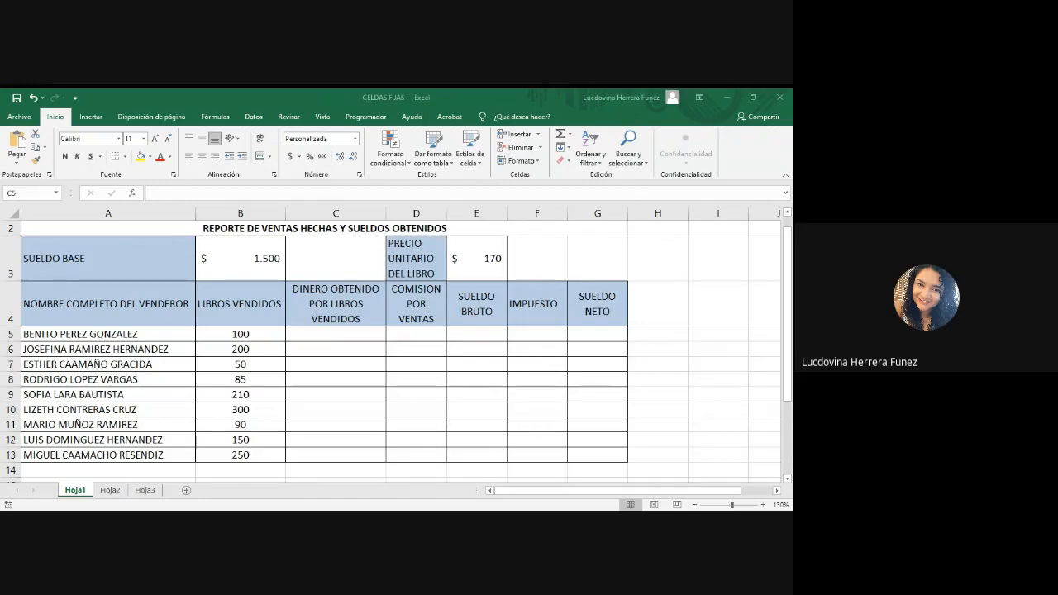
Step: Read the exercise instructions below the sales table and check the book's unit price in E3 and the books sold in B5
left_click(404, 489)
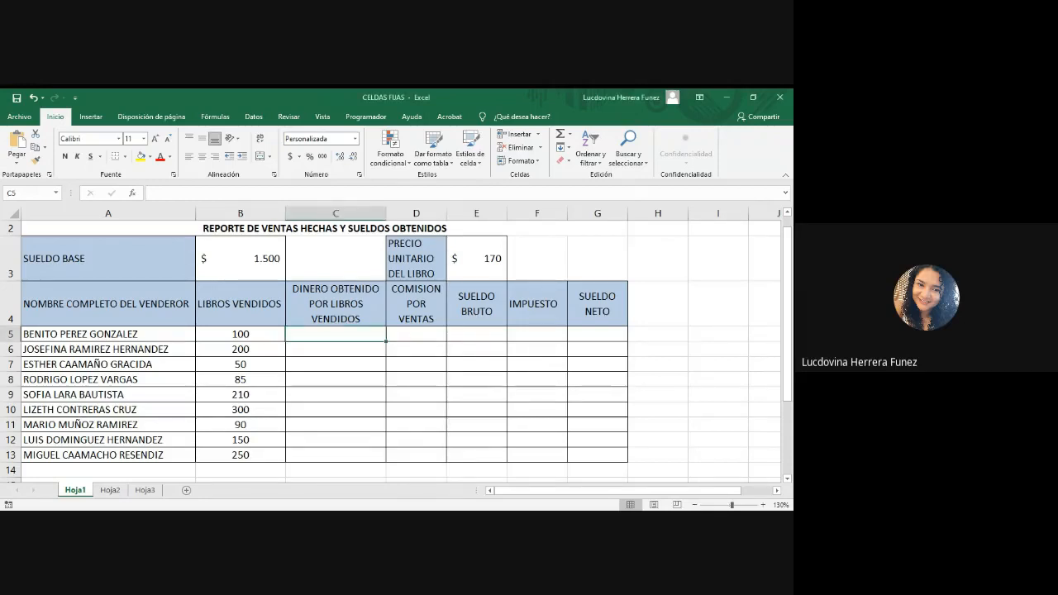
left_click_drag(791, 376, 791, 469)
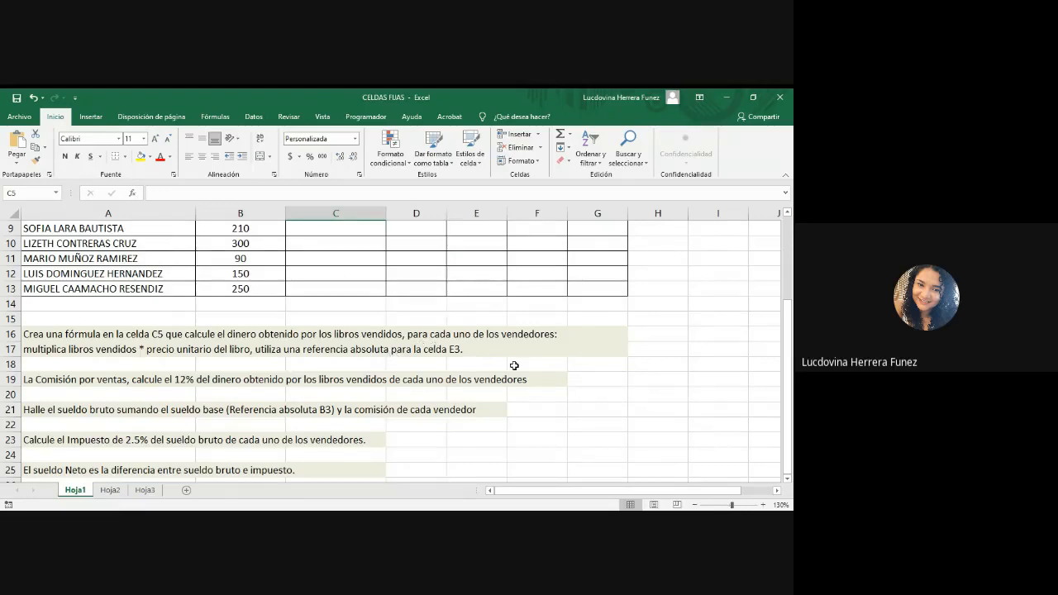
scroll(514, 365, "up", 3)
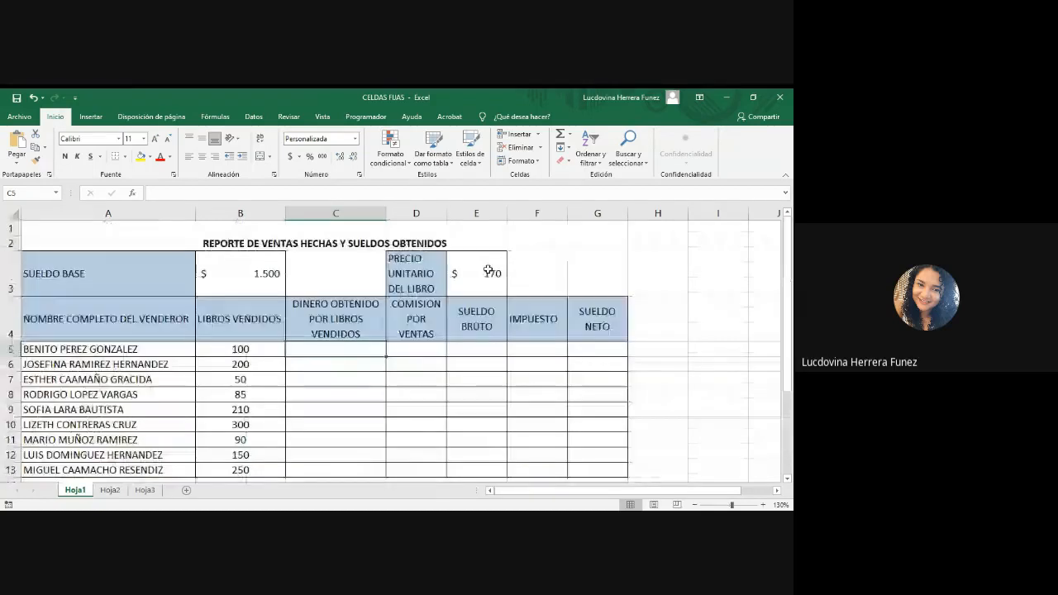
left_click(487, 273)
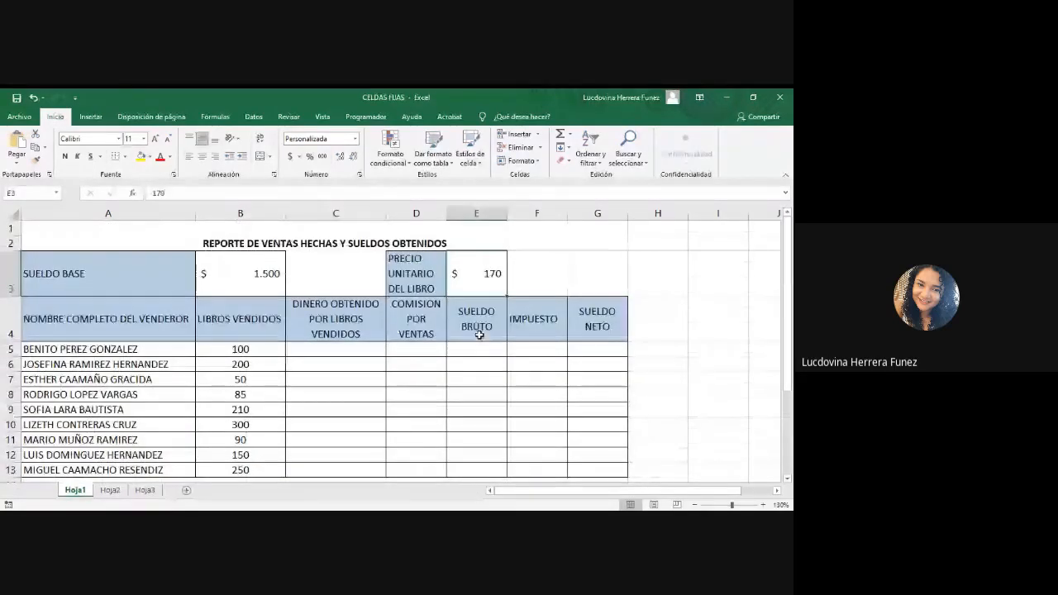
left_click(243, 348)
Step: Enter the formula =B5*E3 in C5 with relative references and fill it down to C13
left_click(333, 351)
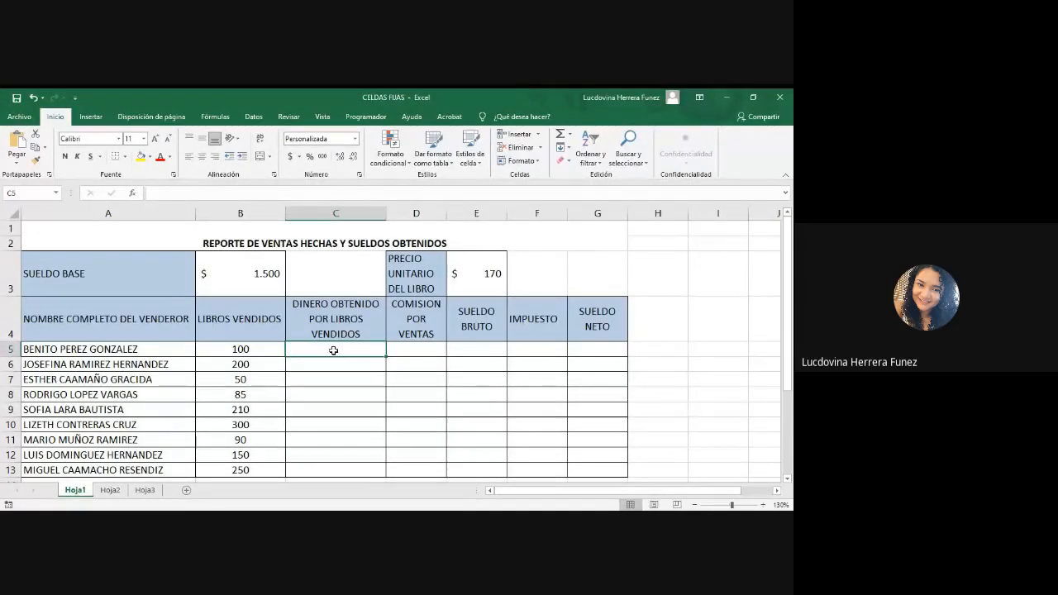
key("alt+Tab")
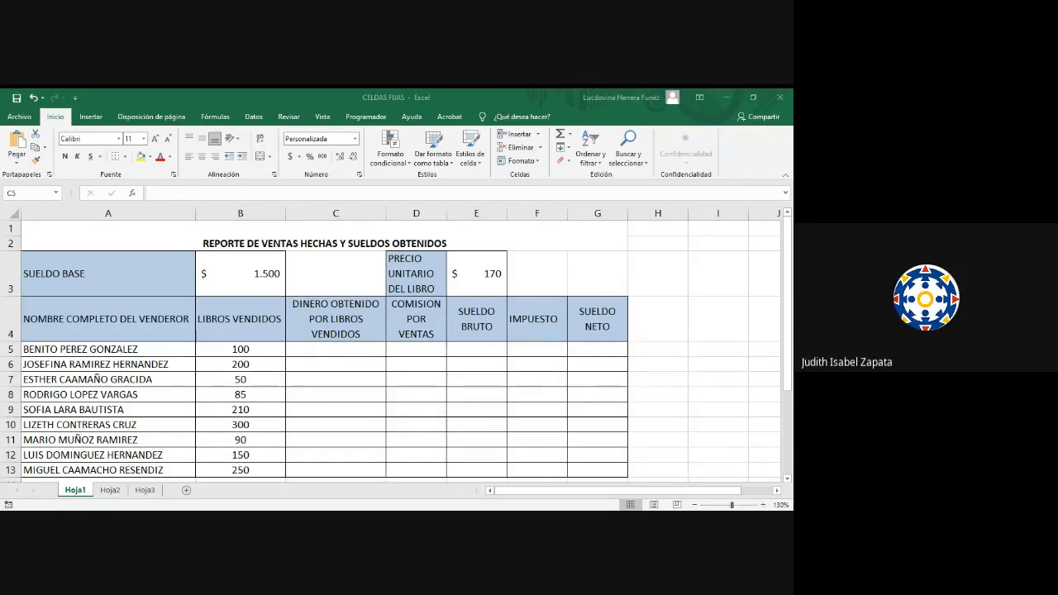
key("alt+Tab")
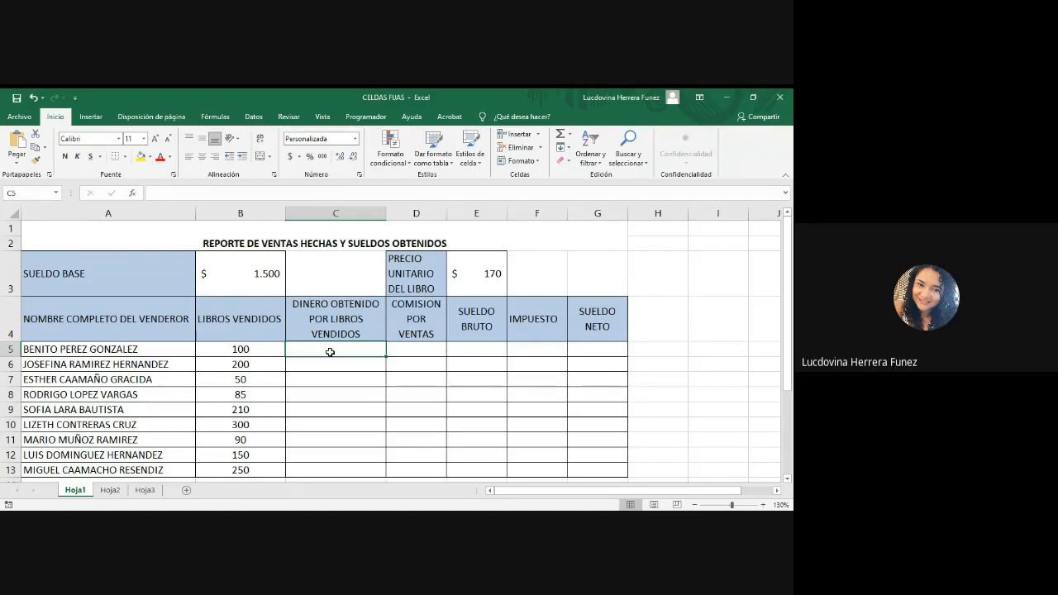
type("=")
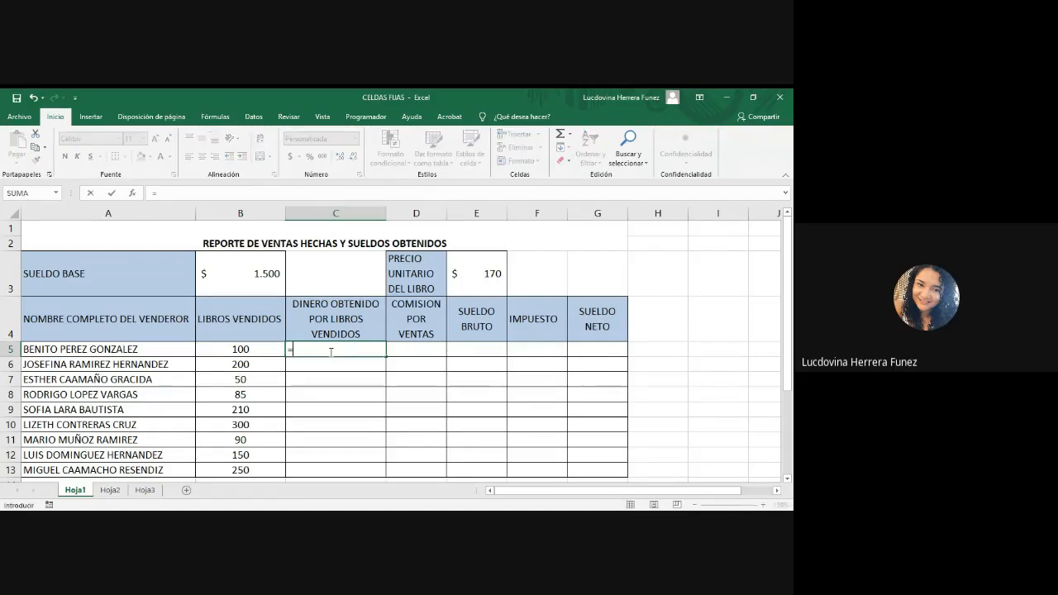
left_click(255, 349)
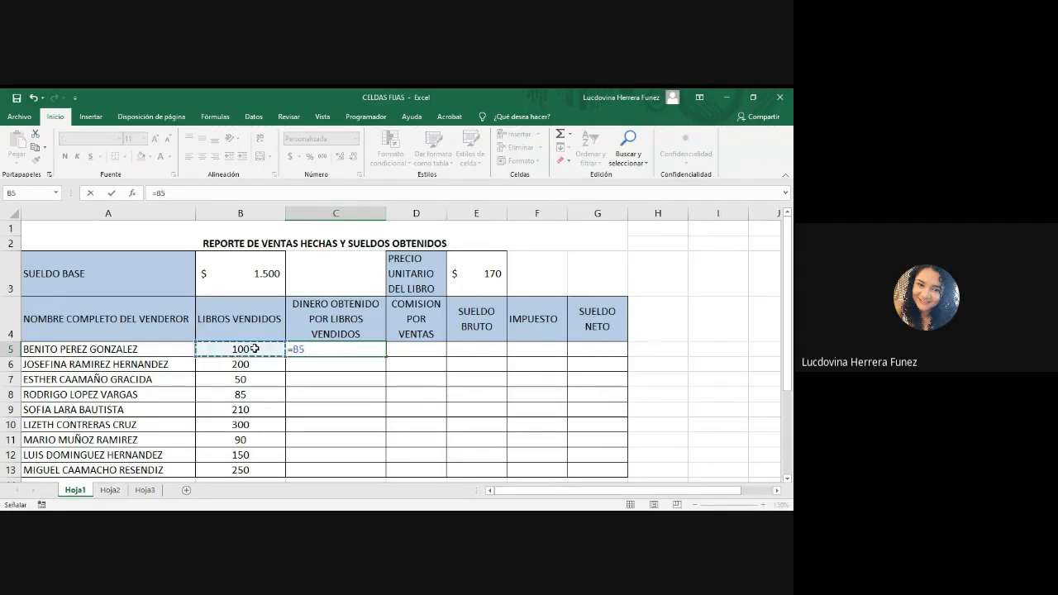
type("*")
left_click(484, 277)
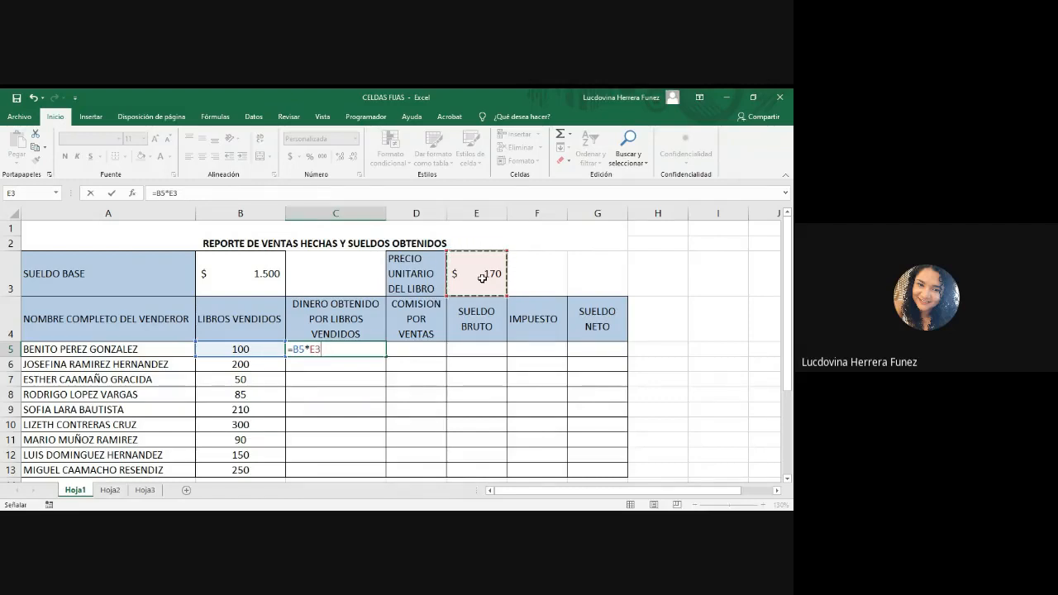
key("Return")
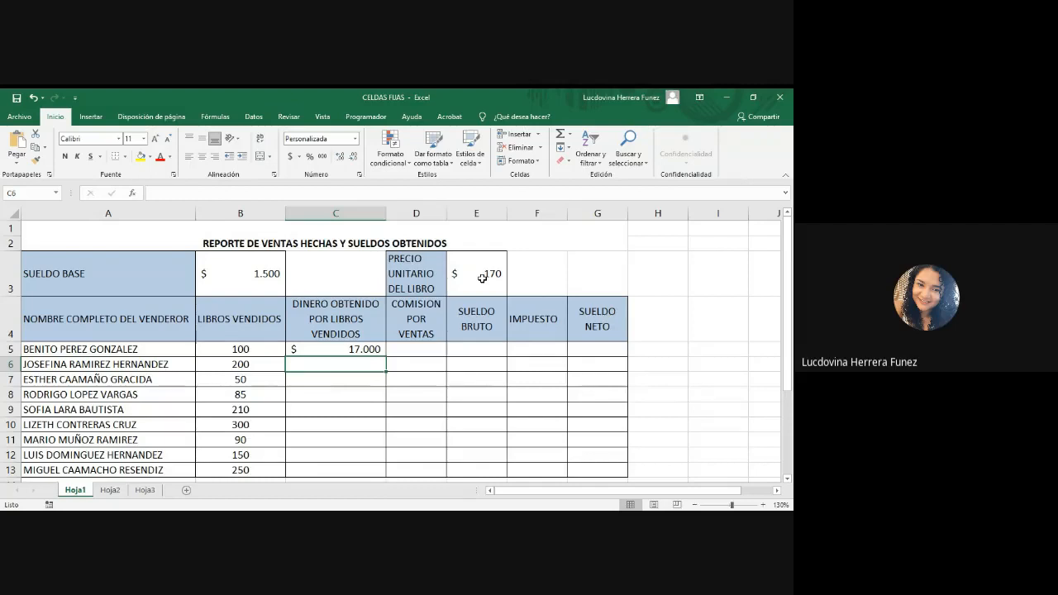
left_click(343, 348)
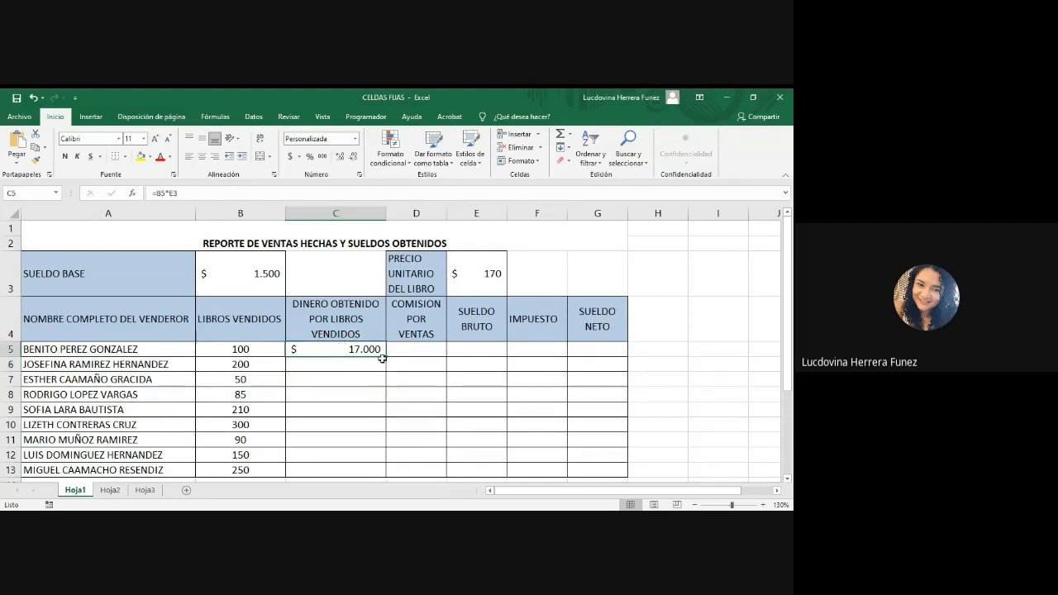
left_click_drag(386, 357, 385, 476)
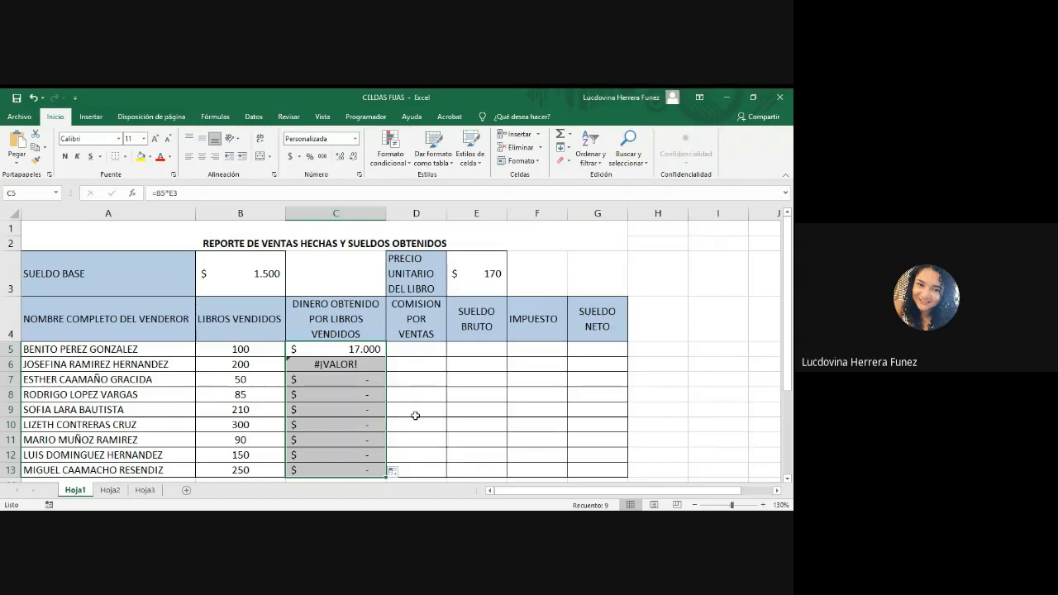
Step: Inspect the cell references used by the copied formulas in C6 and C7 without changing them
left_click(415, 415)
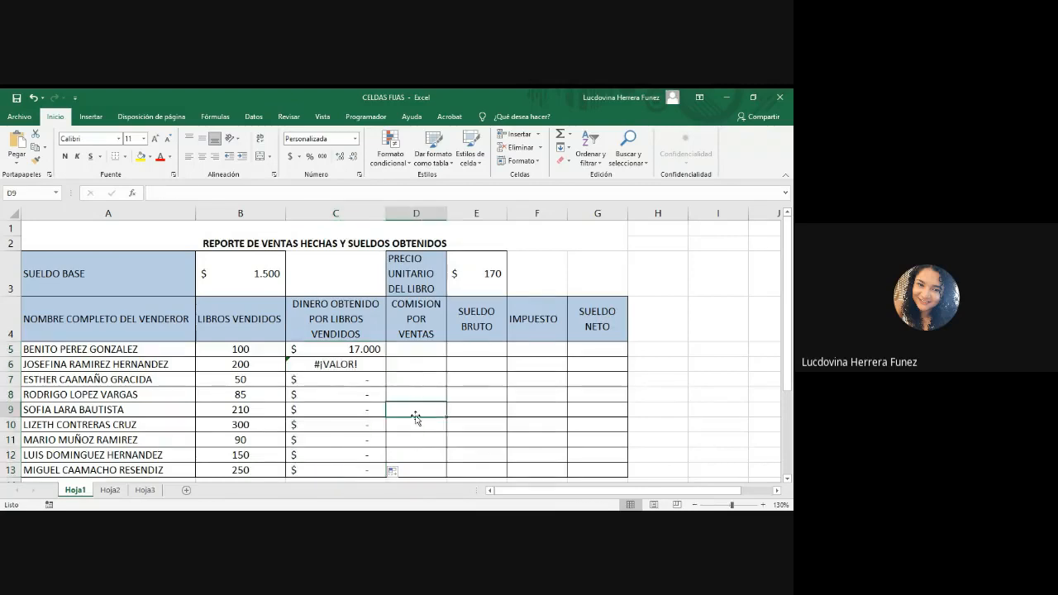
left_click(376, 368)
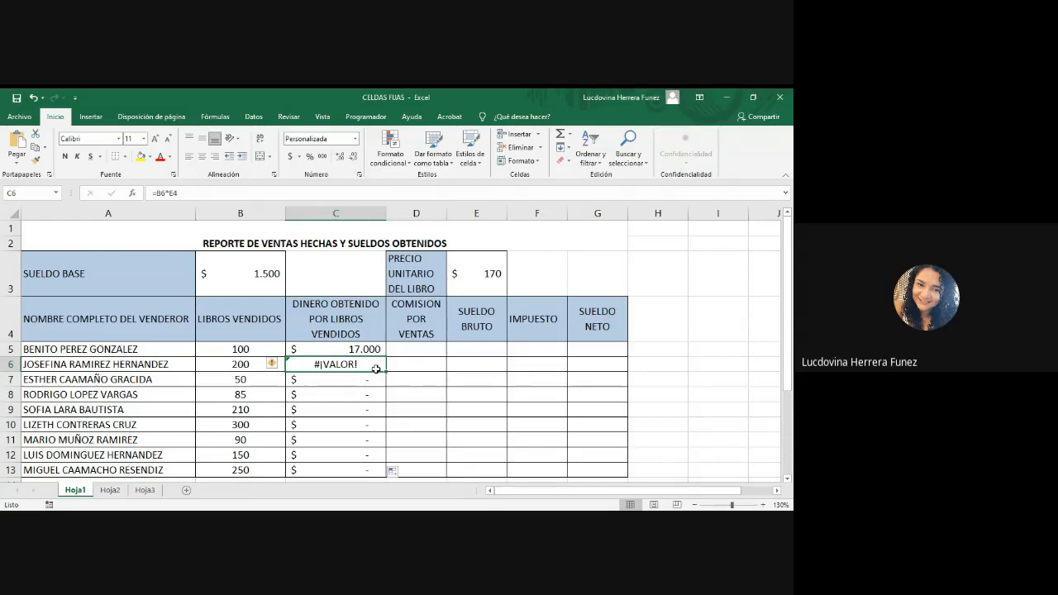
double_click(375, 366)
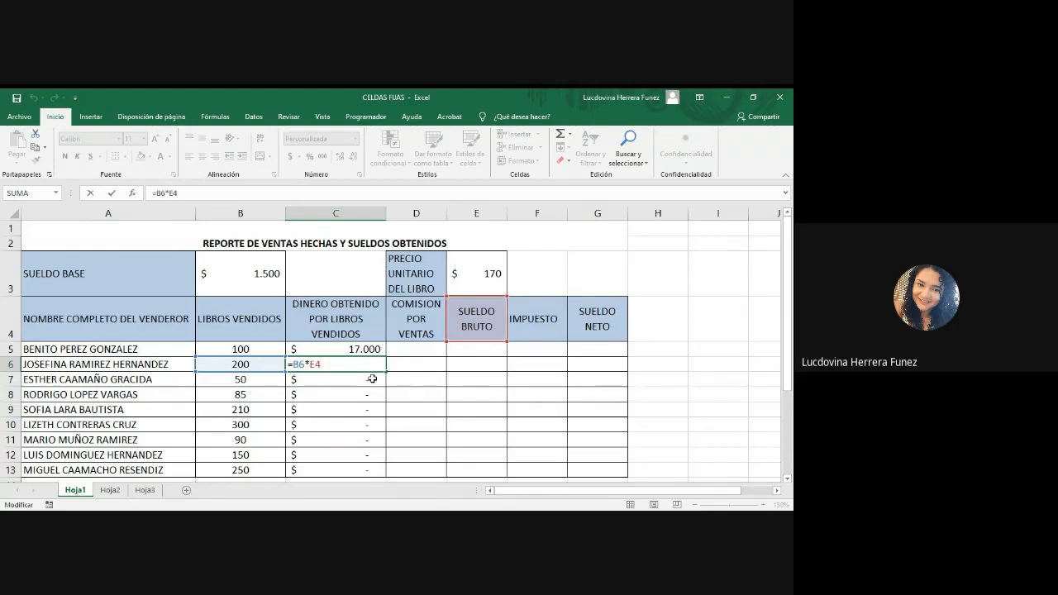
key("ctrl+Return")
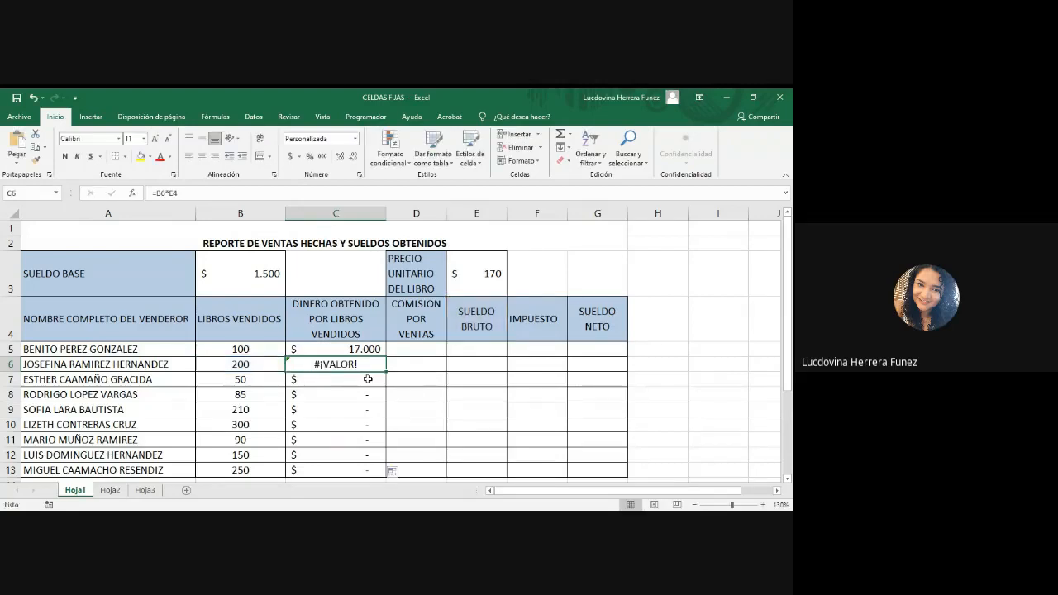
double_click(368, 379)
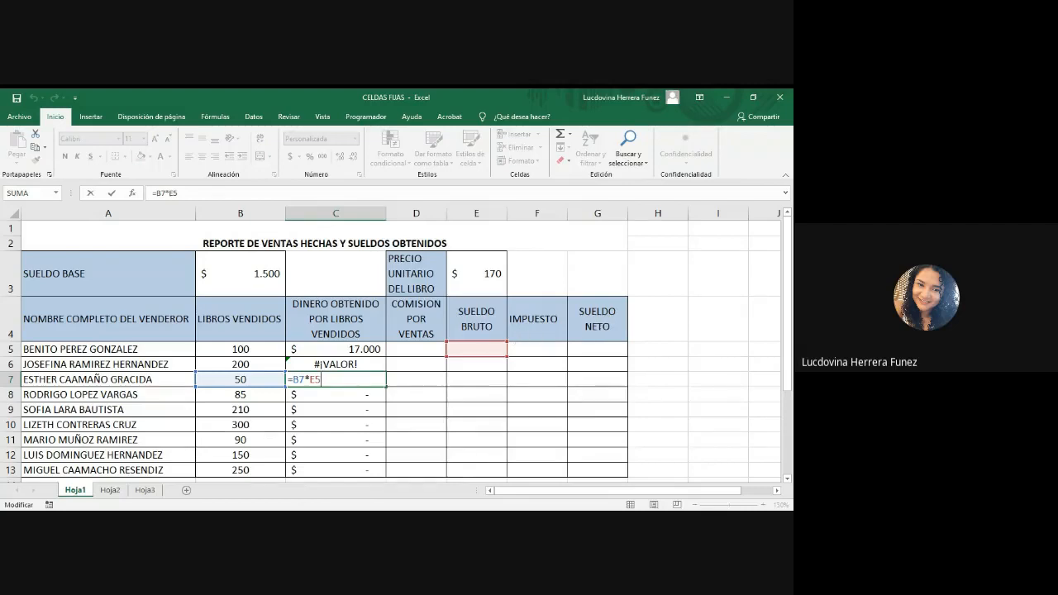
key("alt+Tab")
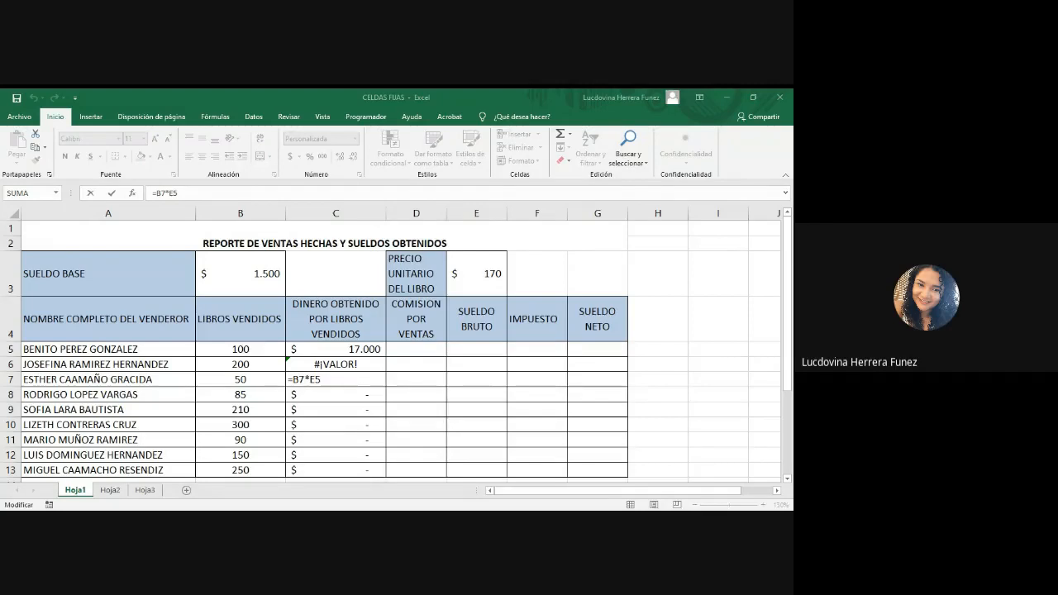
left_click(401, 494)
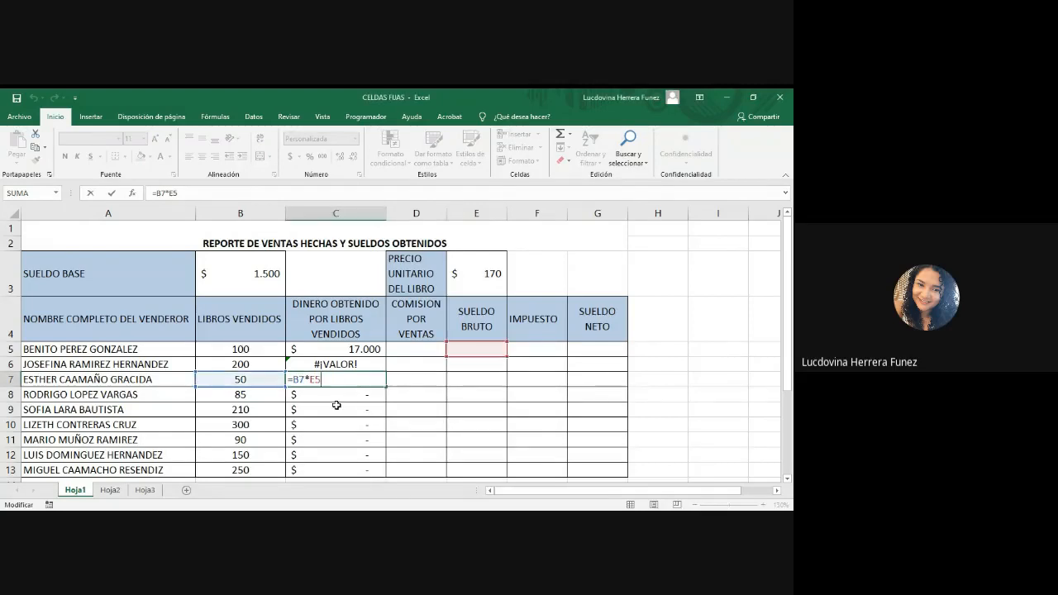
key("Return")
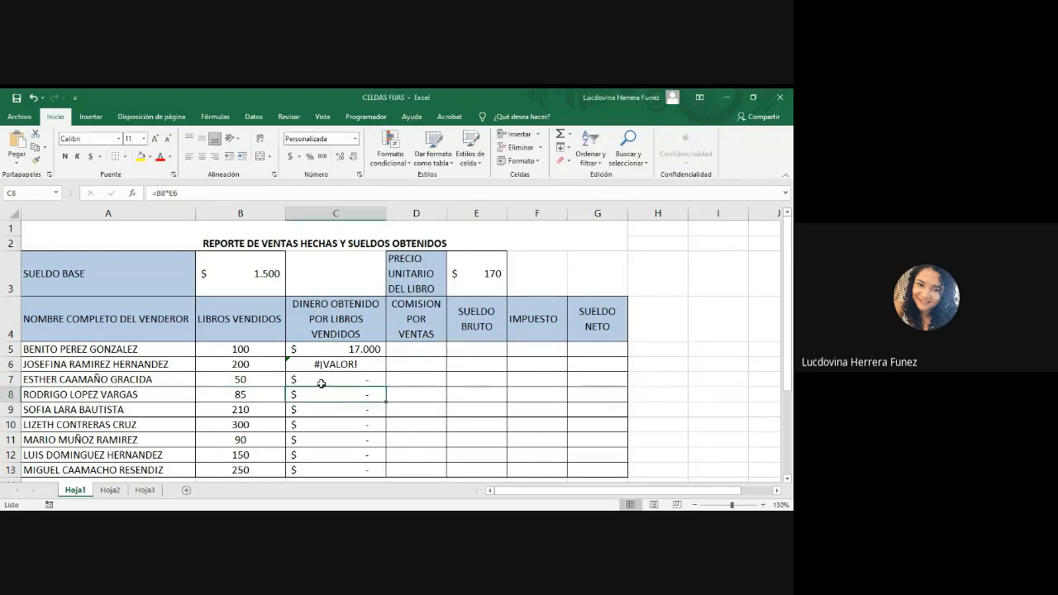
Step: Clear the contents of C5:C13 in the DINERO OBTENIDO POR LIBROS VENDIDOS column
left_click(354, 349)
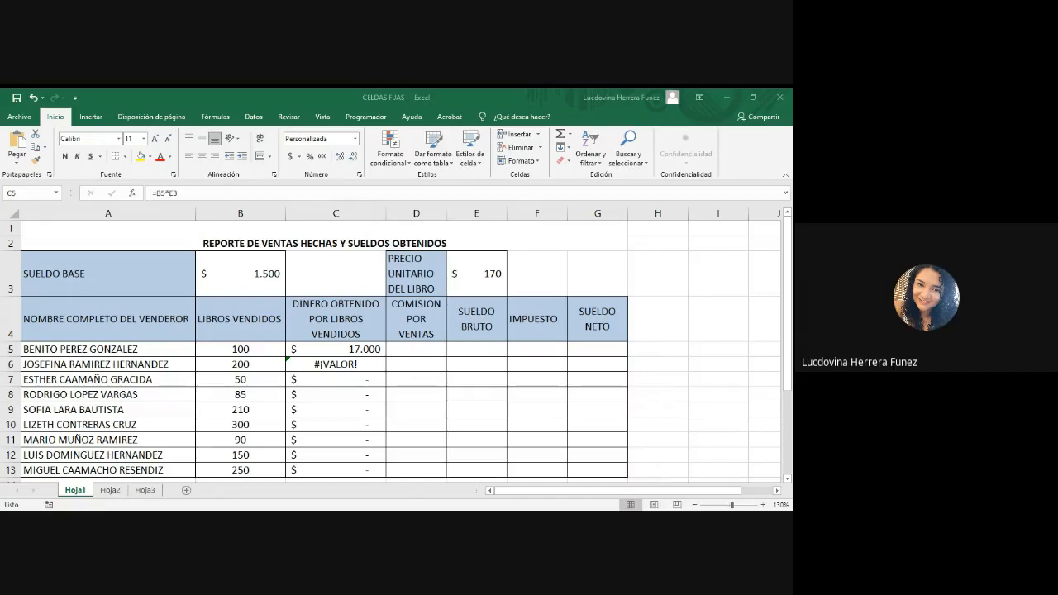
left_click_drag(369, 349, 369, 466)
key("Delete")
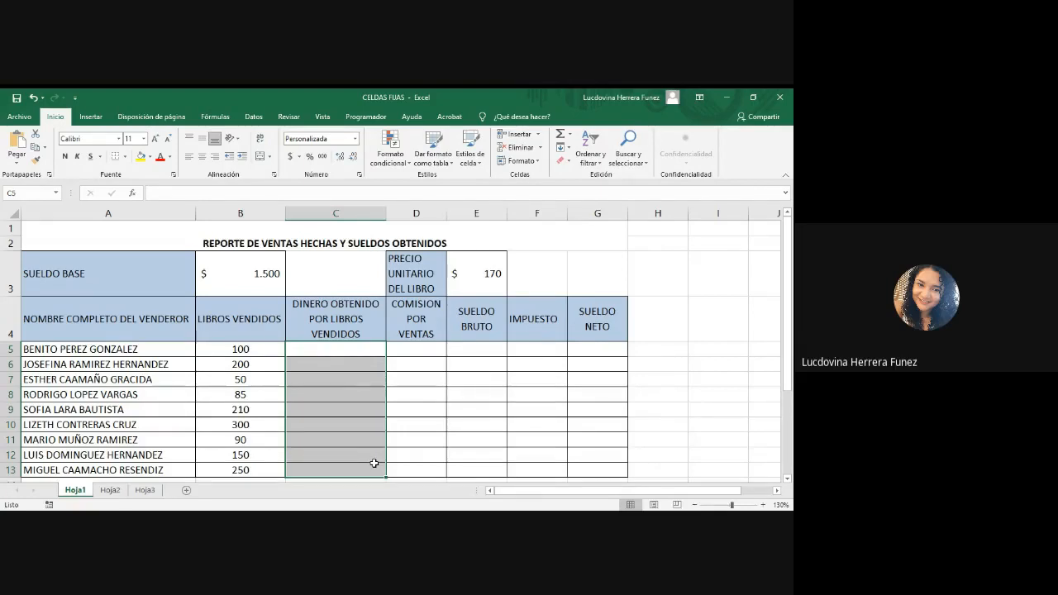
Step: Start a formula in C5 that multiplies the books sold in B5 by the unit price in E3
left_click(329, 349)
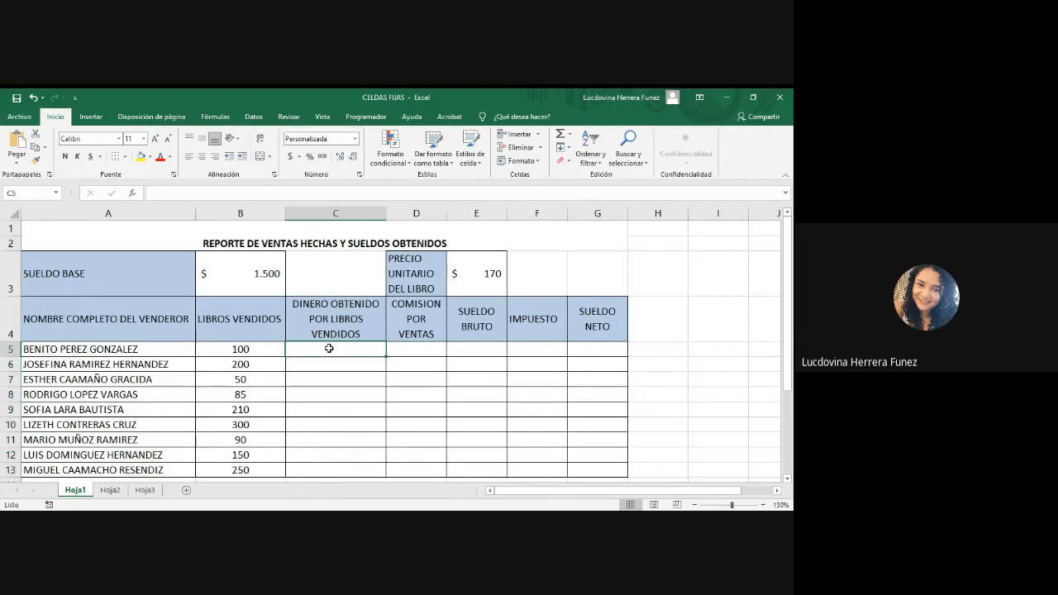
type("=")
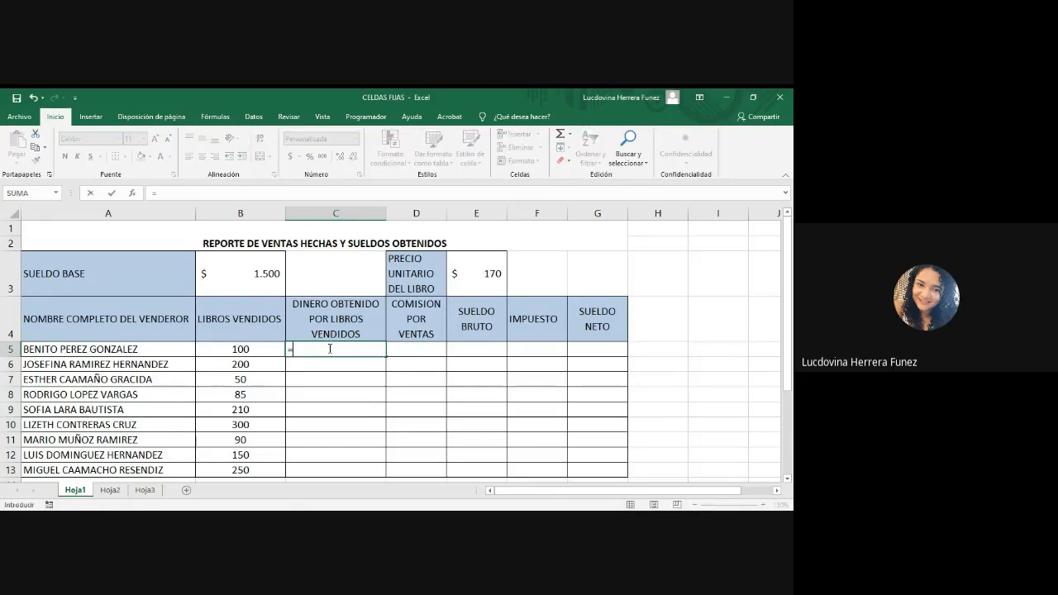
left_click(229, 349)
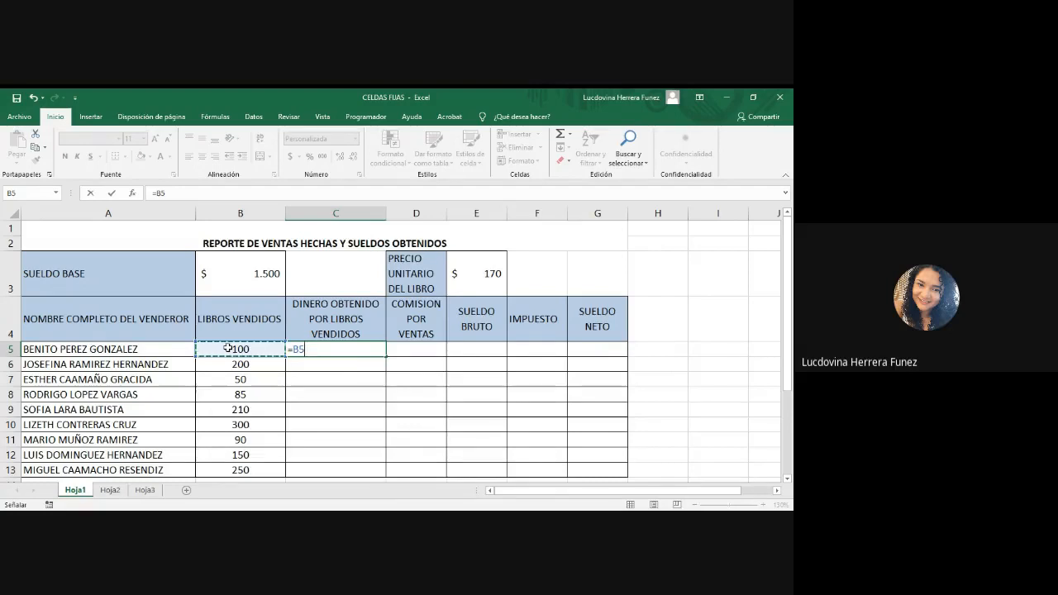
type("*")
left_click(487, 272)
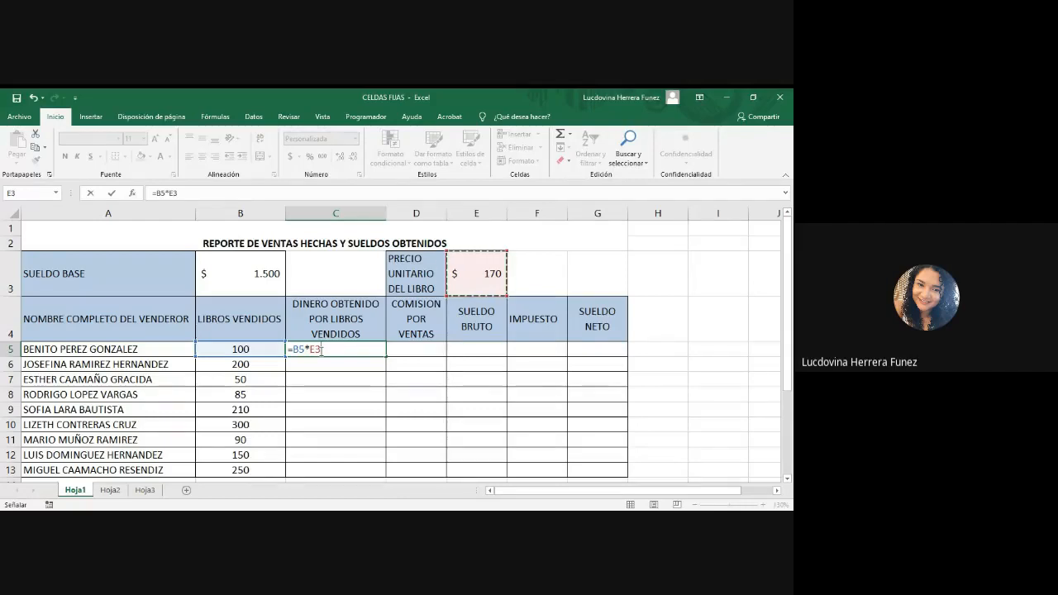
Step: Try adding dollar signs manually to the E3 reference in the C5 formula, and erase the reference back to =B5*
left_click(310, 349)
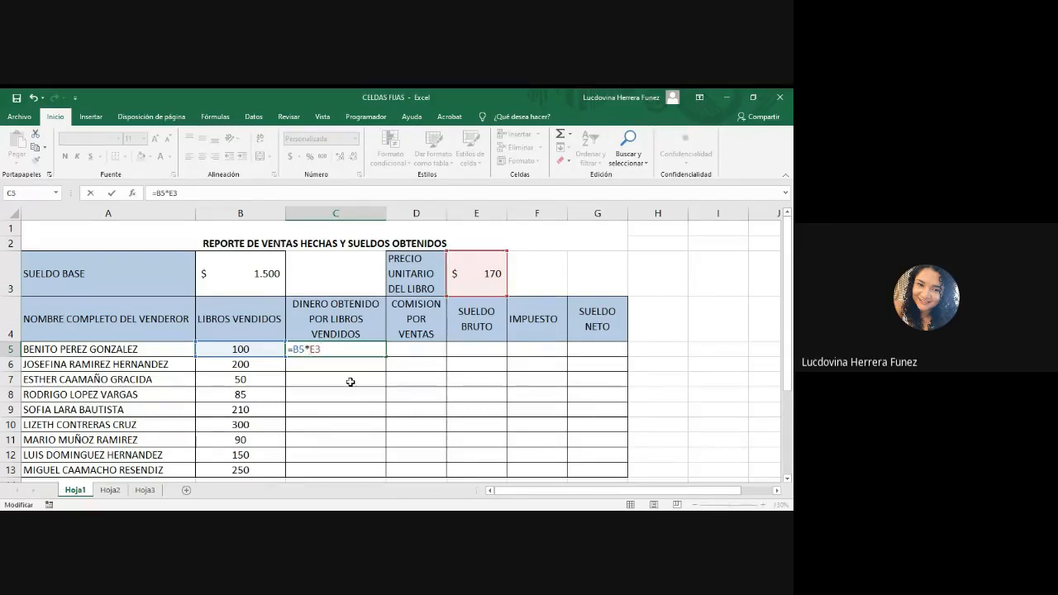
type("$E$")
key("BackSpace")
key("BackSpace")
key("BackSpace")
key("BackSpace")
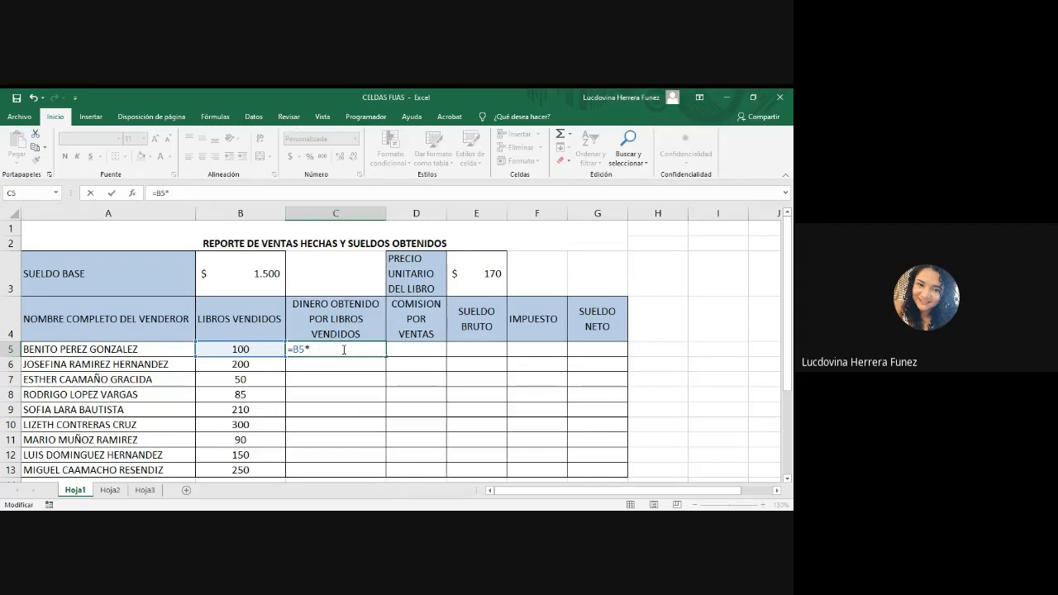
Step: Add E3 to the C5 formula as an absolute reference so it reads =B5*$E$3
left_click(489, 273)
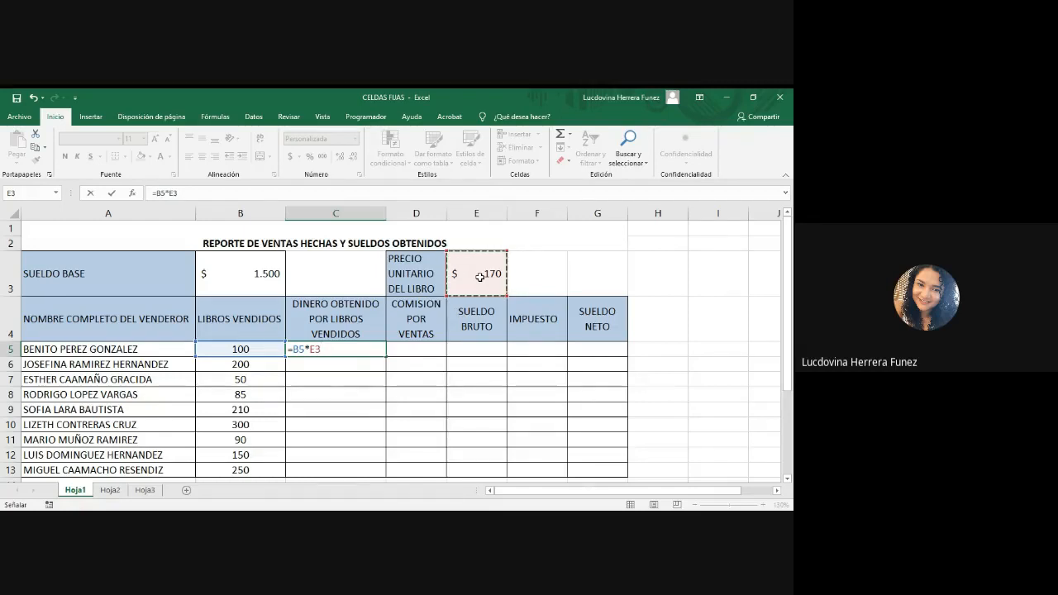
key("F4")
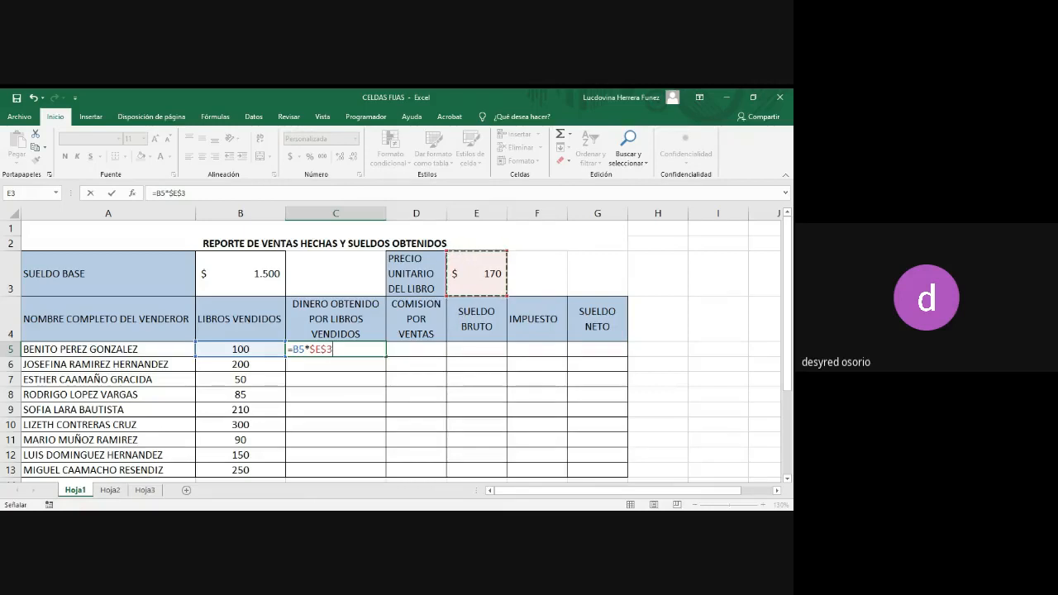
key("alt+Tab")
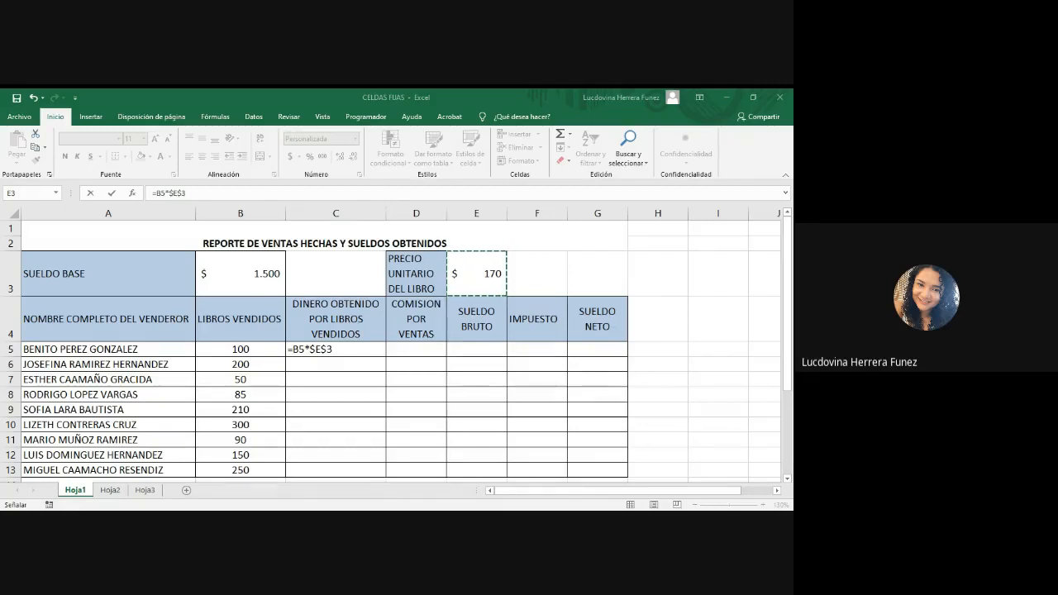
key("alt+Tab")
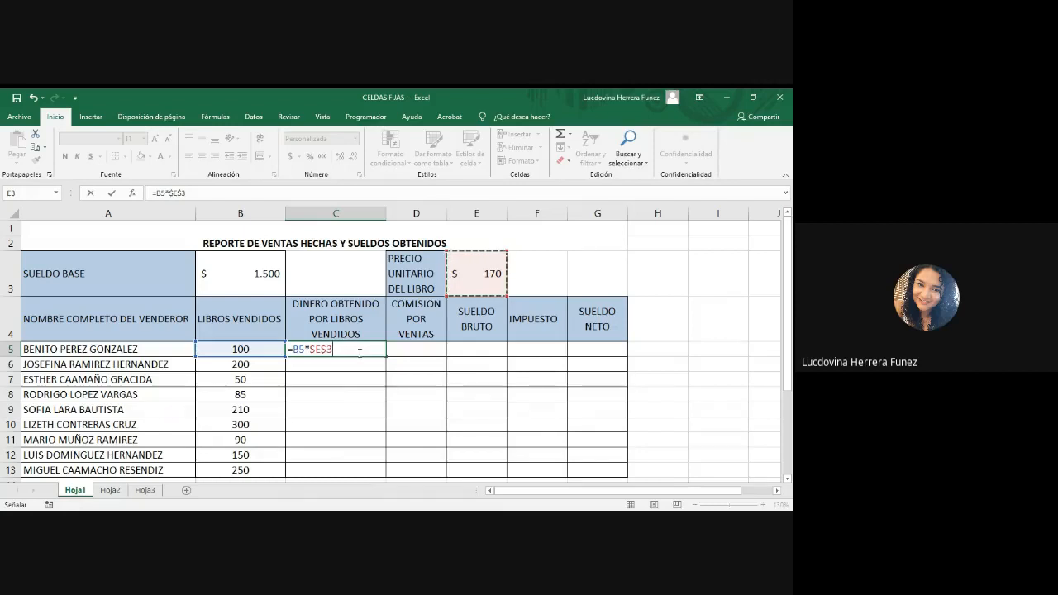
Step: Change the C5 formula to =B5*E3 with a relative reference and fill it down to C13
key("BackSpace")
key("BackSpace")
key("BackSpace")
key("BackSpace")
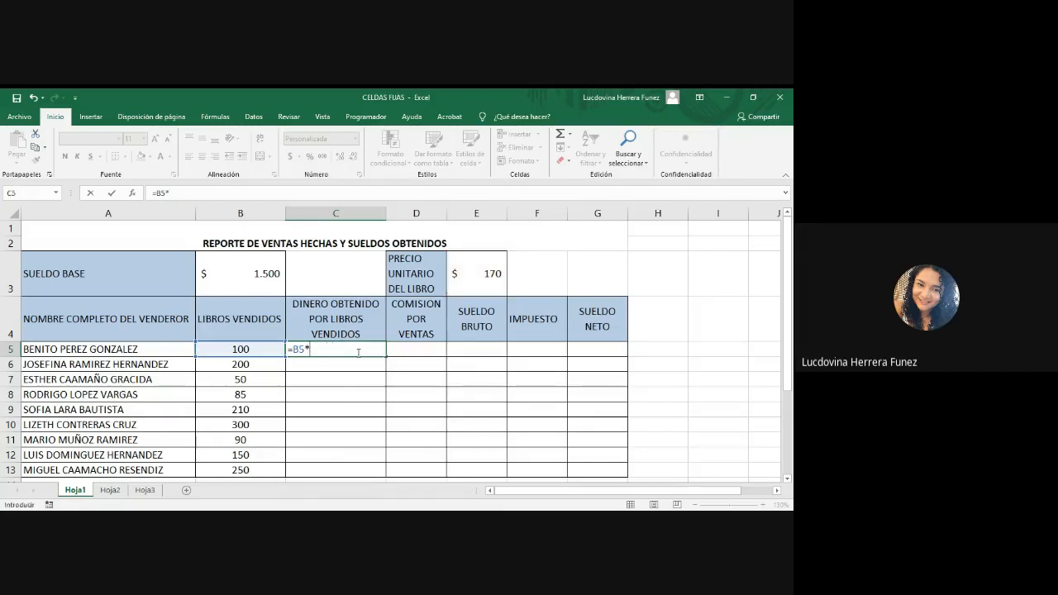
left_click(491, 278)
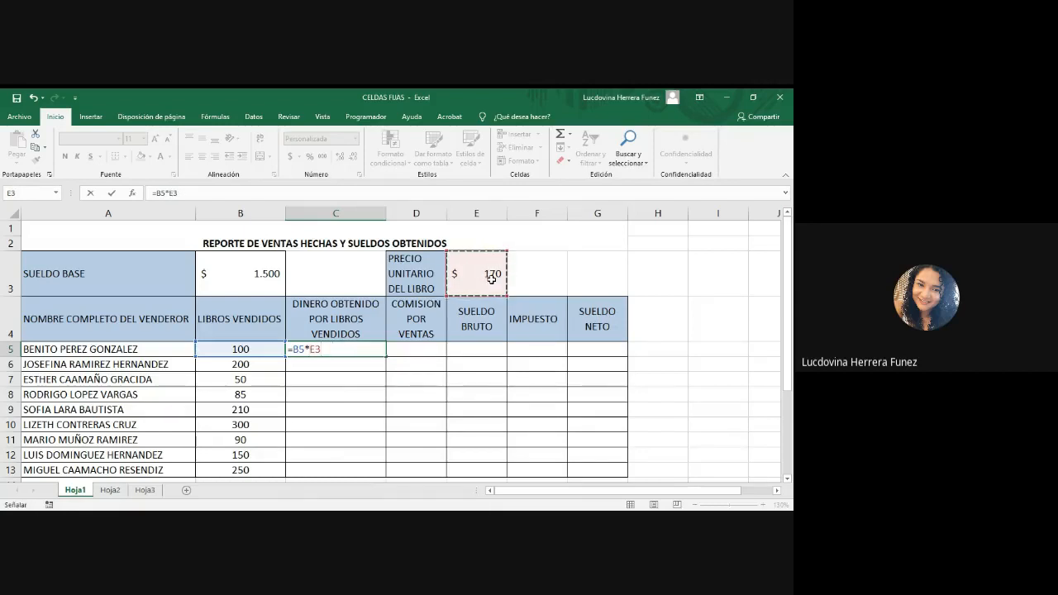
key("Return")
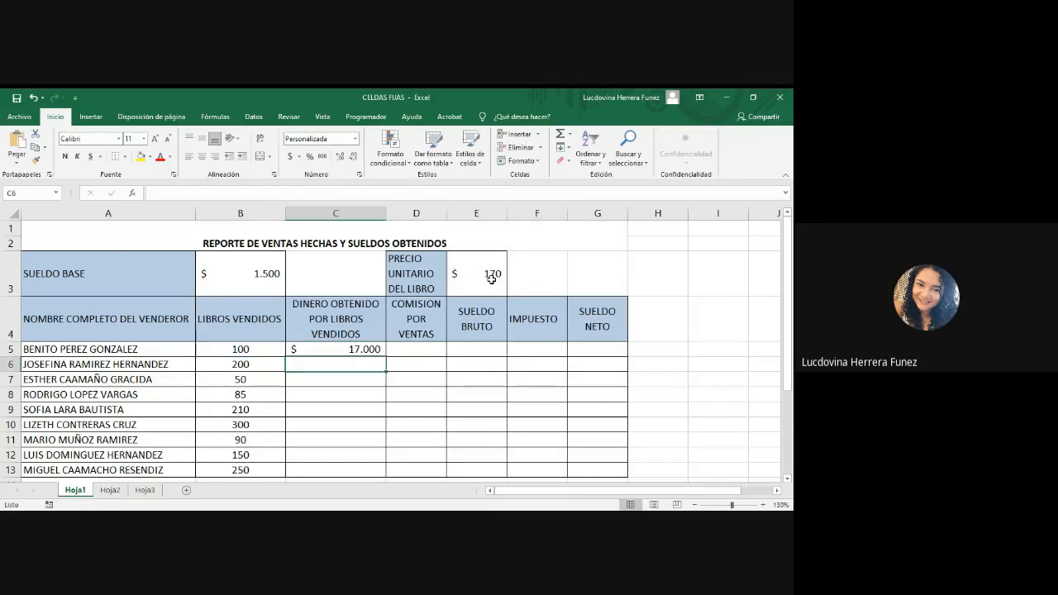
left_click(331, 352)
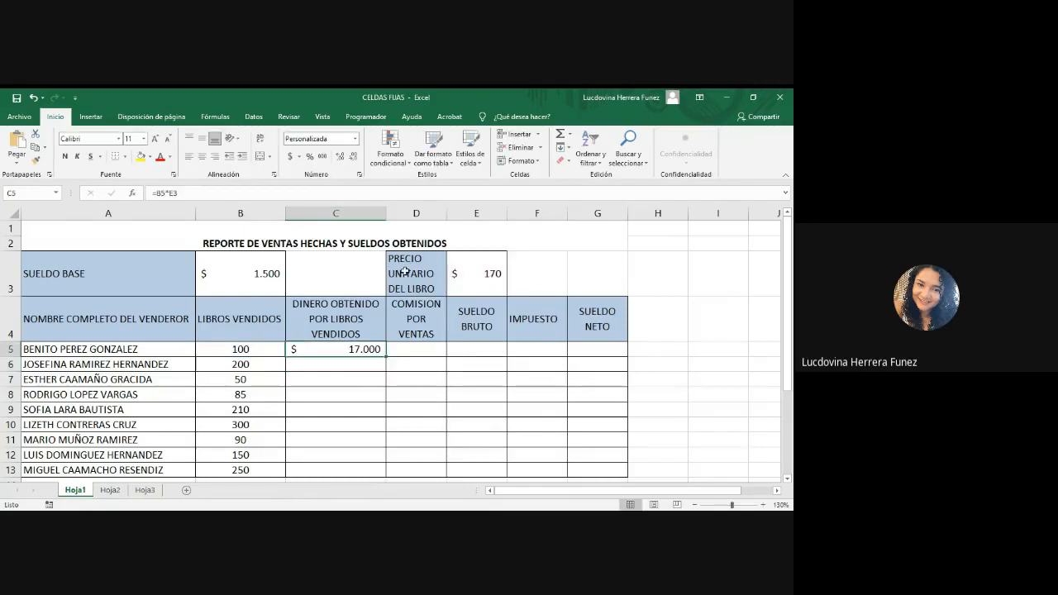
double_click(385, 356)
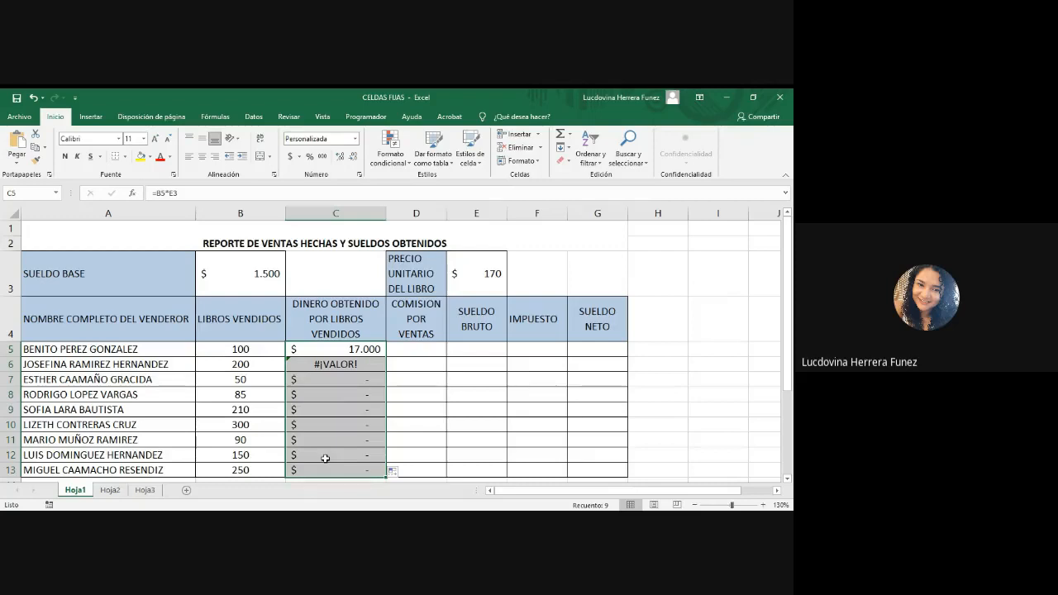
Step: Examine which cells the filled formulas in C5, C6 and C7 refer to
left_click(372, 365)
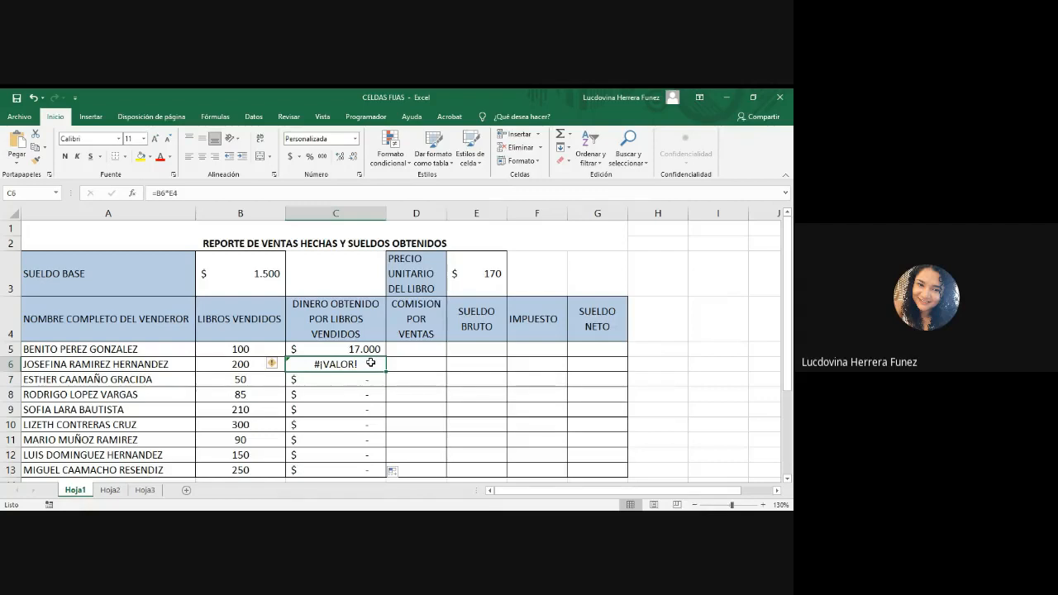
double_click(370, 363)
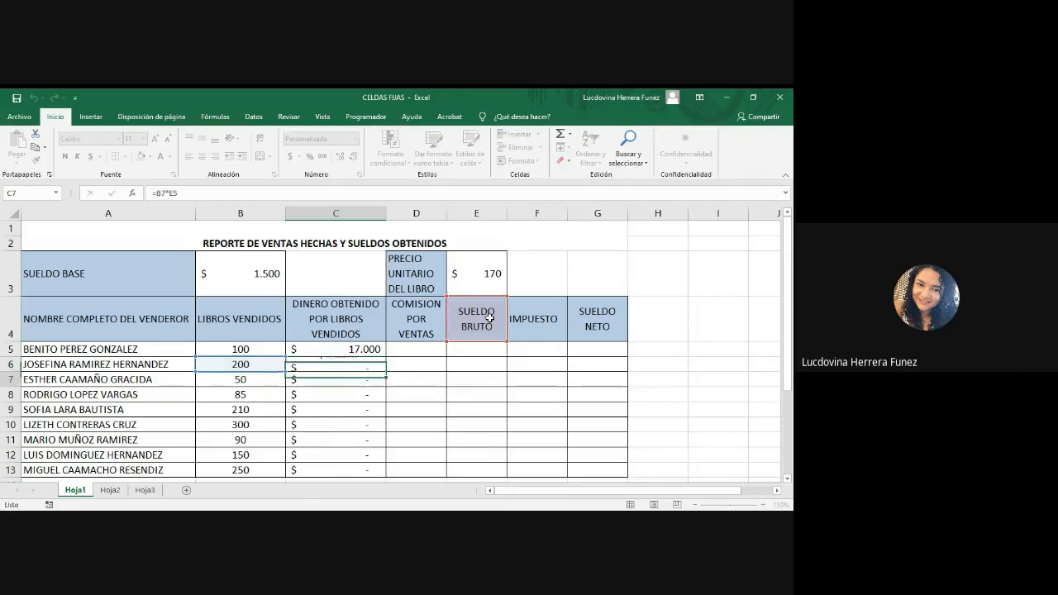
key("Return")
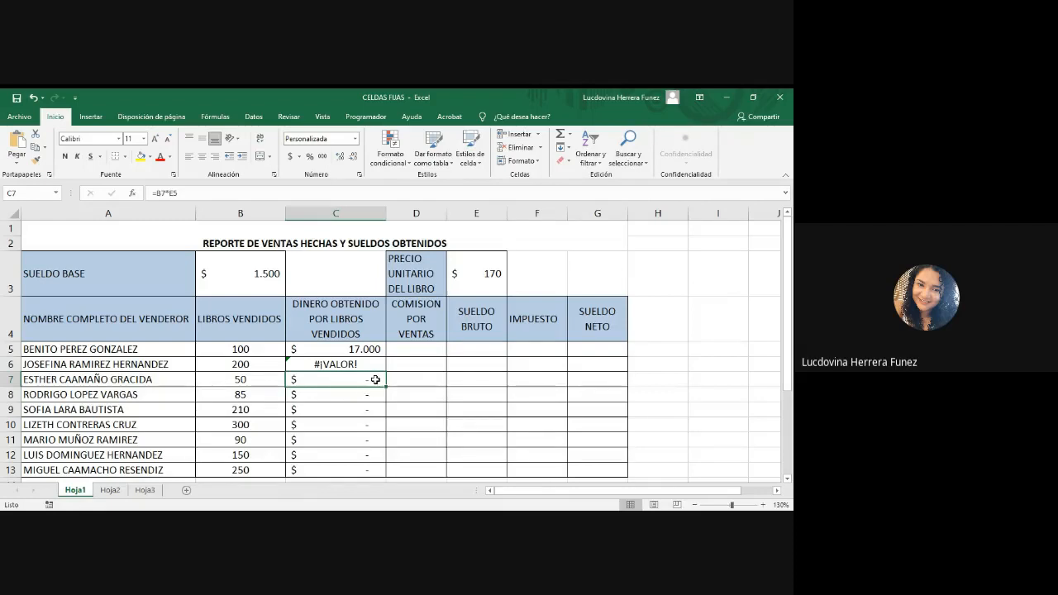
double_click(375, 379)
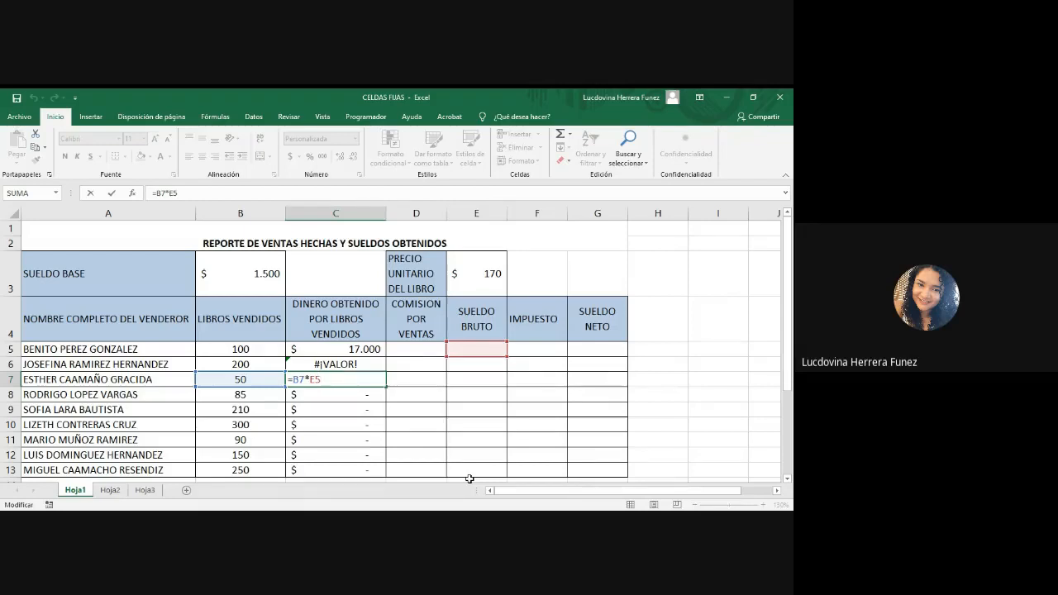
key("Return")
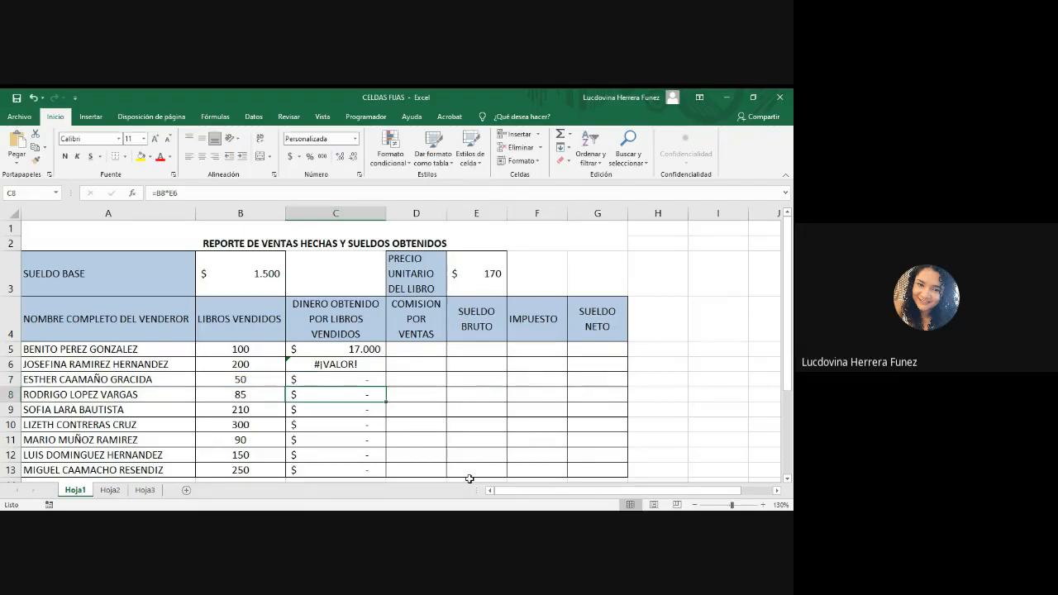
left_click(363, 351)
double_click(363, 350)
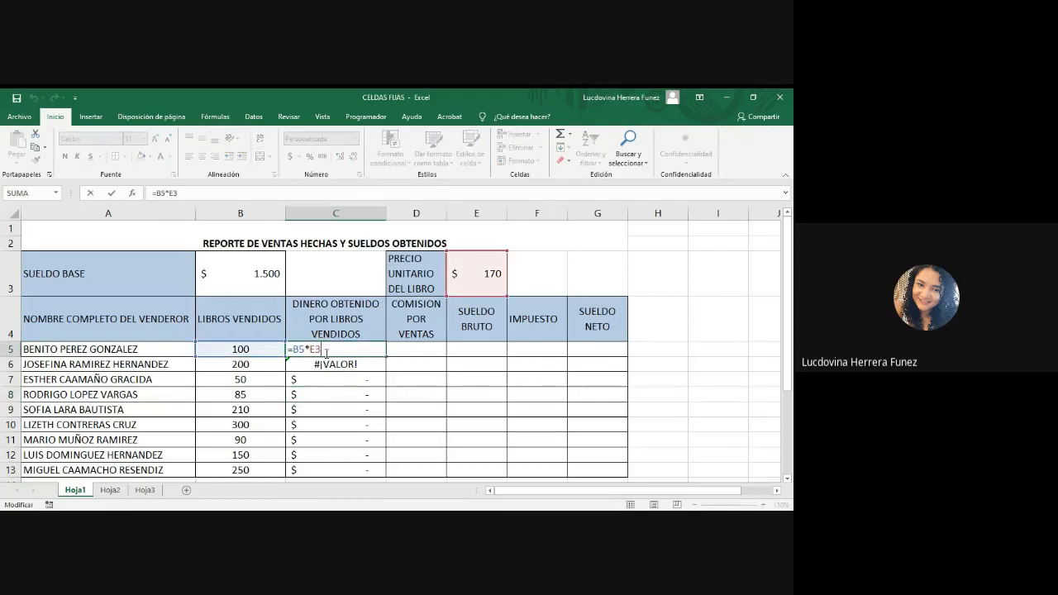
key("Return")
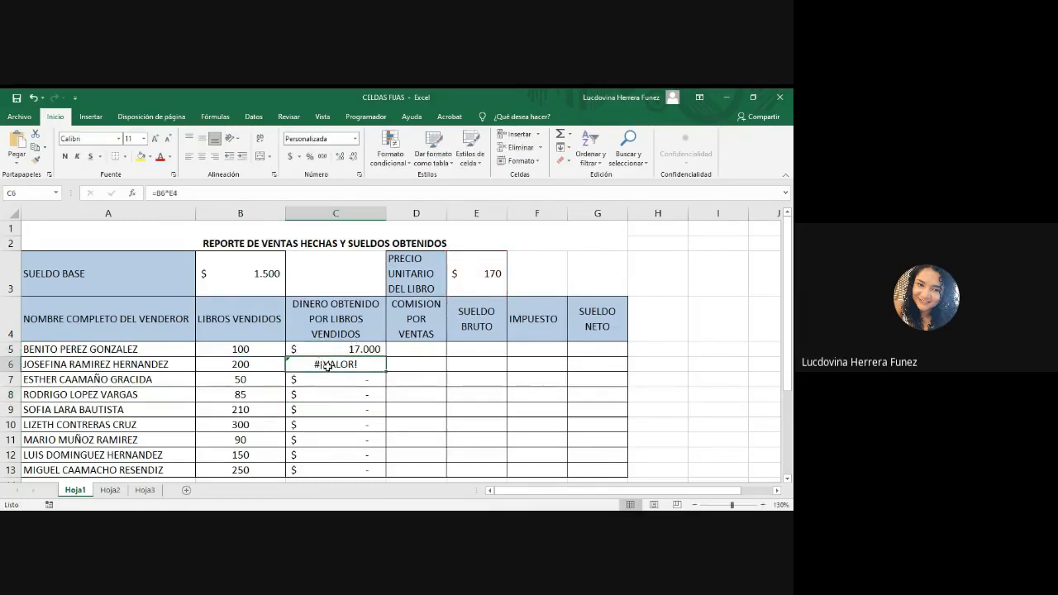
double_click(329, 366)
key("Return")
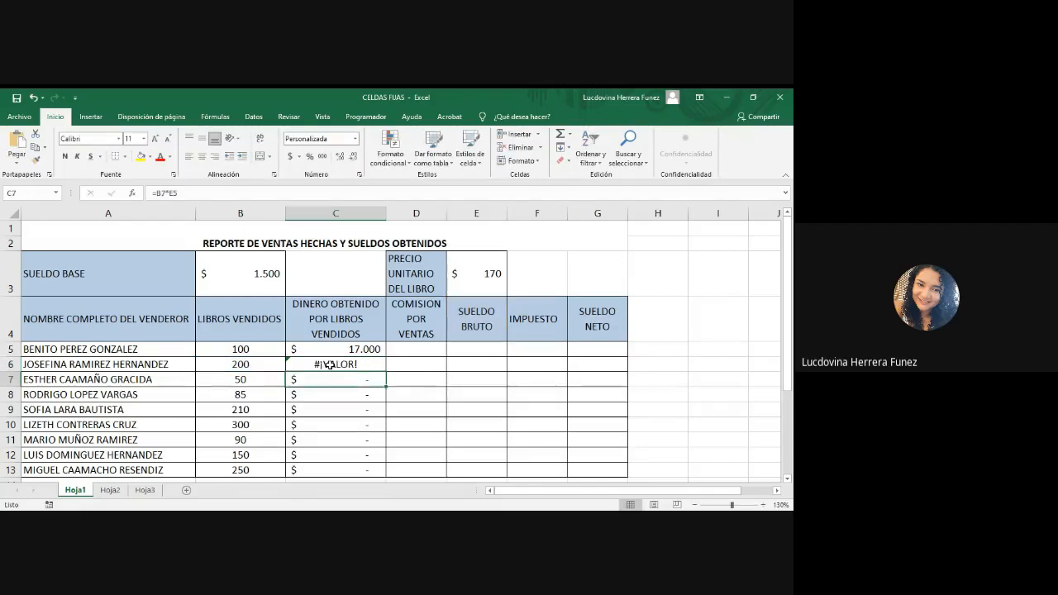
double_click(344, 377)
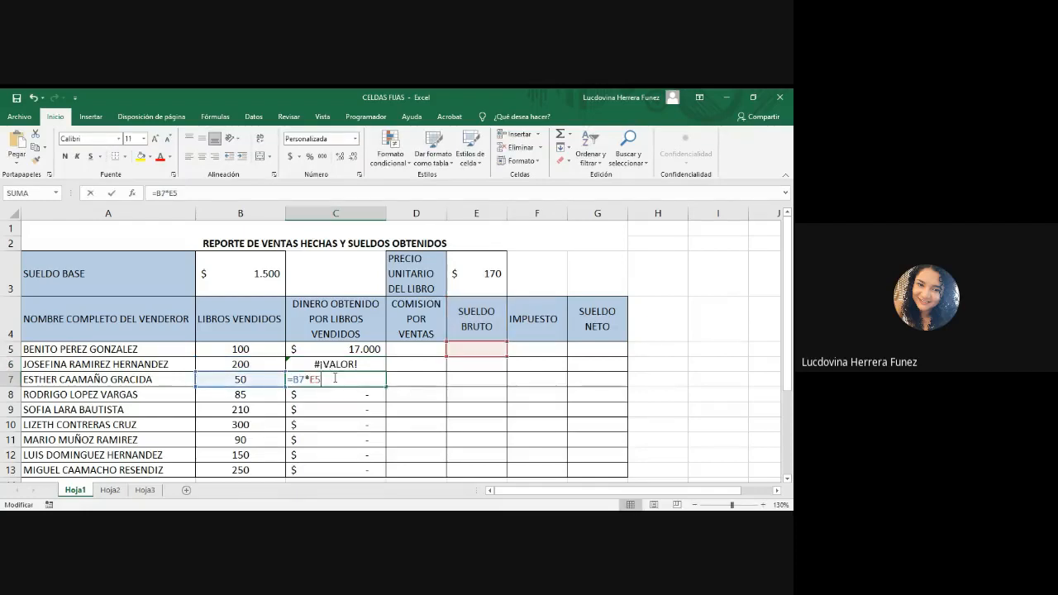
key("Return")
left_click(349, 349)
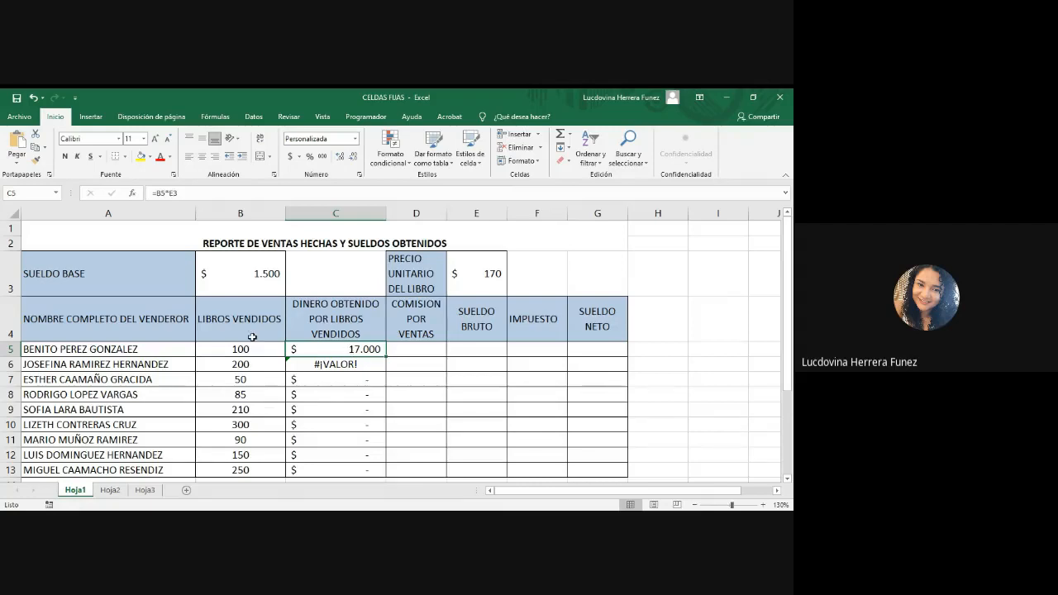
double_click(363, 350)
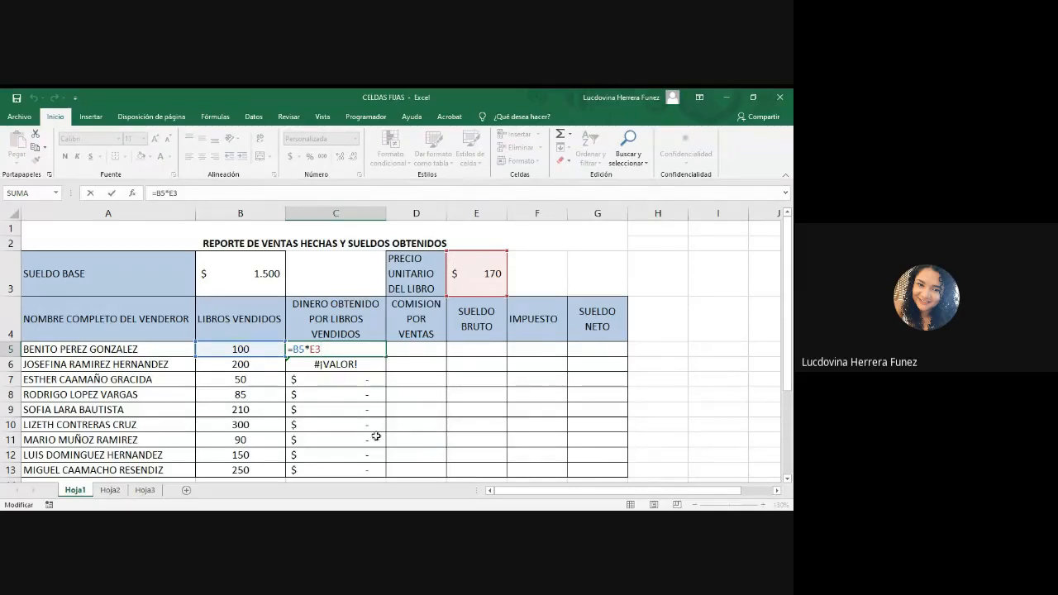
key("Return")
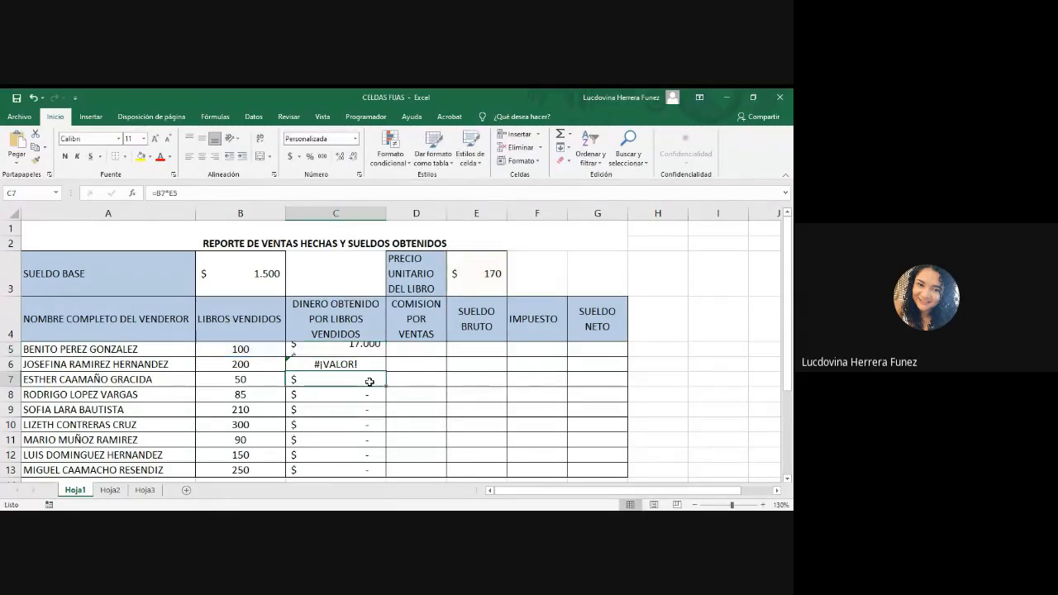
Step: Clear the filled formulas from C5:C13 in the DINERO OBTENIDO POR LIBROS VENDIDOS column
left_click_drag(364, 349, 383, 392)
key("Delete")
left_click(375, 397)
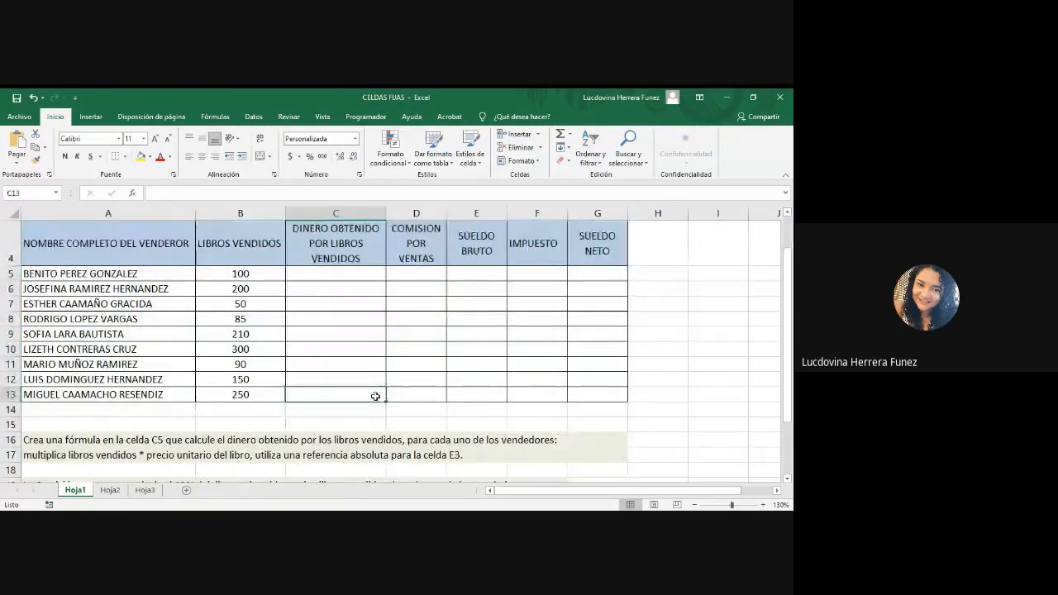
Step: Begin a new formula in C5 that multiplies the books sold in B5 by the unit price in E3
scroll(375, 397, "up", 1)
left_click(328, 349)
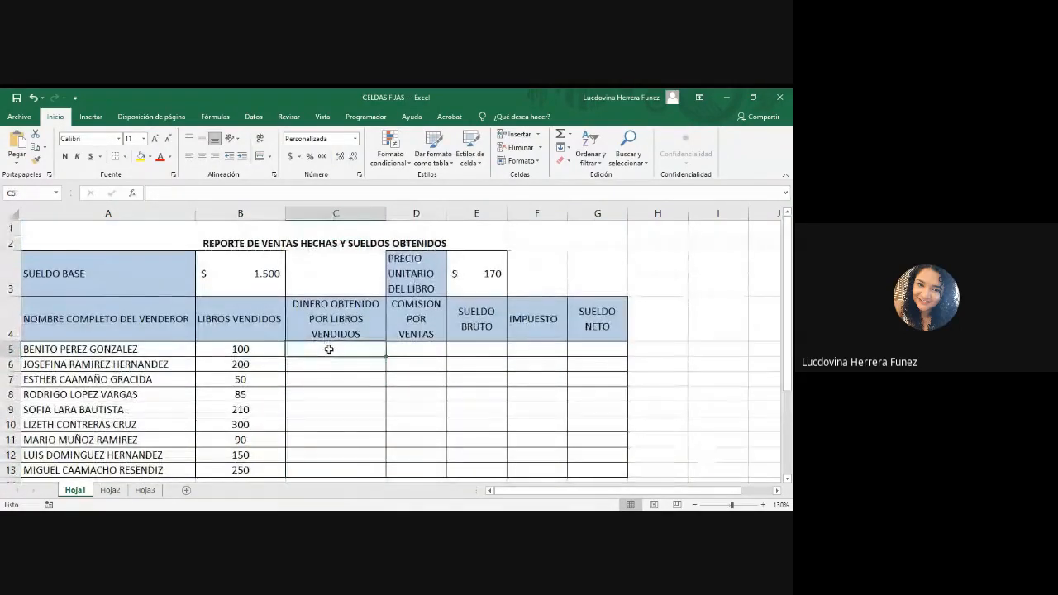
type("=")
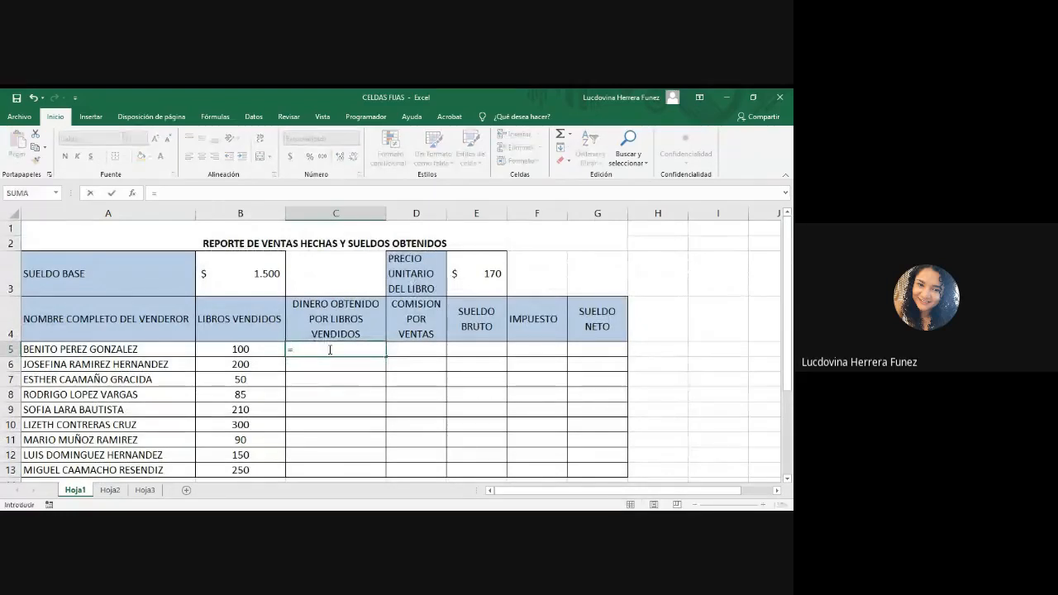
left_click(240, 350)
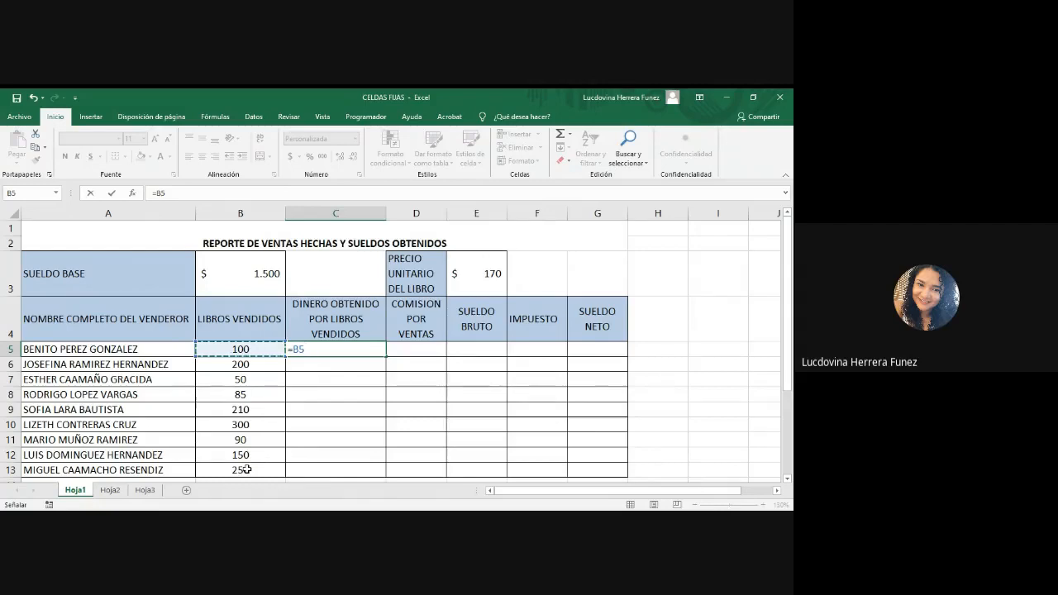
type("*")
left_click(474, 280)
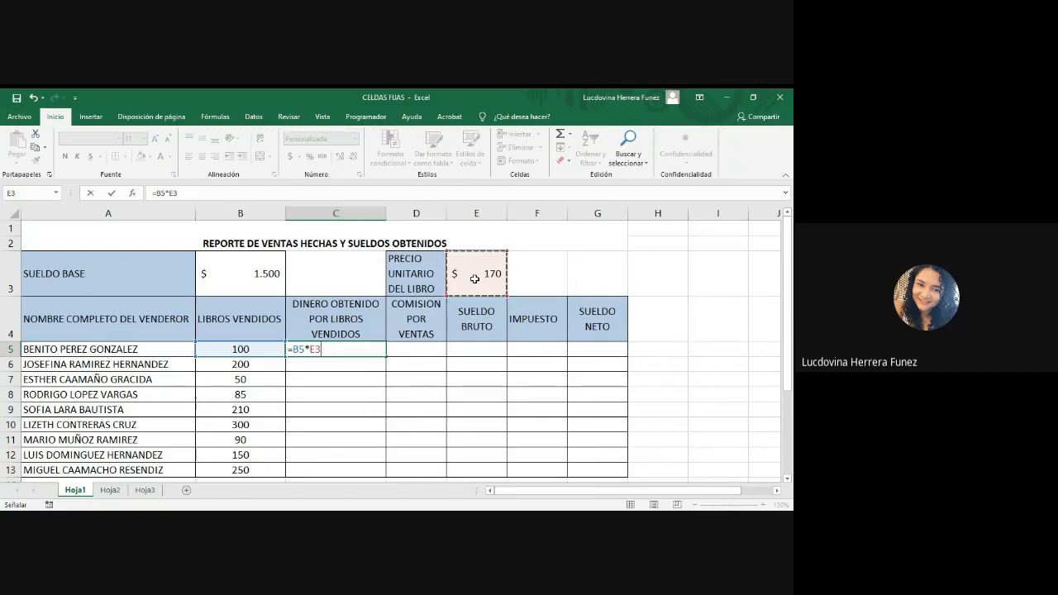
Step: Try writing the unit price reference manually as $E$3 in the C5 formula, and erase it back to =B5*
key("BackSpace")
key("BackSpace")
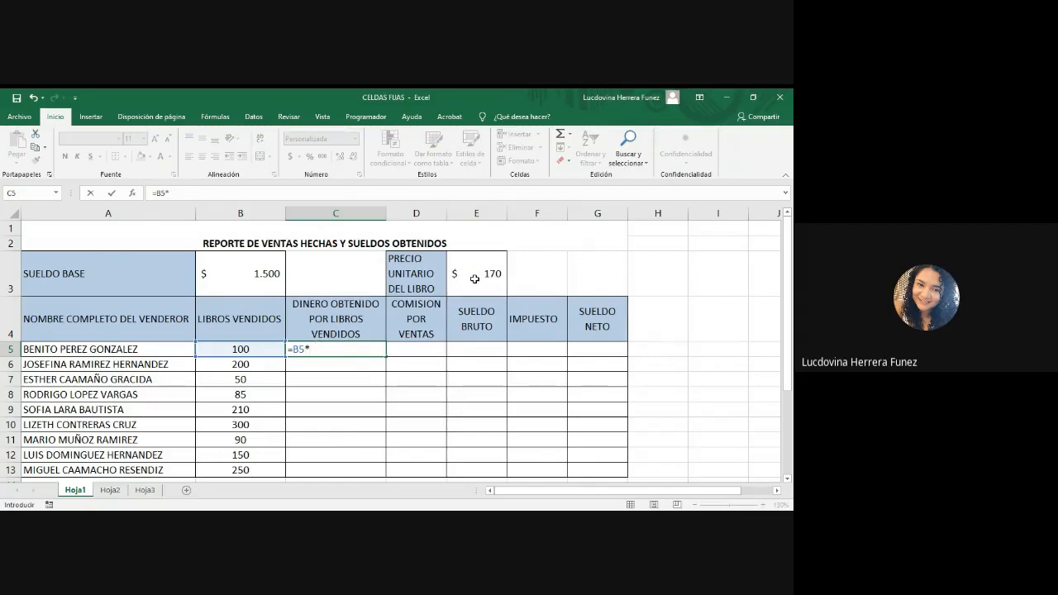
type("$E$3")
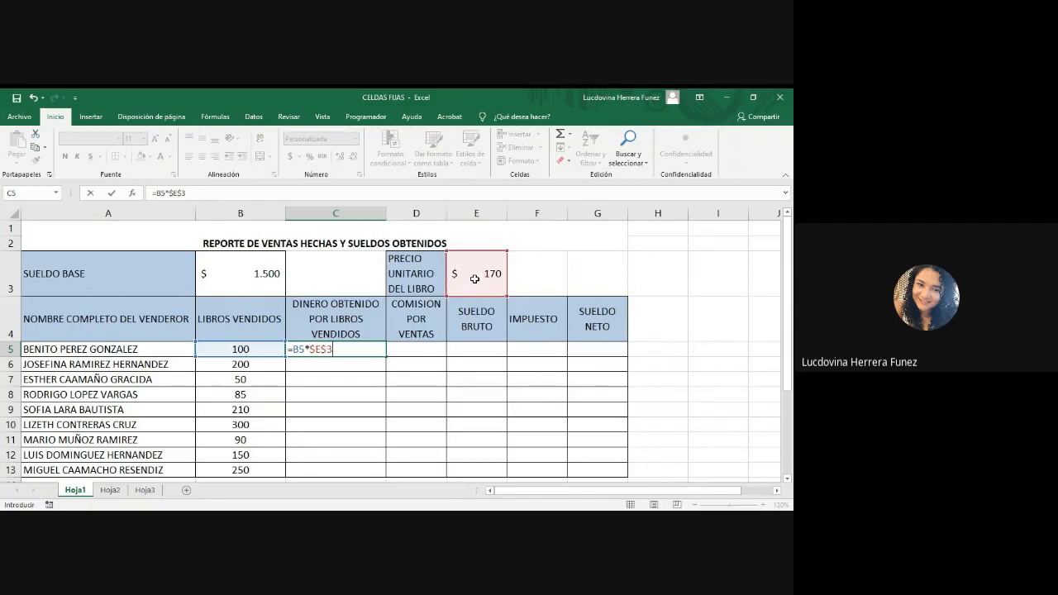
key("BackSpace")
key("BackSpace")
key("BackSpace")
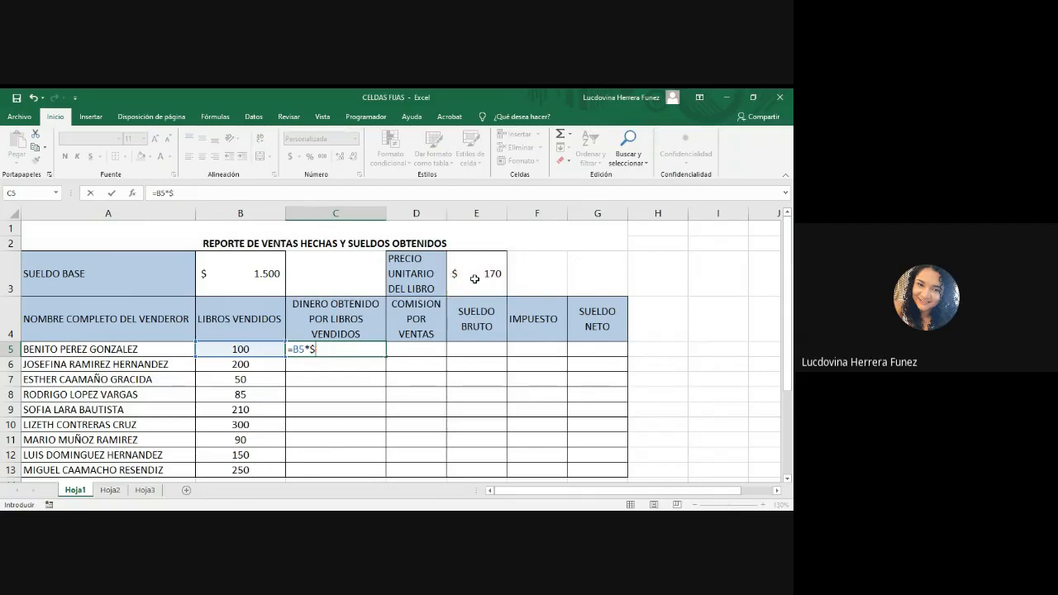
key("BackSpace")
Step: Complete the C5 formula as =B5*$E$3 and fill it down to C13
left_click(480, 272)
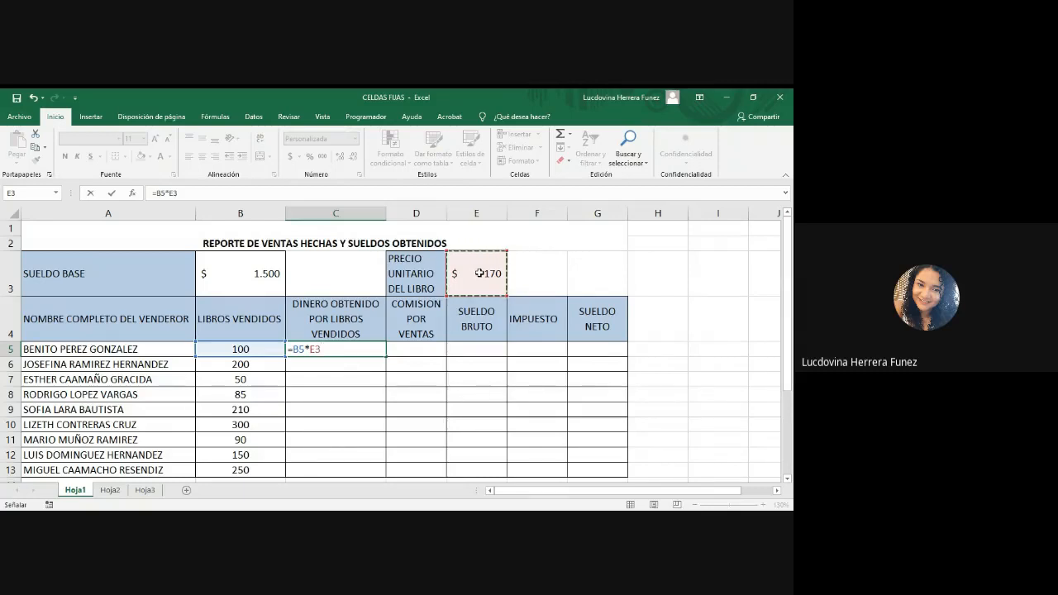
key("F4")
key("Return")
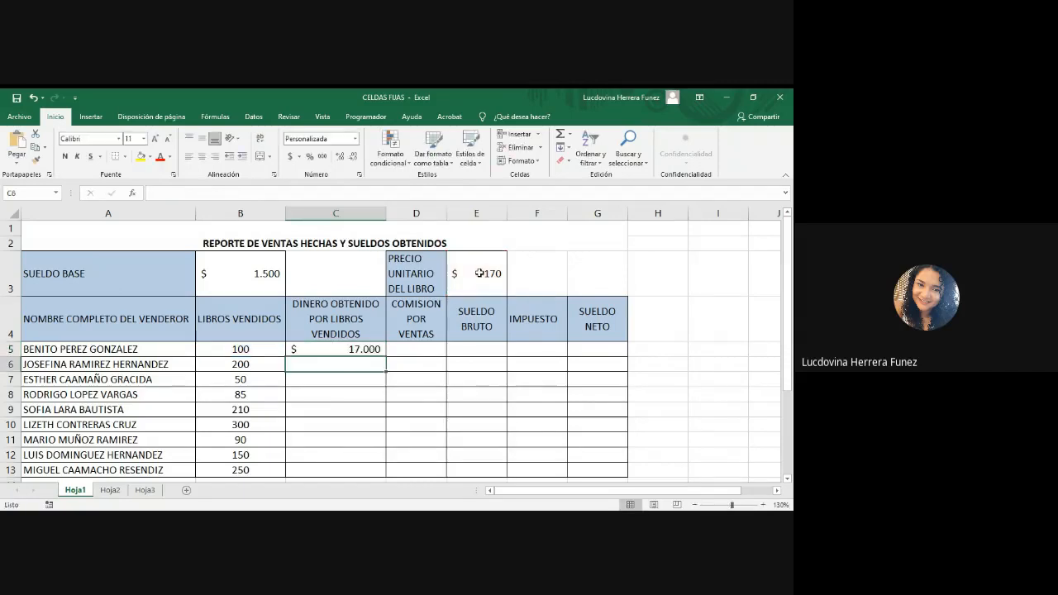
left_click(357, 349)
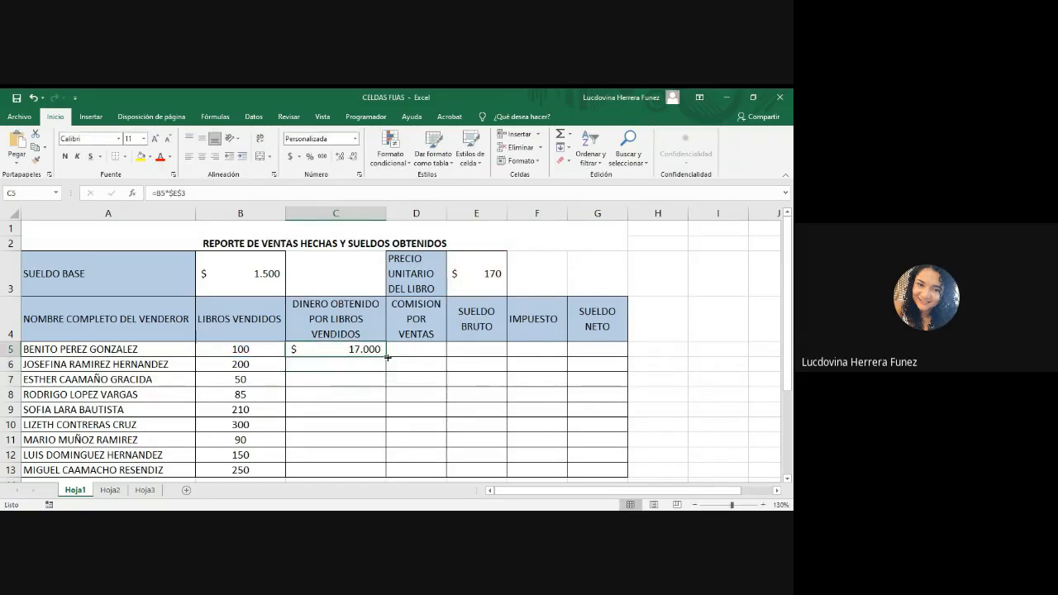
double_click(387, 358)
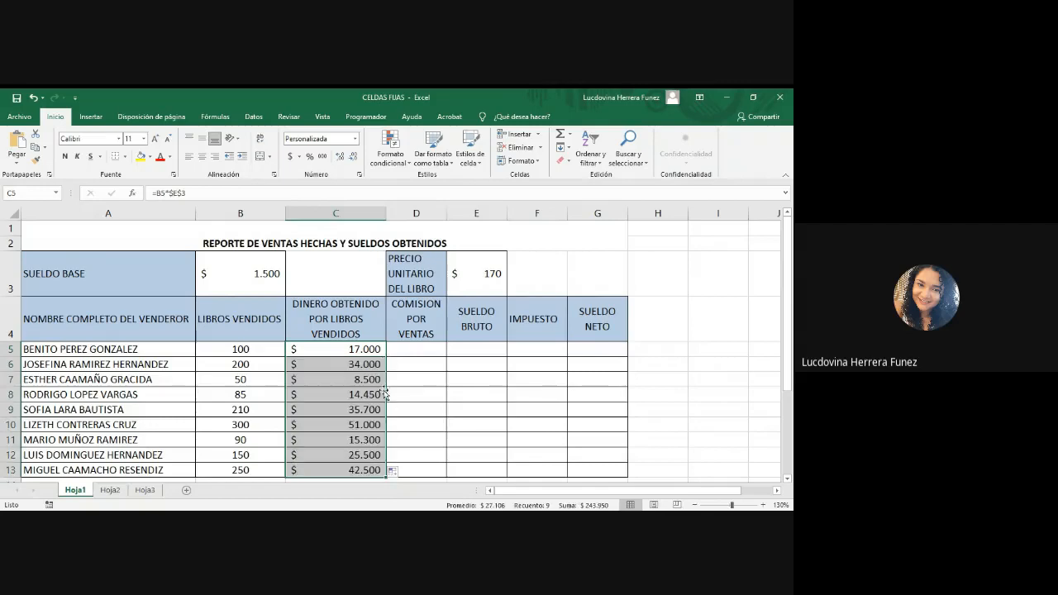
Step: Examine the formulas in C5, C6 and C7, comparing the books sold reference with the absolute unit price reference
left_click(357, 348)
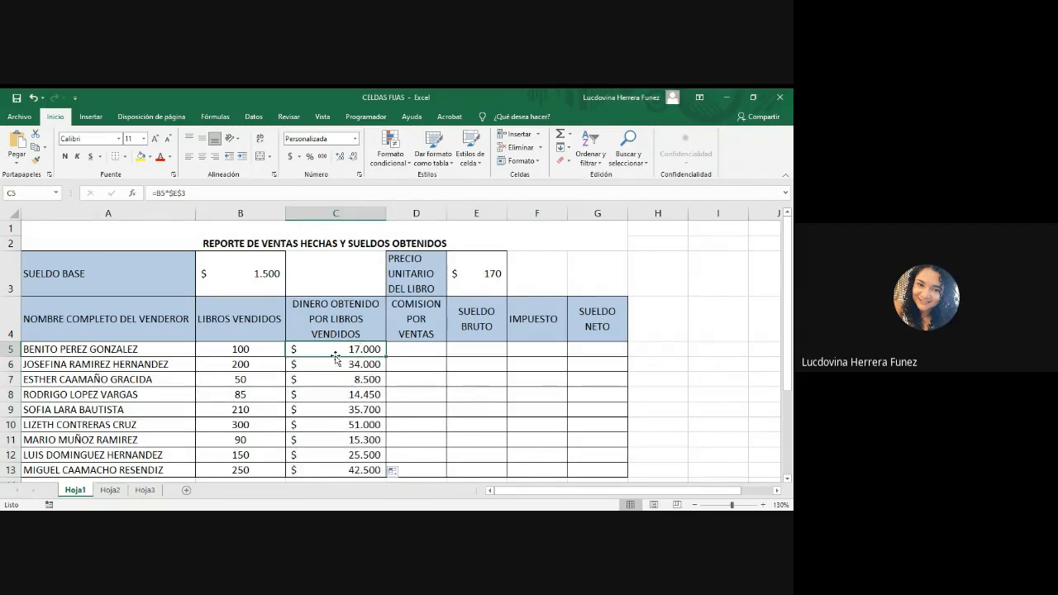
left_click(243, 365)
left_click(492, 282)
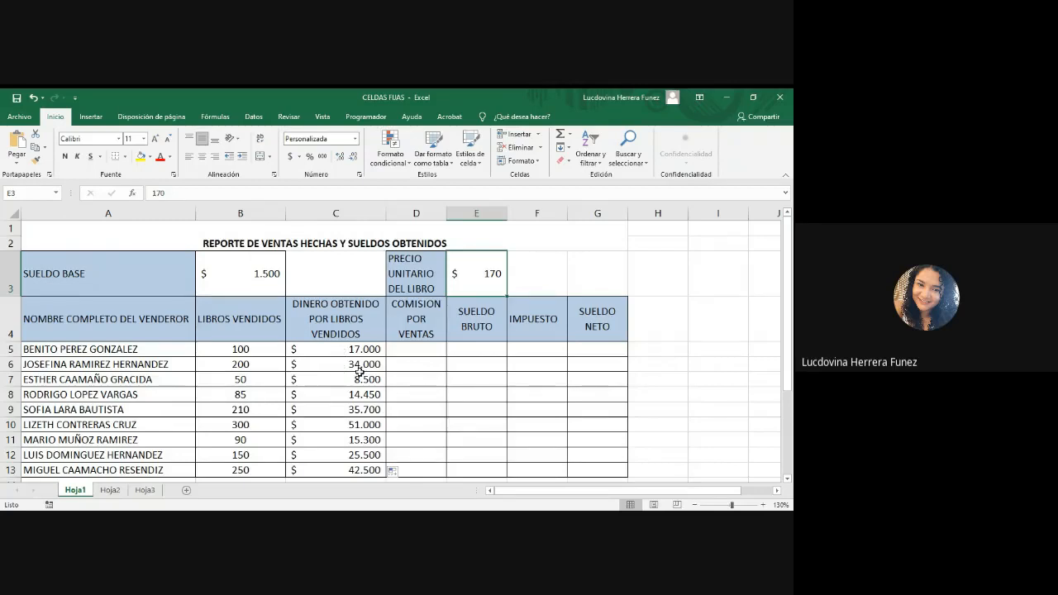
left_click(356, 367)
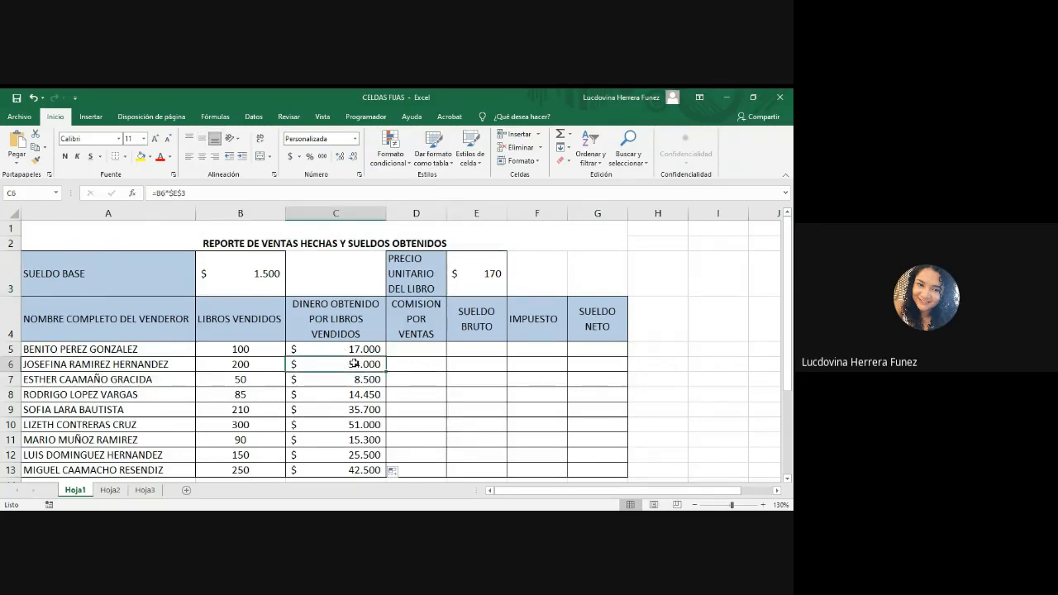
double_click(351, 365)
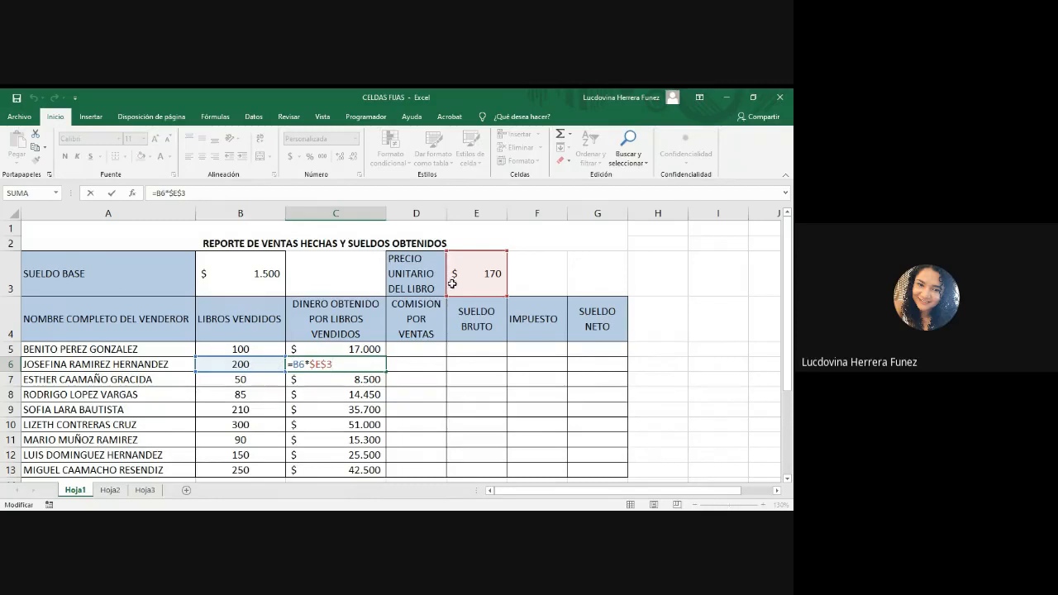
double_click(332, 377)
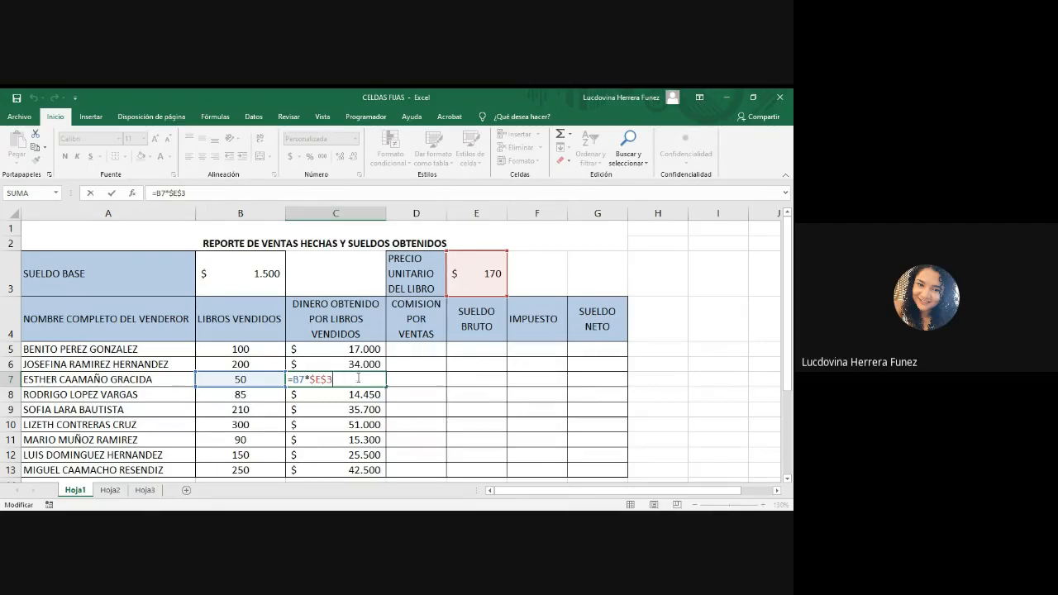
left_click_drag(294, 381, 304, 381)
left_click(311, 380)
left_click_drag(312, 380, 354, 383)
key("Return")
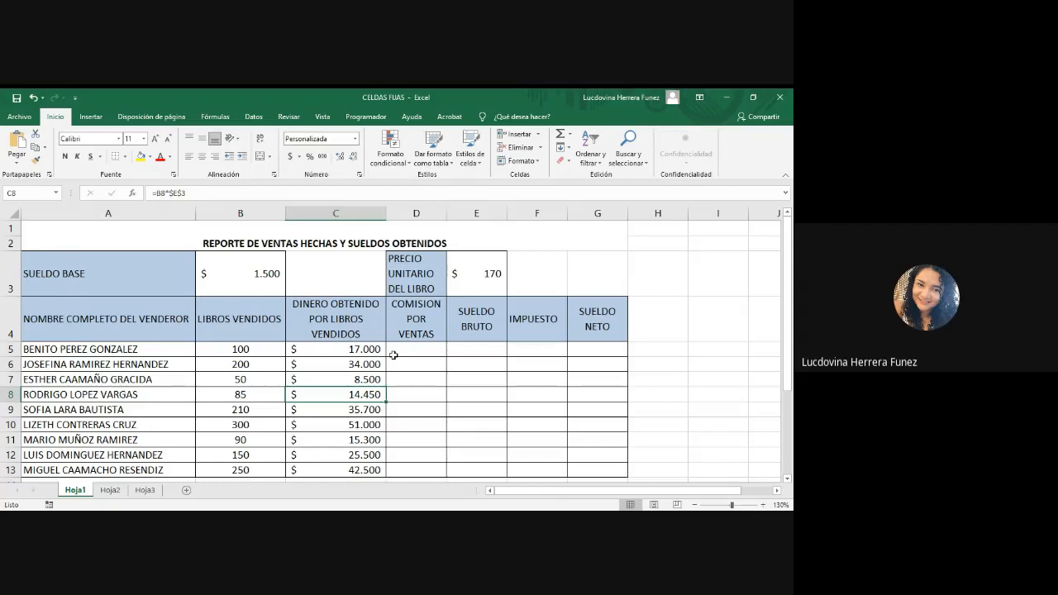
Step: Shade the range B5:G13 with a light red fill
left_click(438, 389)
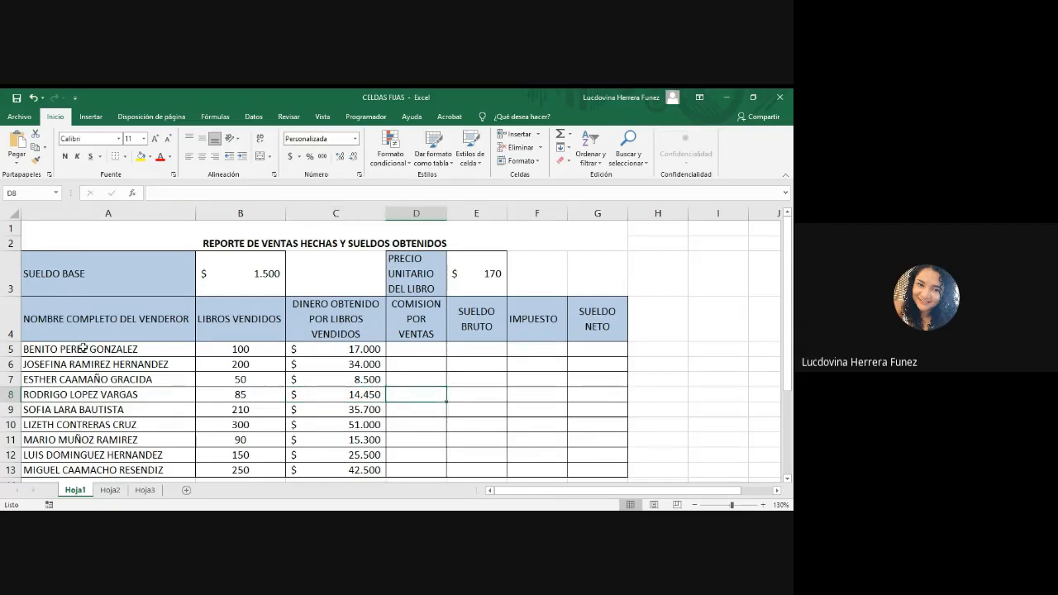
left_click_drag(82, 349, 472, 389)
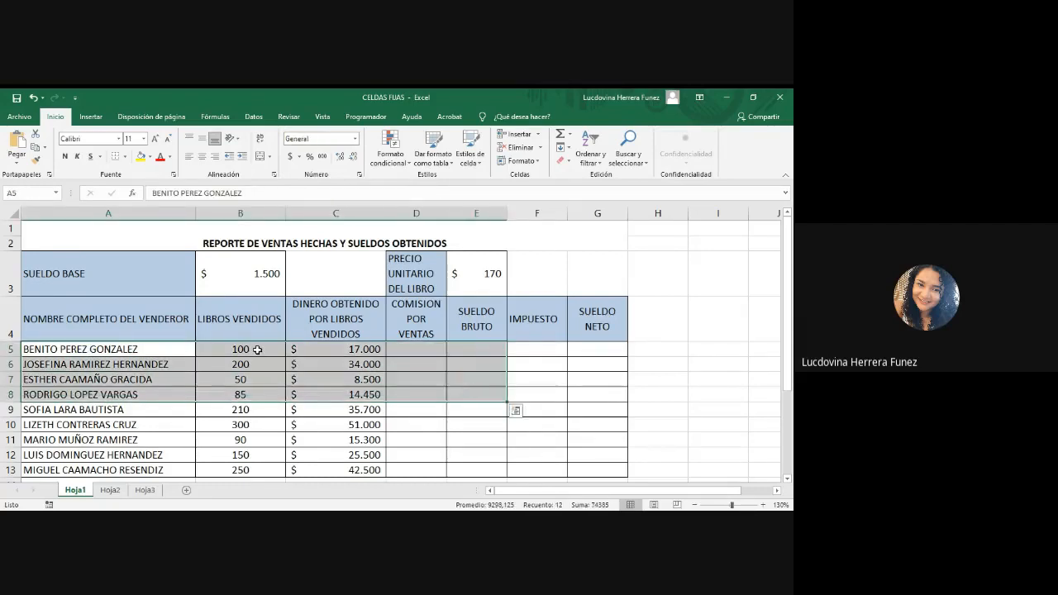
left_click_drag(258, 350, 598, 469)
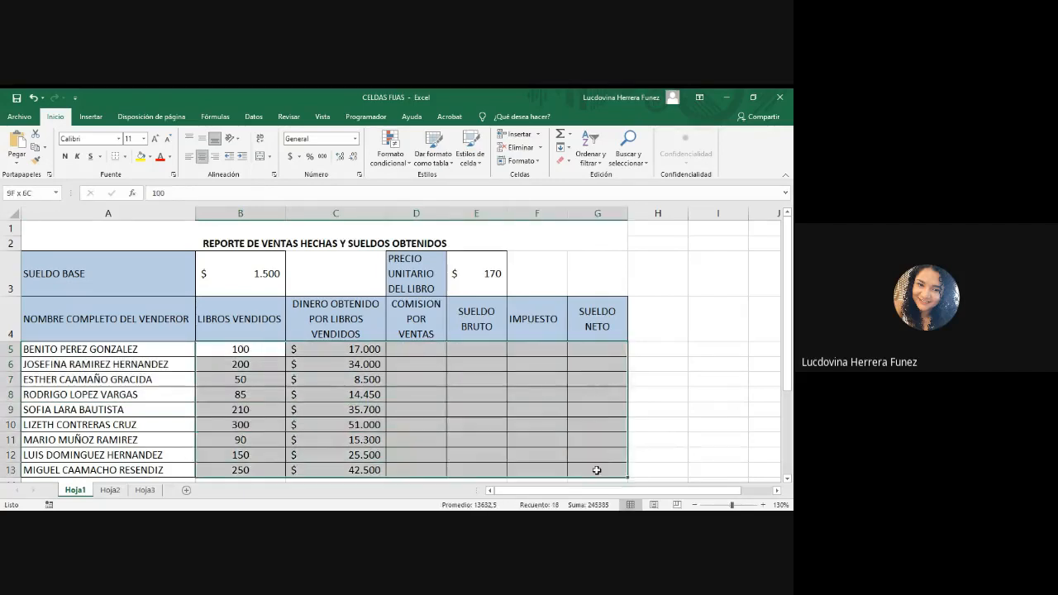
left_click(149, 156)
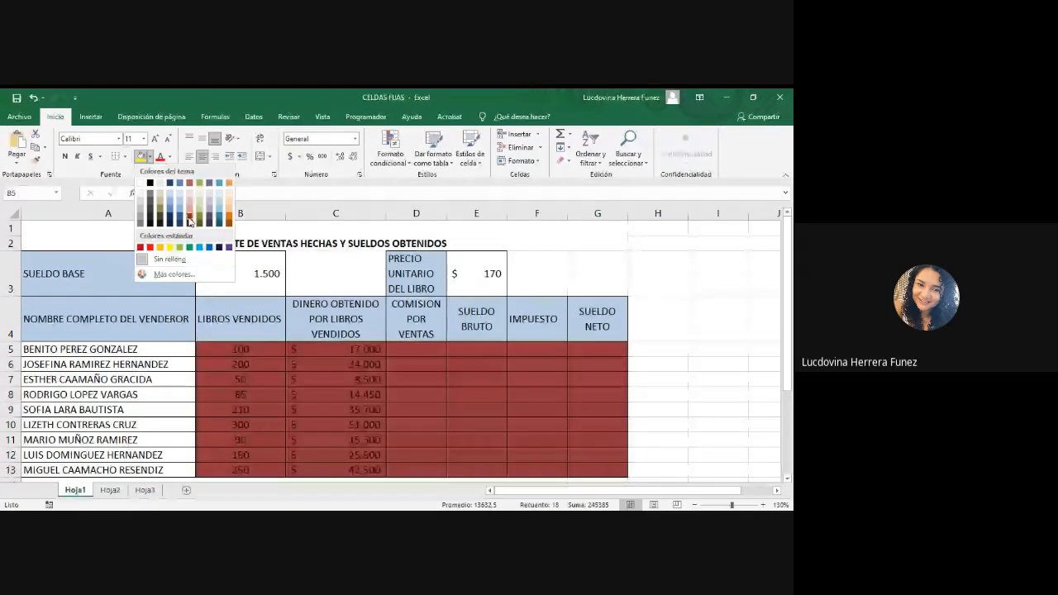
left_click(189, 220)
left_click_drag(237, 350, 596, 465)
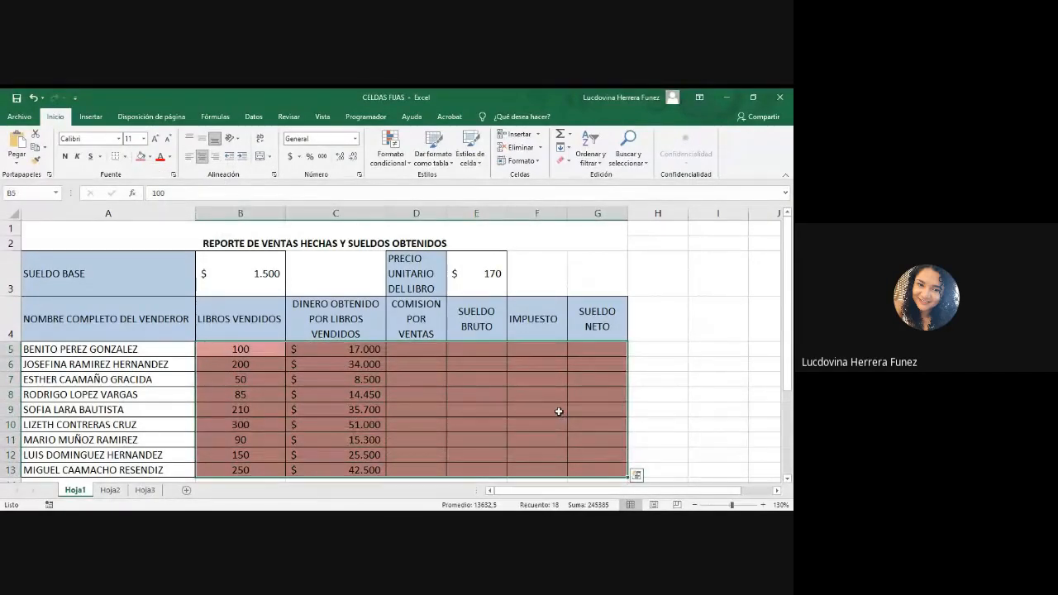
Step: Shade the base salary cell B3 and the unit price cell E3 with a light green fill
left_click(236, 276)
left_click(151, 157)
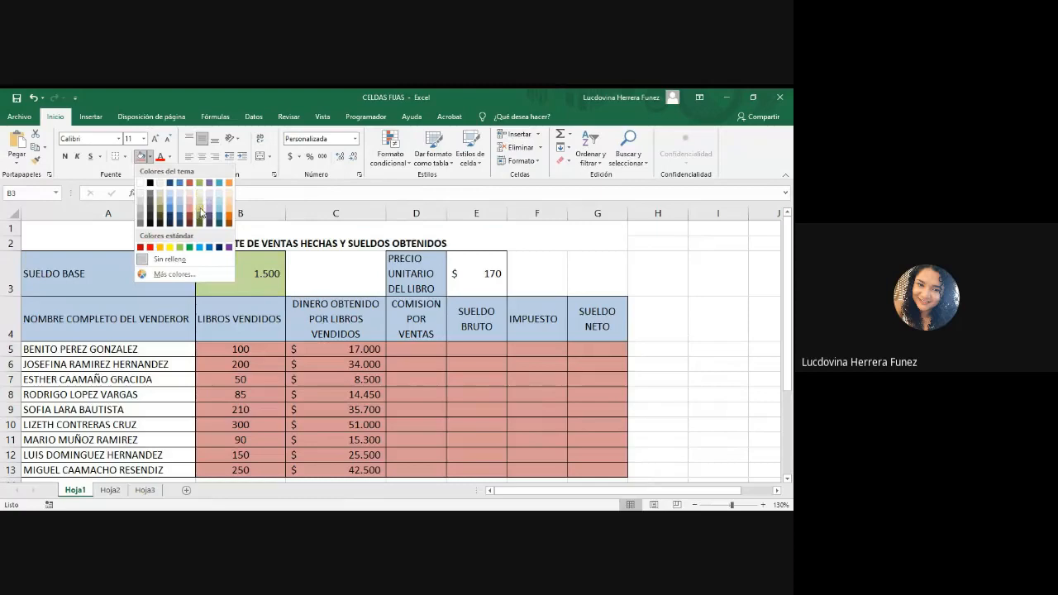
left_click(198, 215)
left_click(473, 281)
left_click(141, 160)
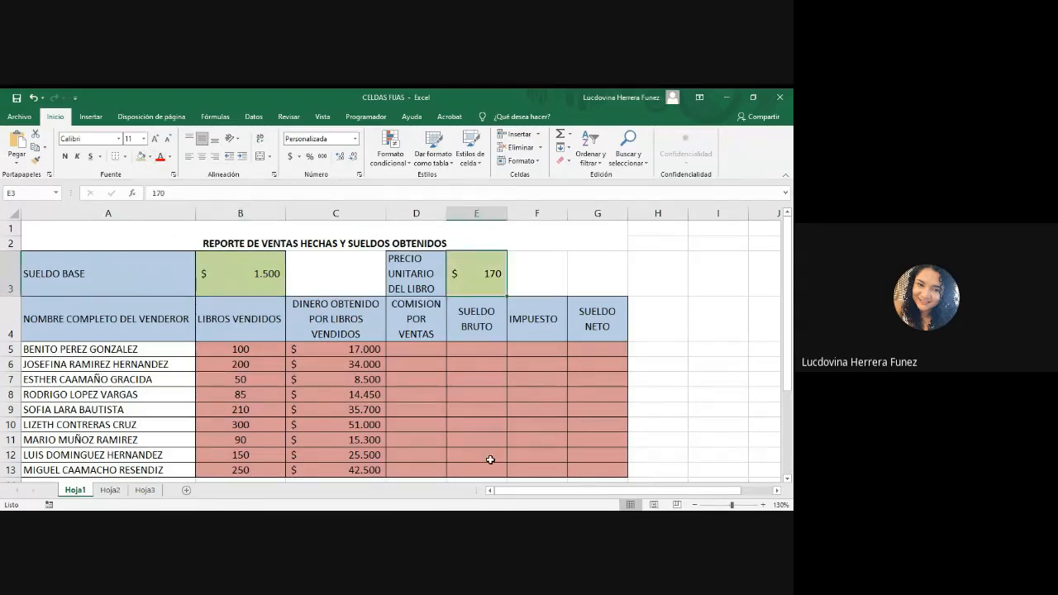
left_click(541, 425)
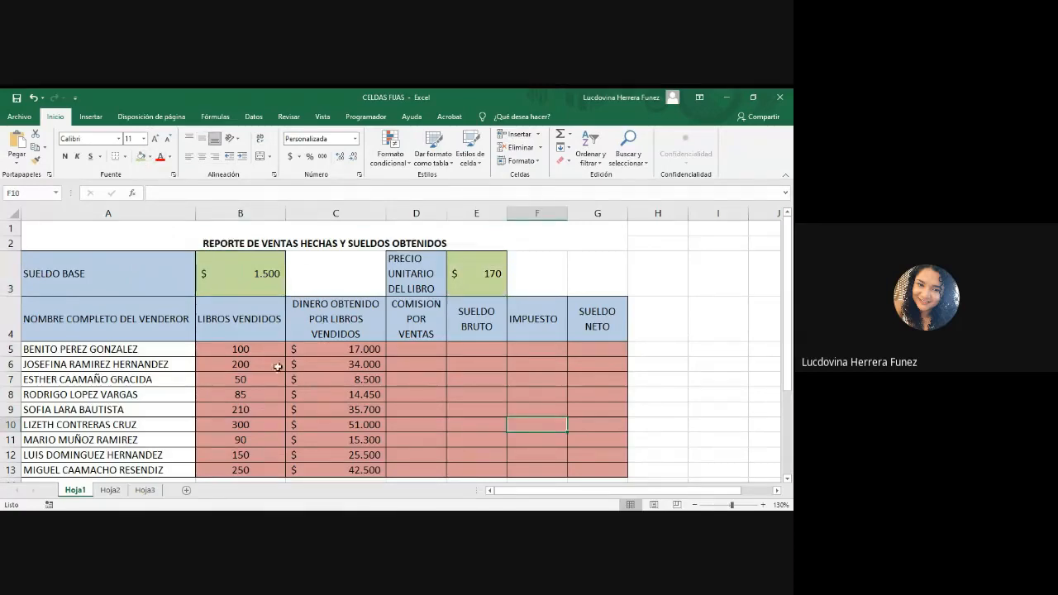
Step: Compare the red range B5:G13 with the green cells E3 and B3, and examine the cell references in the C5 formula
left_click_drag(245, 348, 598, 471)
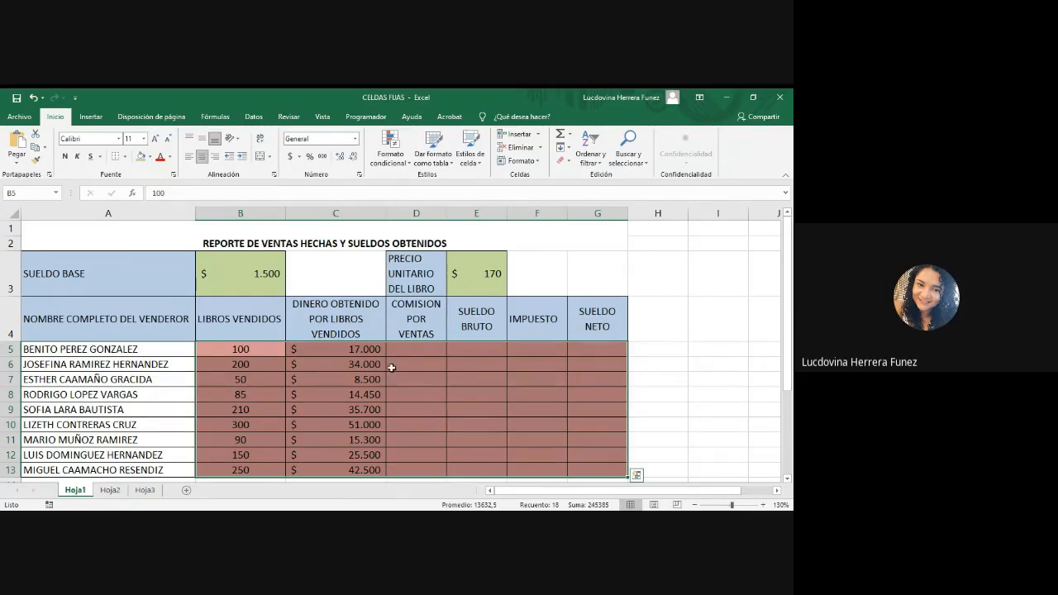
left_click(479, 275)
left_click(244, 277)
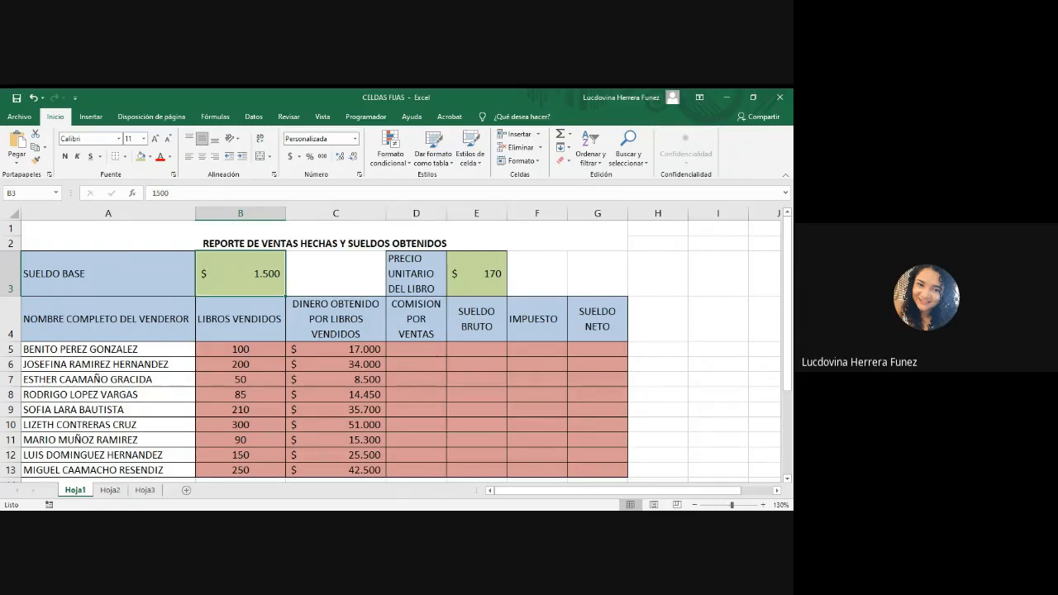
left_click(274, 521)
left_click_drag(790, 359, 789, 359)
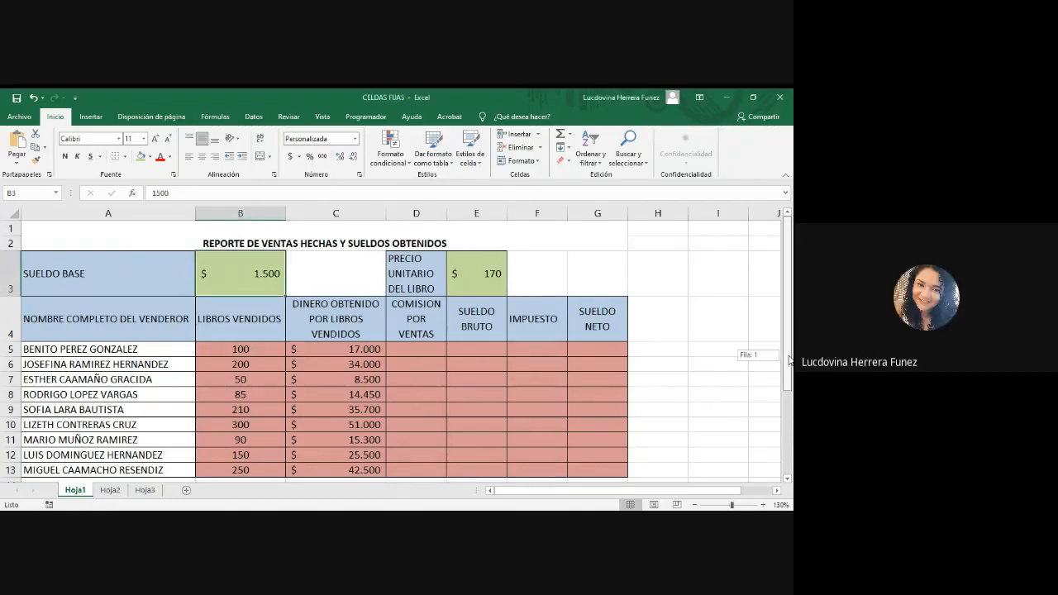
left_click_drag(789, 359, 790, 365)
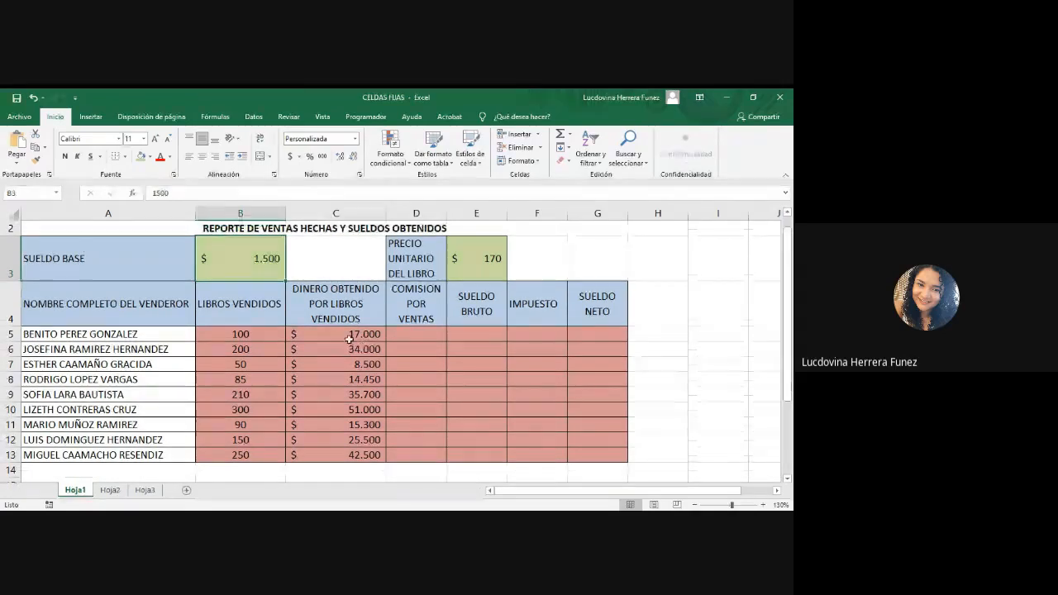
left_click(343, 334)
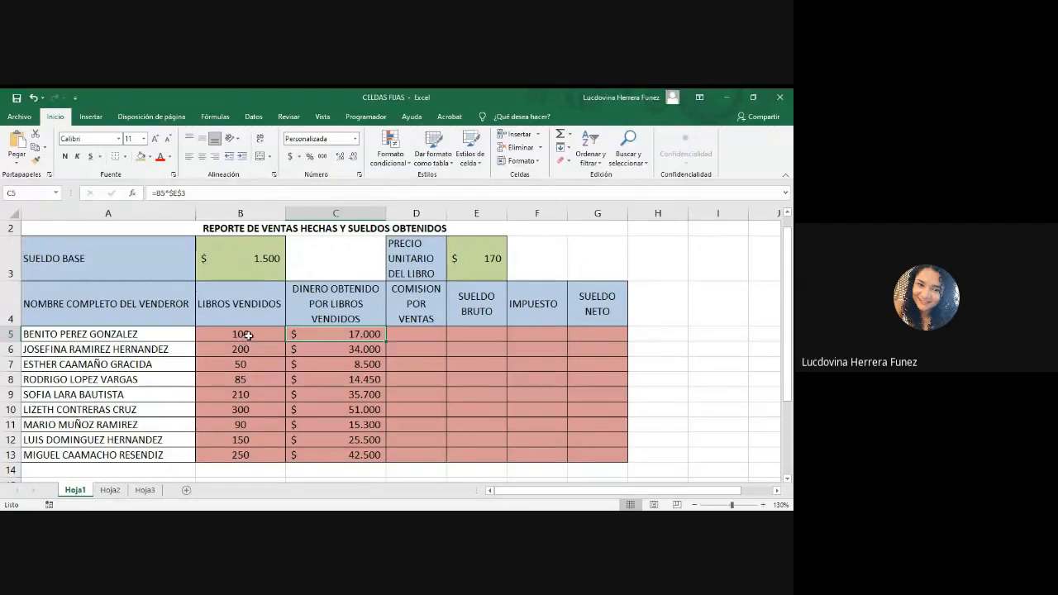
double_click(311, 334)
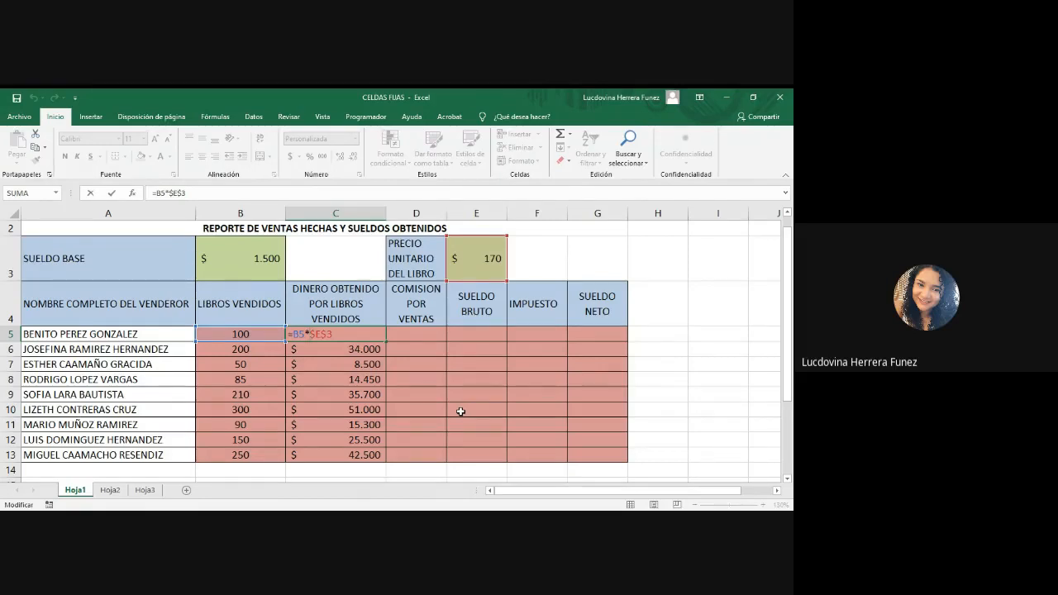
key("Return")
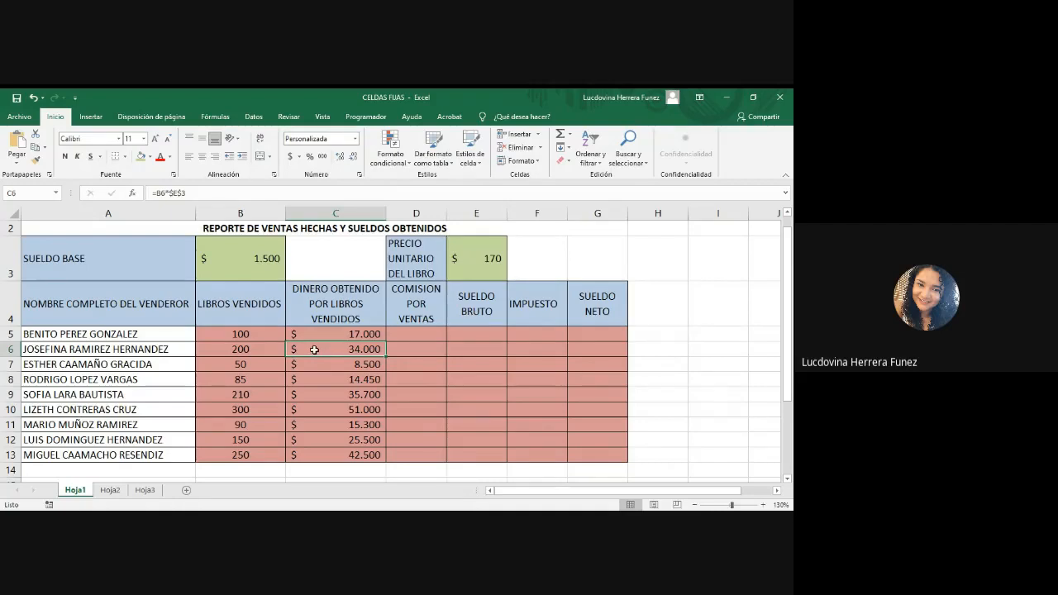
Step: Undo the fill colors applied to E3, B3 and the range B5:G13
key("ctrl+z")
key("ctrl+z")
key("ctrl+z")
key("ctrl+z")
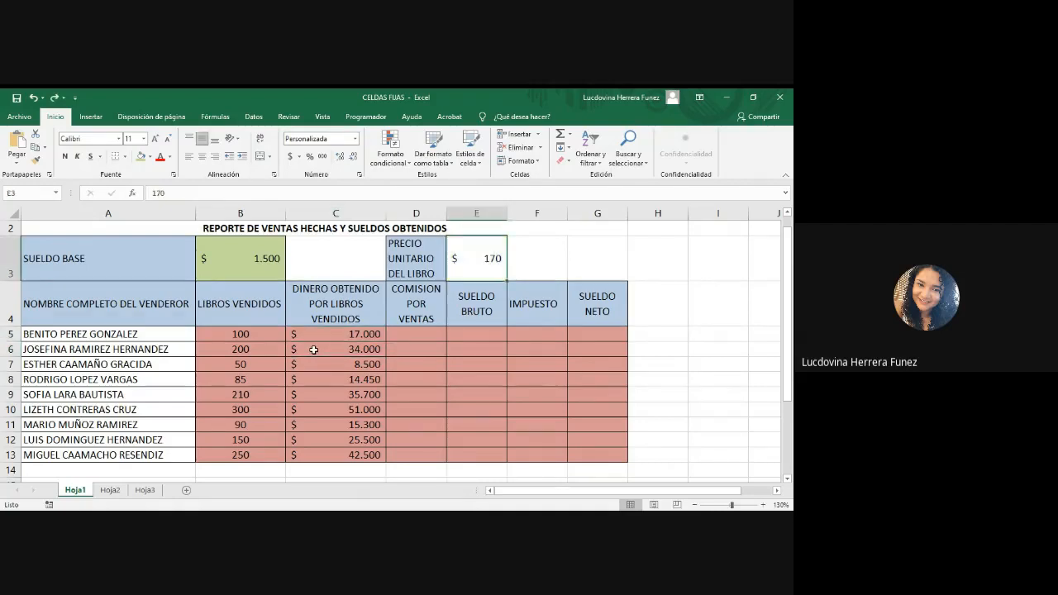
Step: Read the sales commission instruction in row 19 and compare it with the C5 and D5 cells of the table
left_click(411, 339)
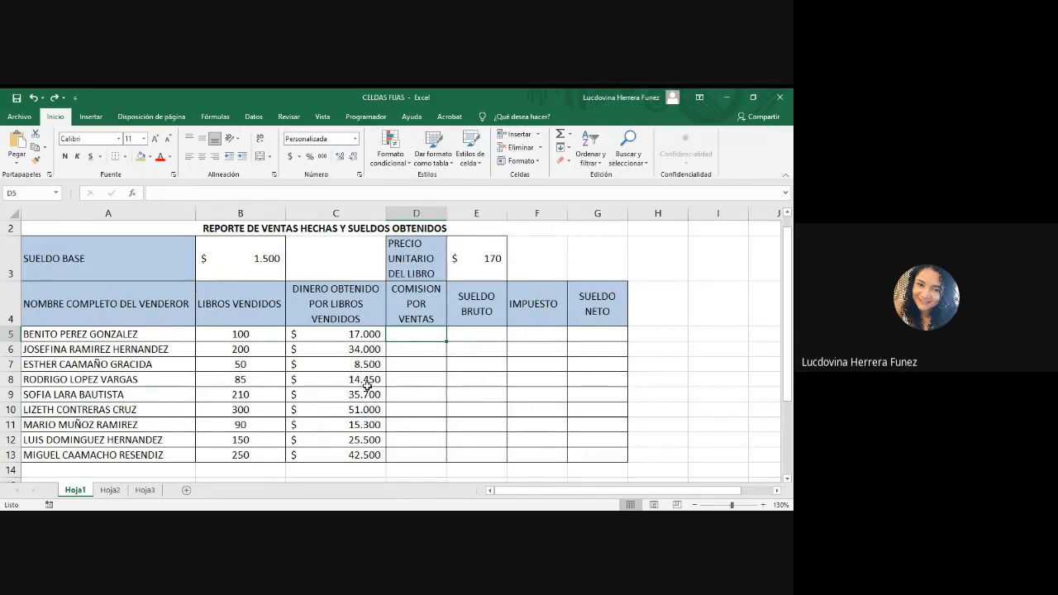
scroll(367, 386, "down", 1)
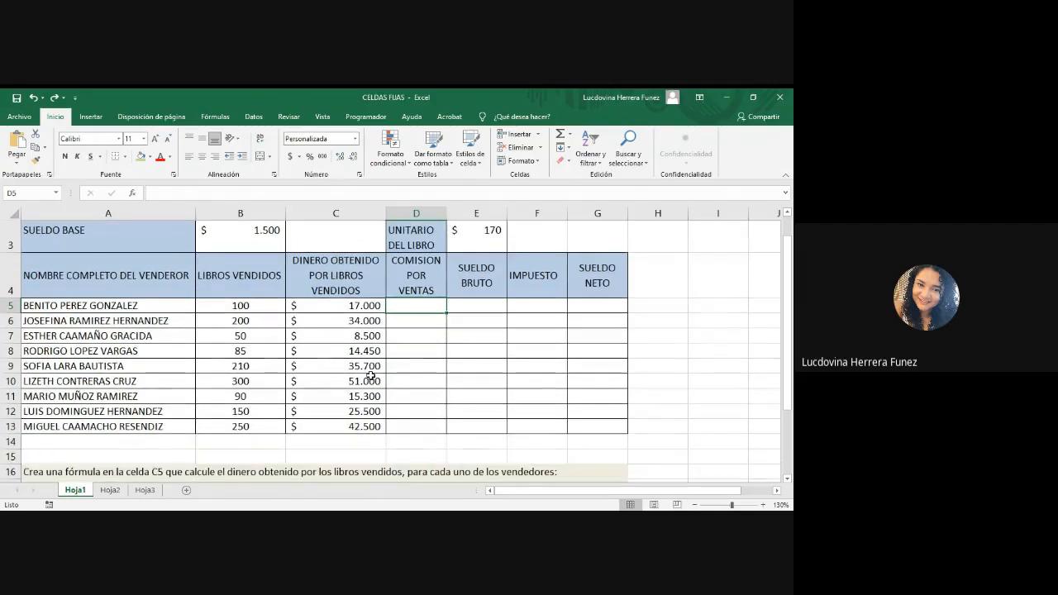
scroll(297, 423, "up", 1)
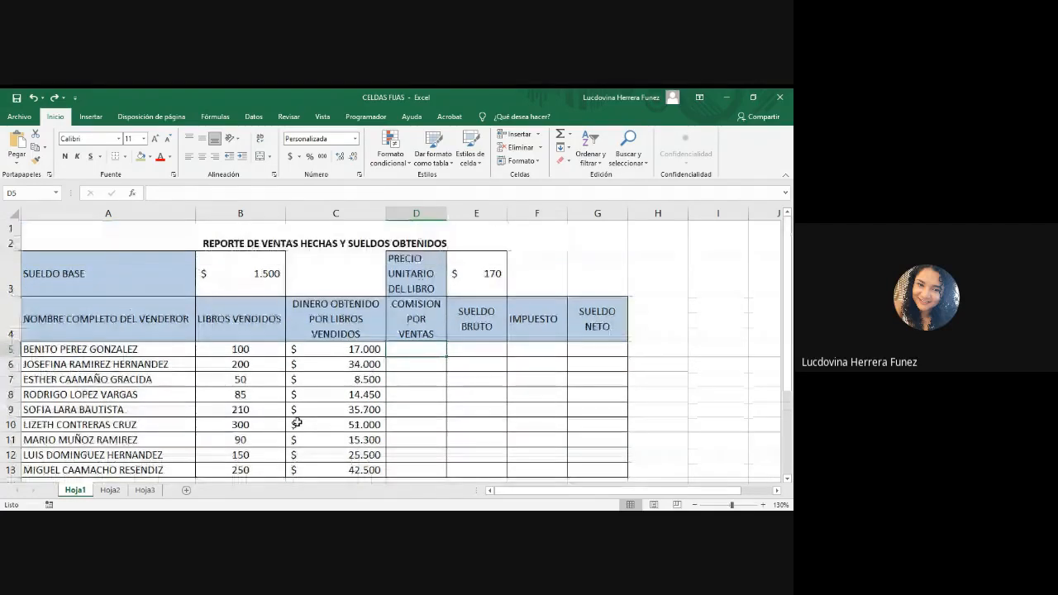
scroll(281, 425, "down", 4)
scroll(266, 429, "up", 1)
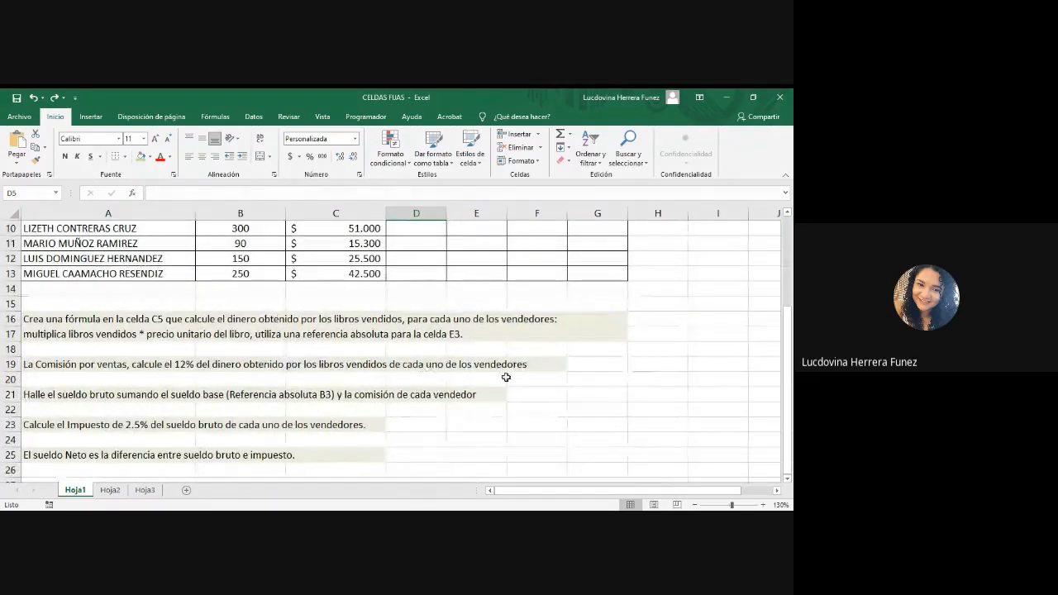
scroll(506, 377, "up", 3)
left_click(348, 349)
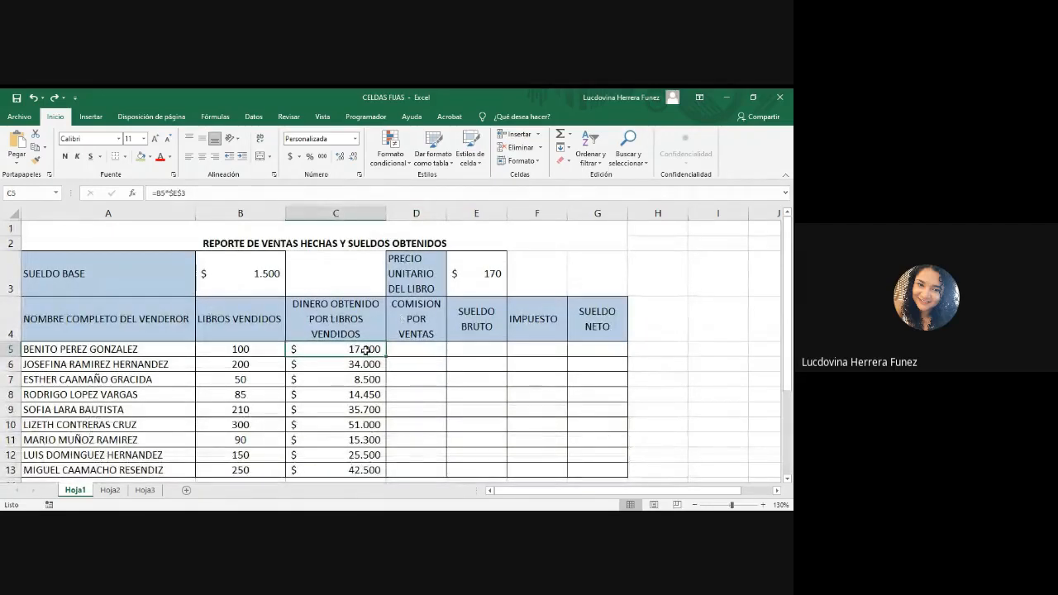
scroll(365, 350, "down", 3)
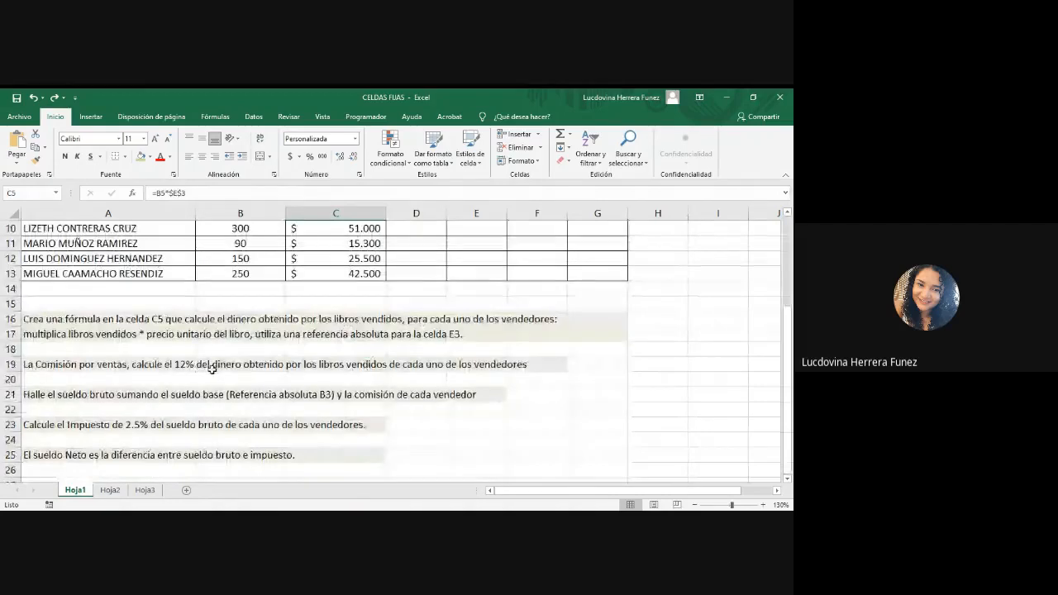
scroll(406, 328, "up", 2)
key("Right")
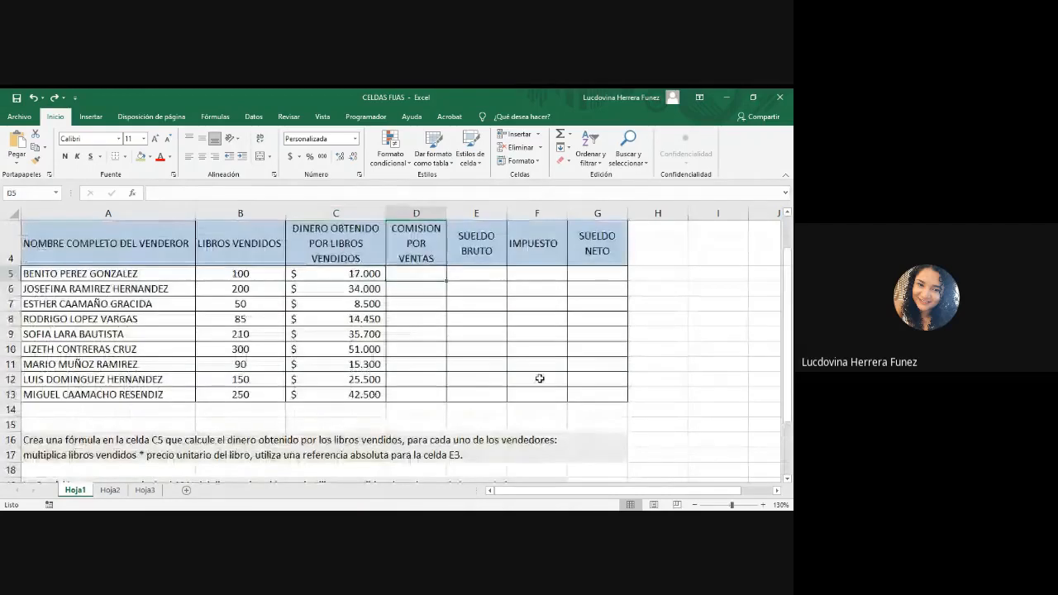
scroll(539, 378, "up", 1)
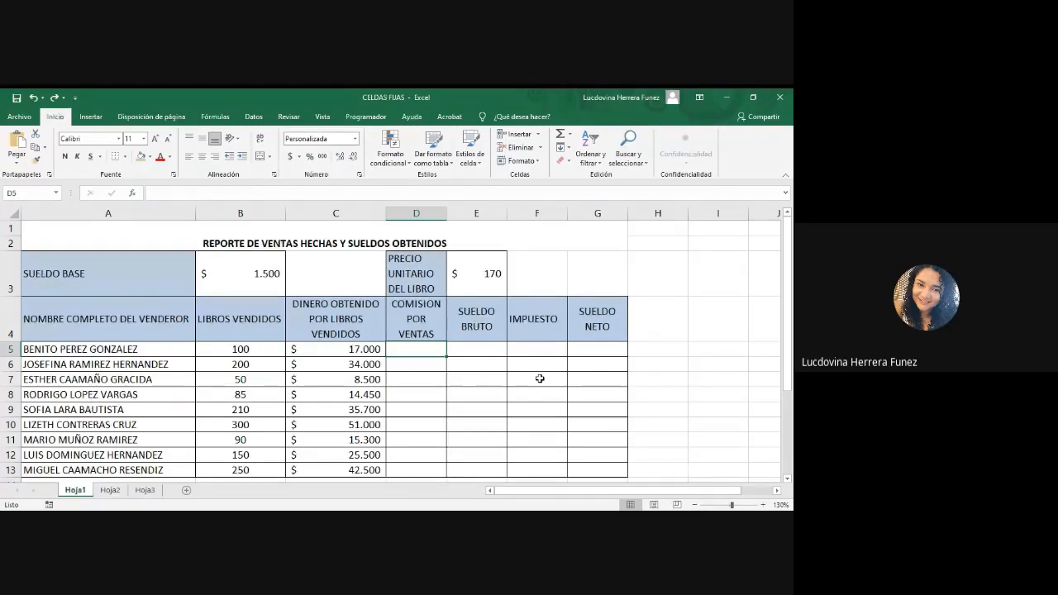
left_click(331, 521)
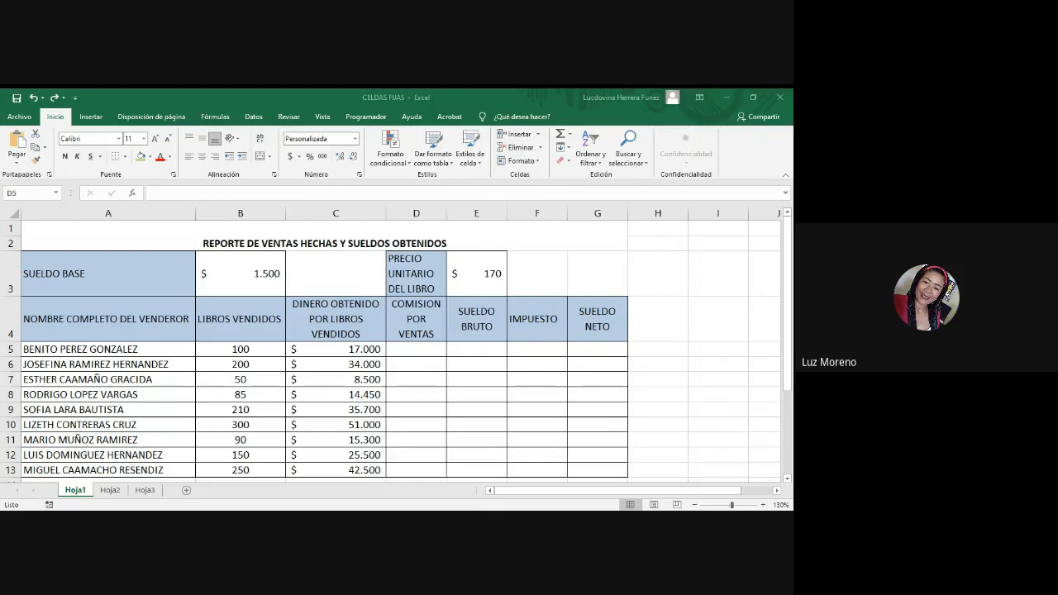
Step: Enter the commission formula =C5*12% in D5 and fill it down to D13
left_click(422, 352)
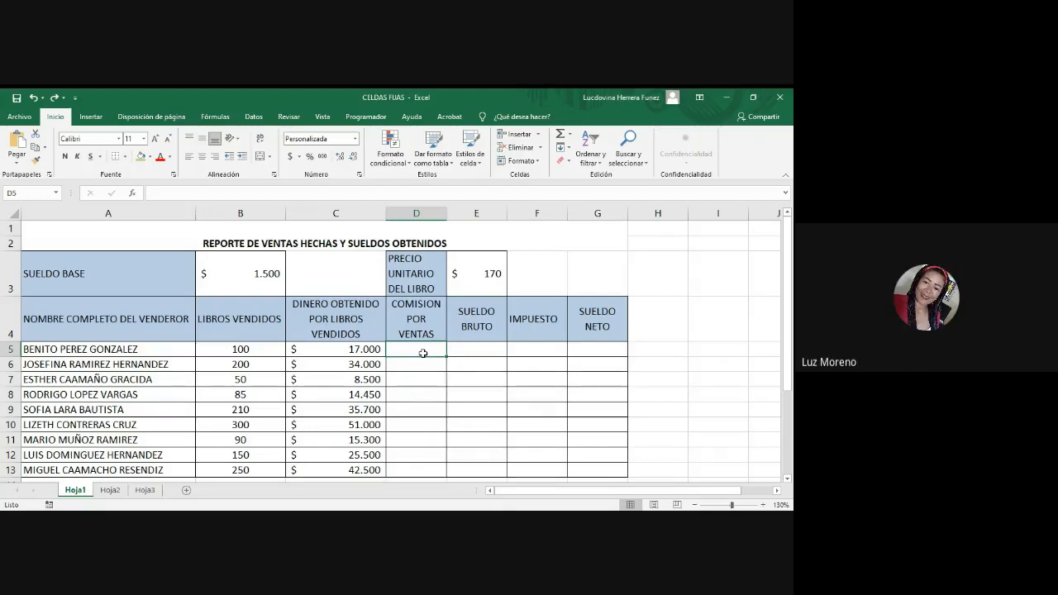
type("=")
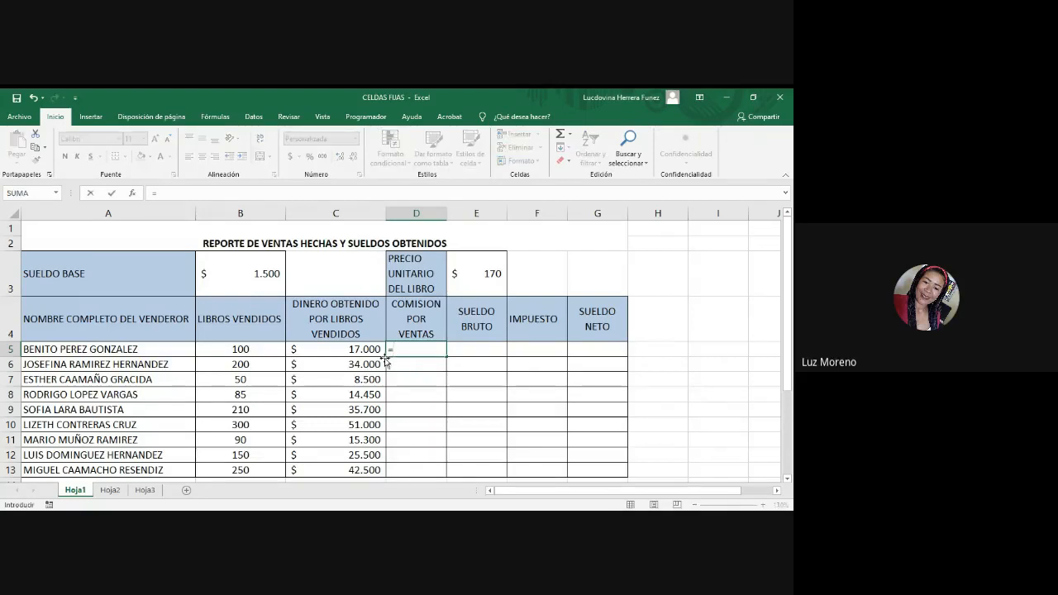
left_click(344, 349)
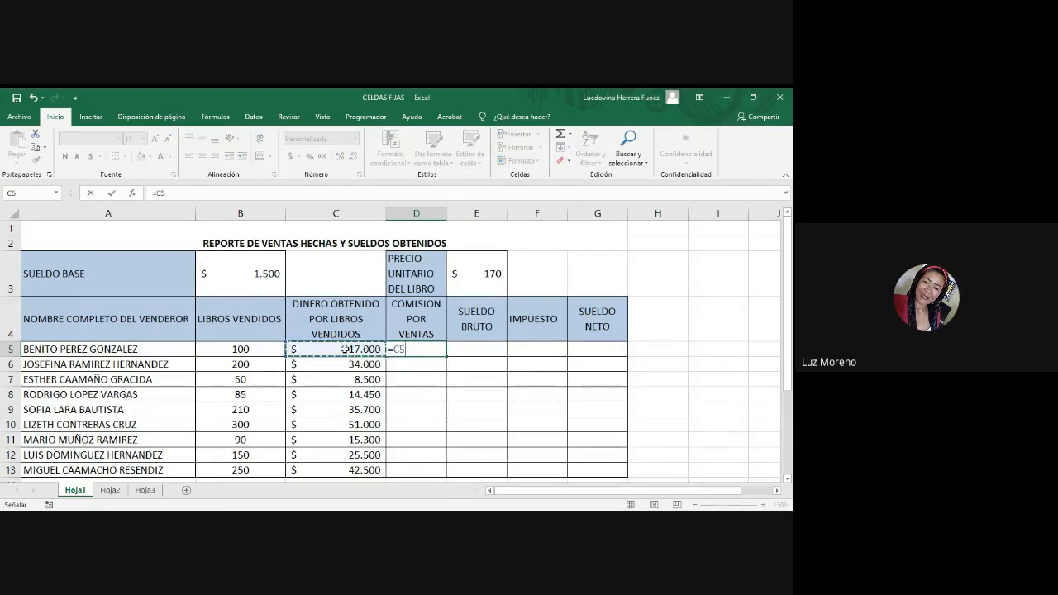
type("*12")
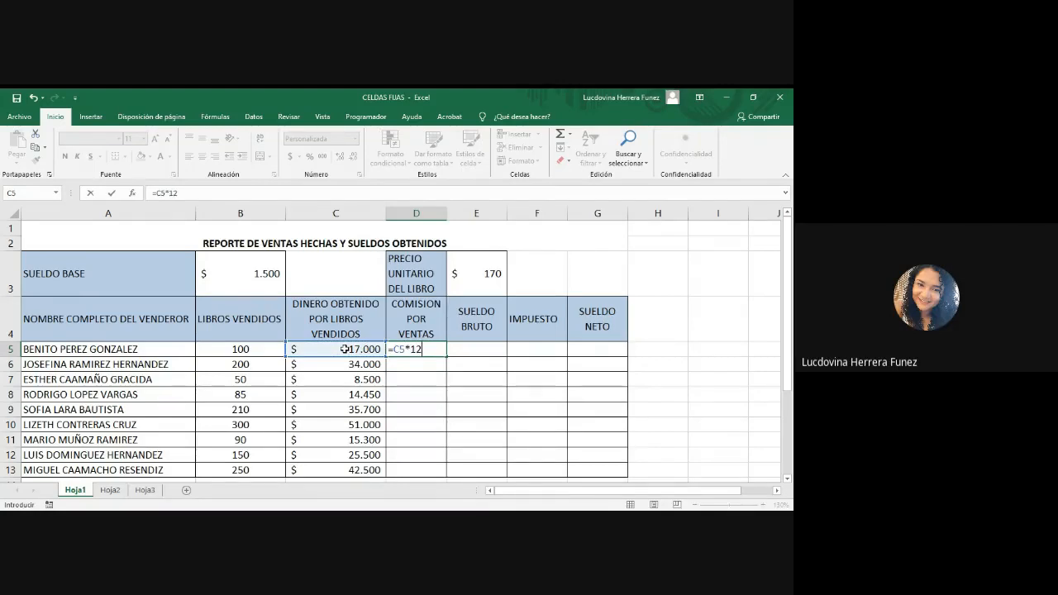
type("%")
key("Return")
left_click(425, 340)
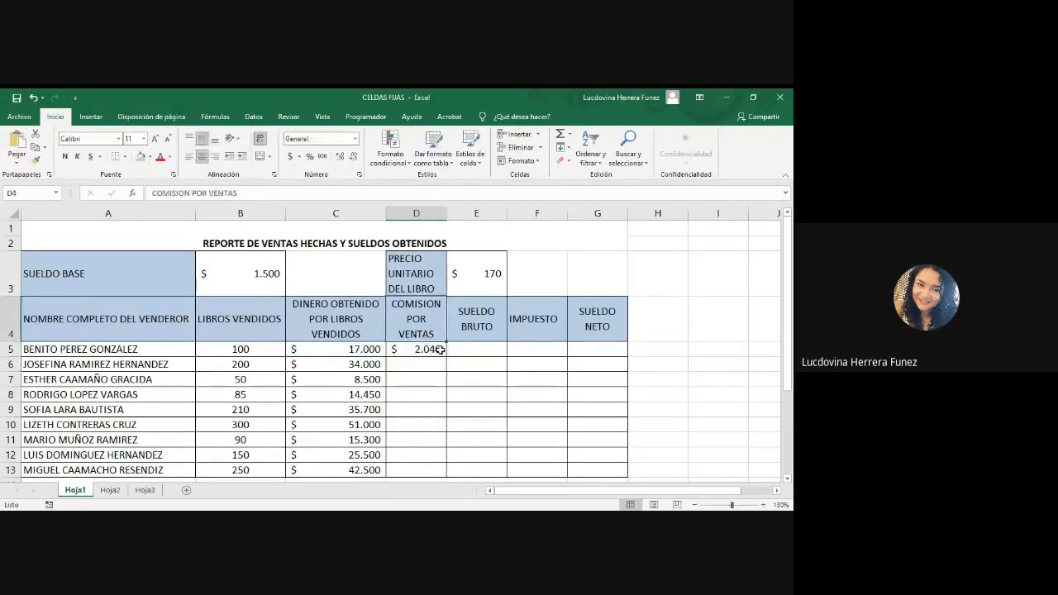
left_click(439, 349)
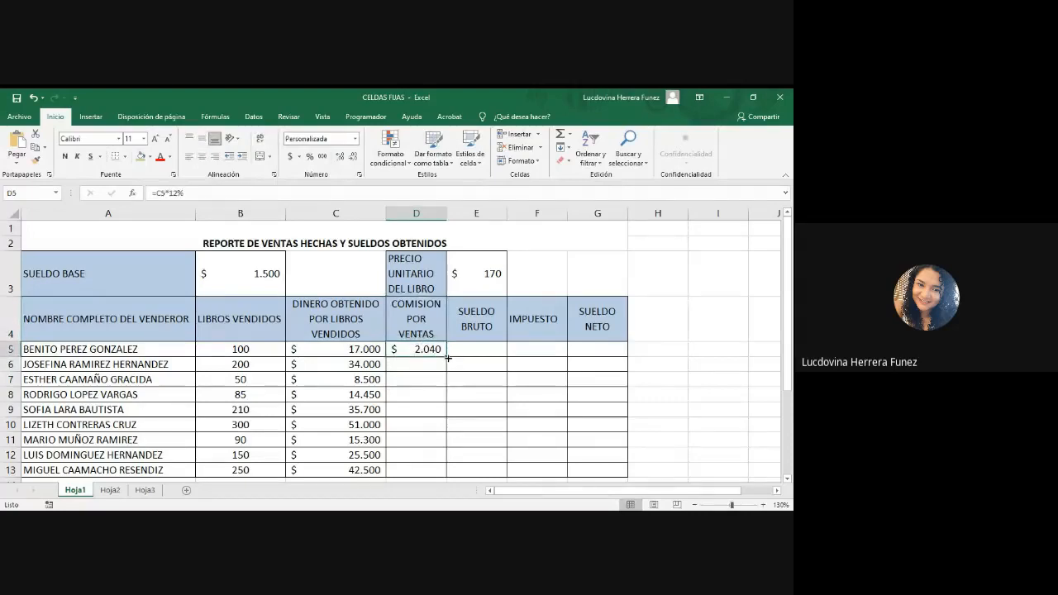
double_click(448, 357)
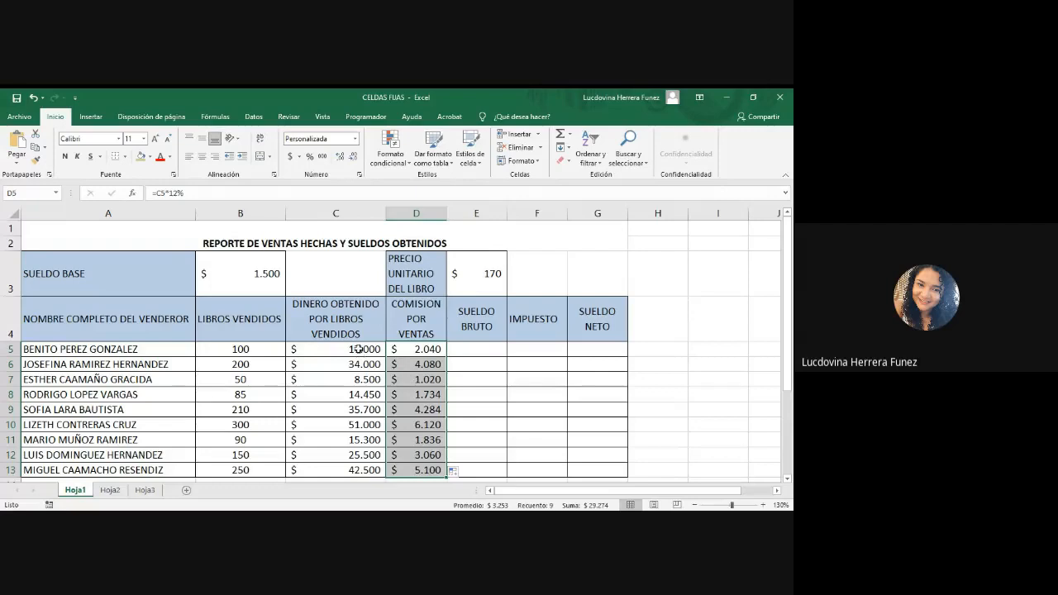
Step: Read the gross salary instruction in row 21 and examine base salary B3, the sellers' name cells and the commissions in D5 and D6
left_click(467, 351)
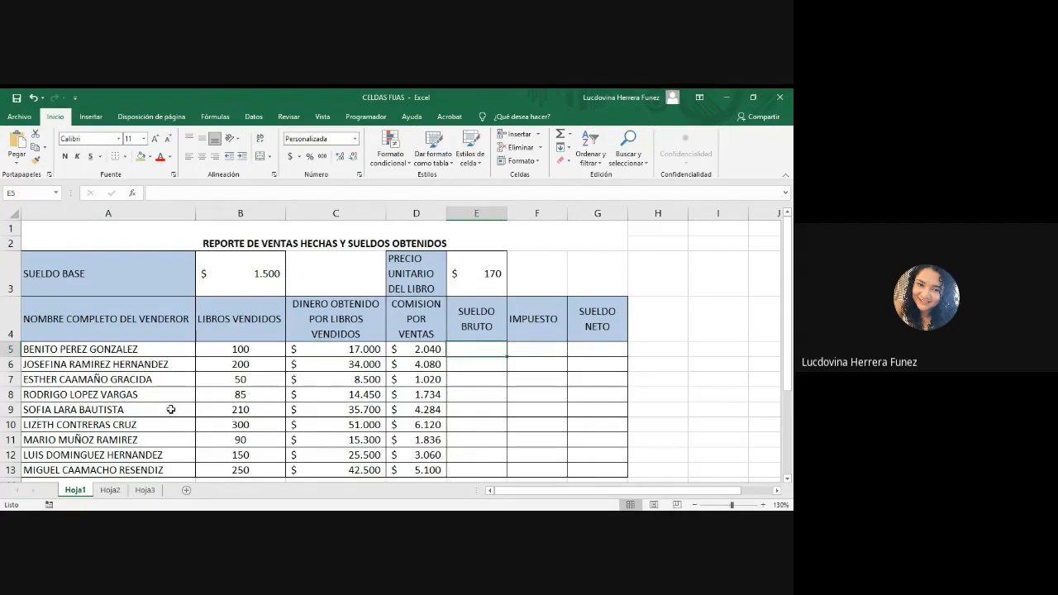
scroll(171, 410, "down", 3)
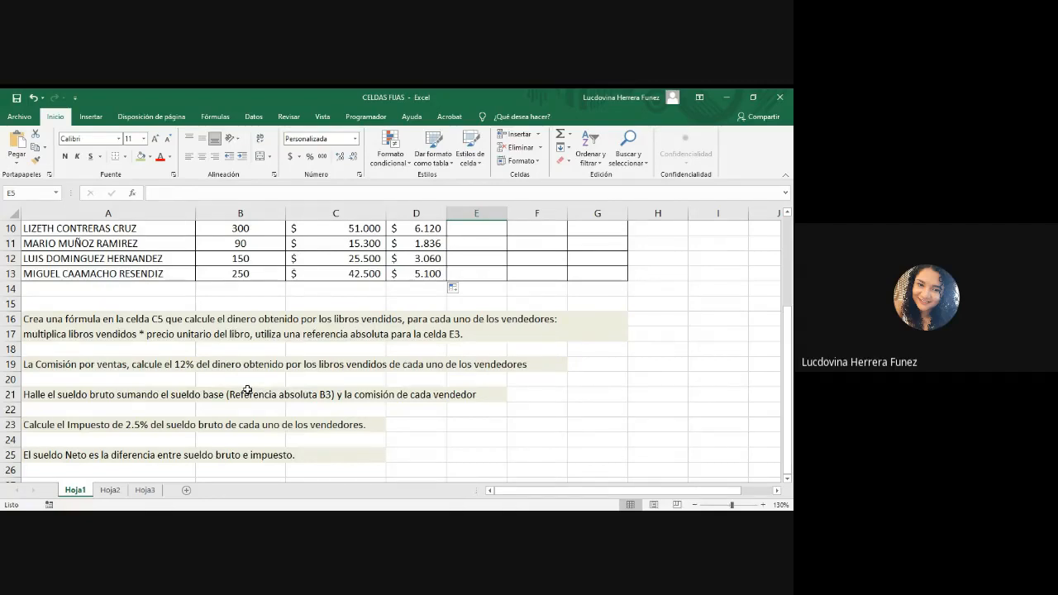
scroll(248, 390, "up", 1)
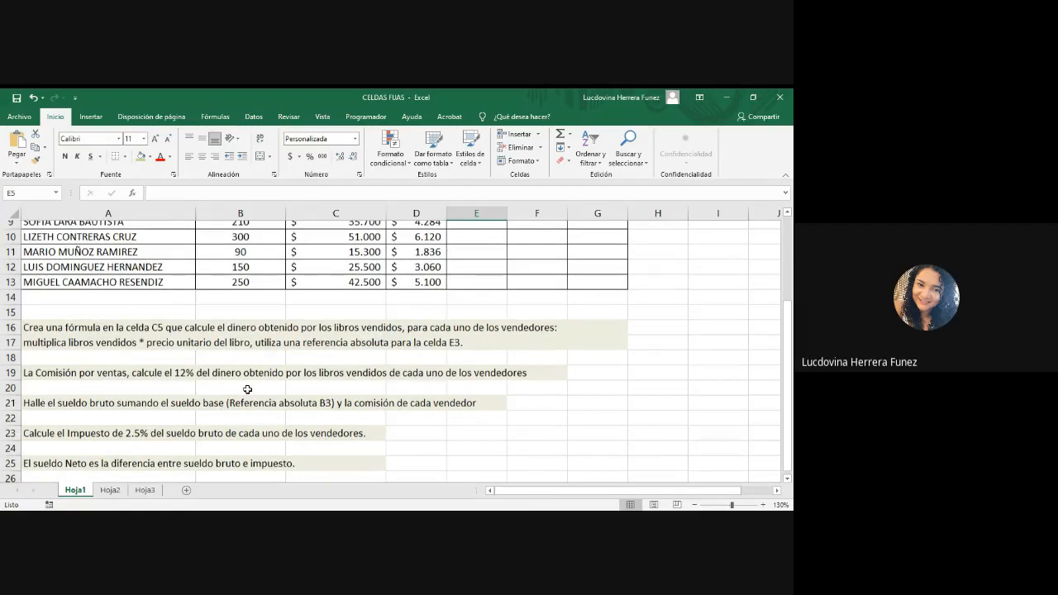
scroll(247, 390, "up", 3)
left_click(257, 275)
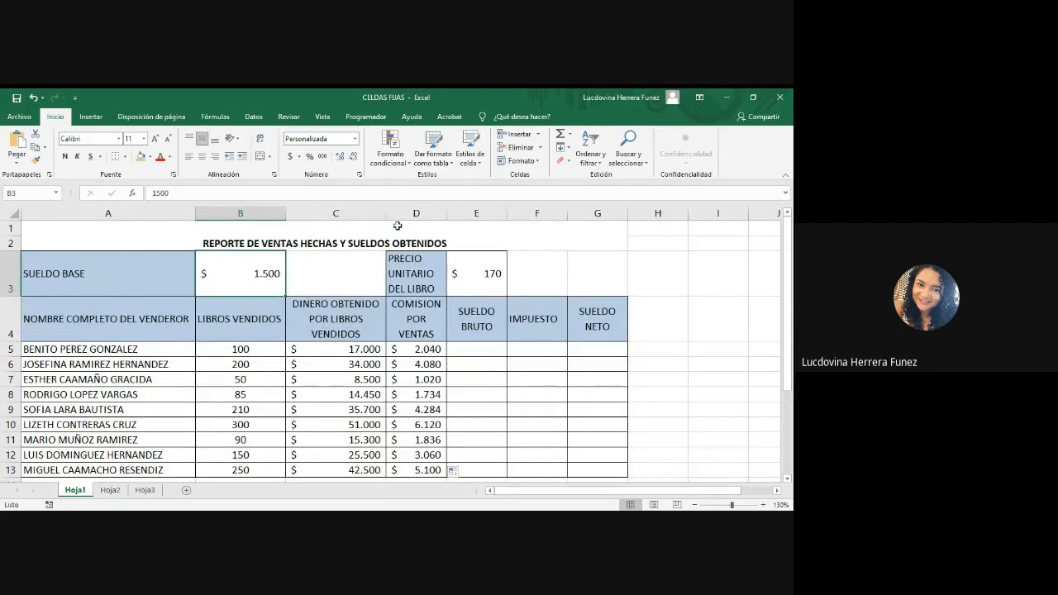
left_click(421, 364)
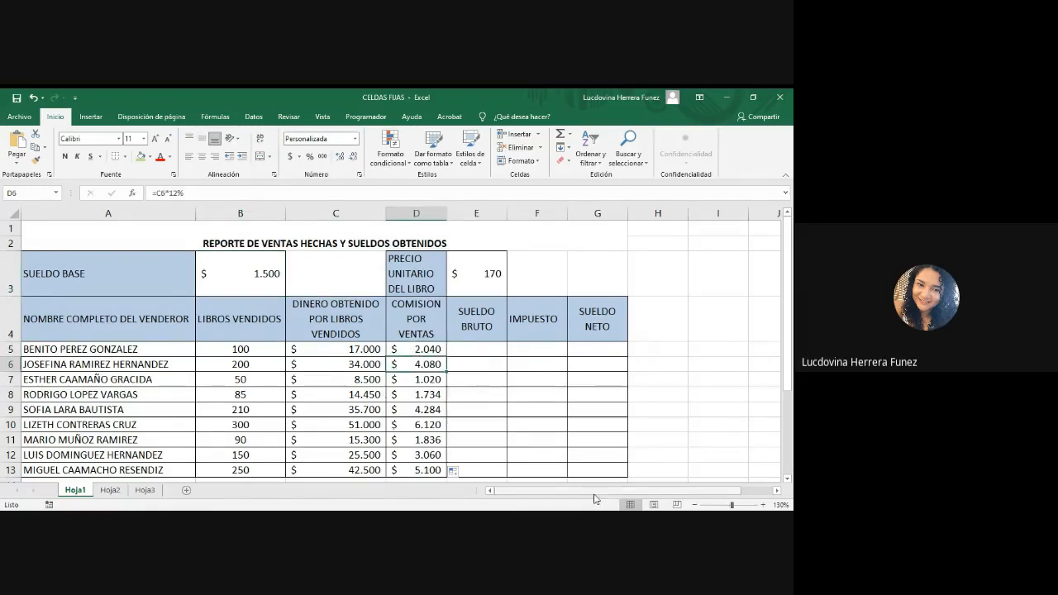
left_click(91, 352)
left_click(116, 364)
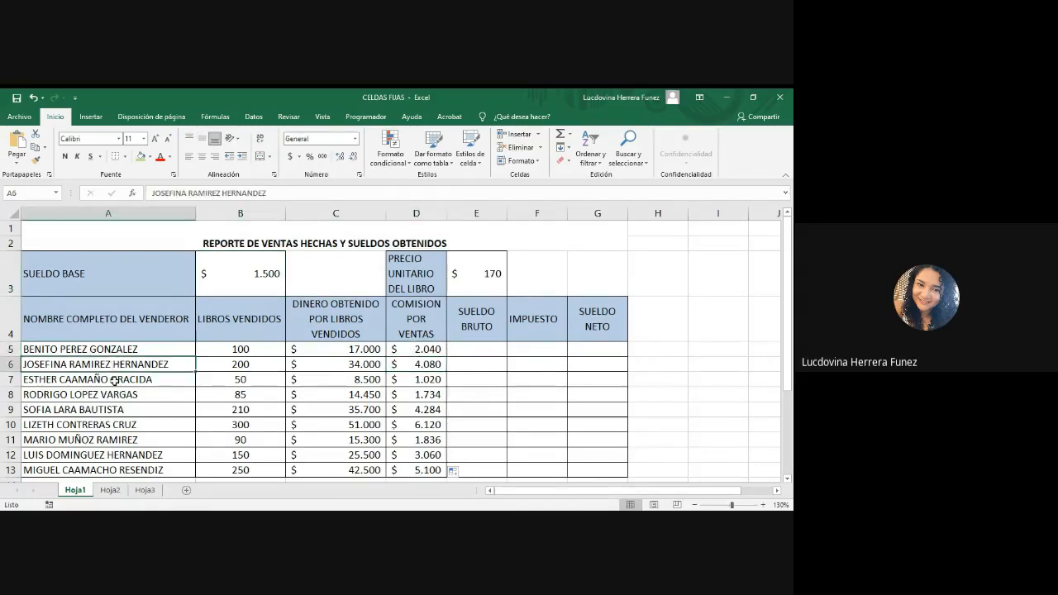
left_click(114, 382)
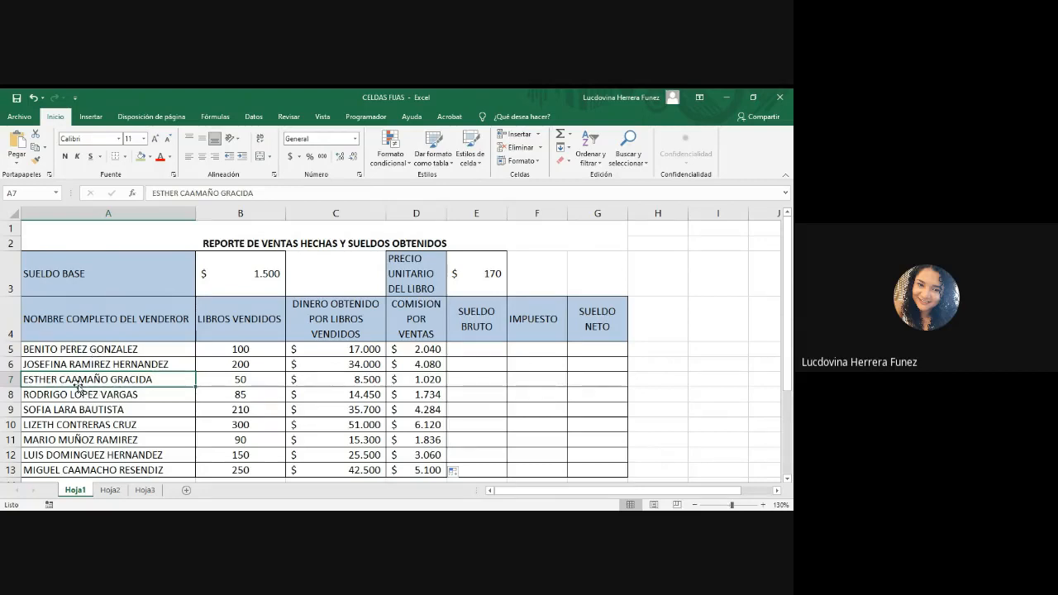
left_click(413, 350)
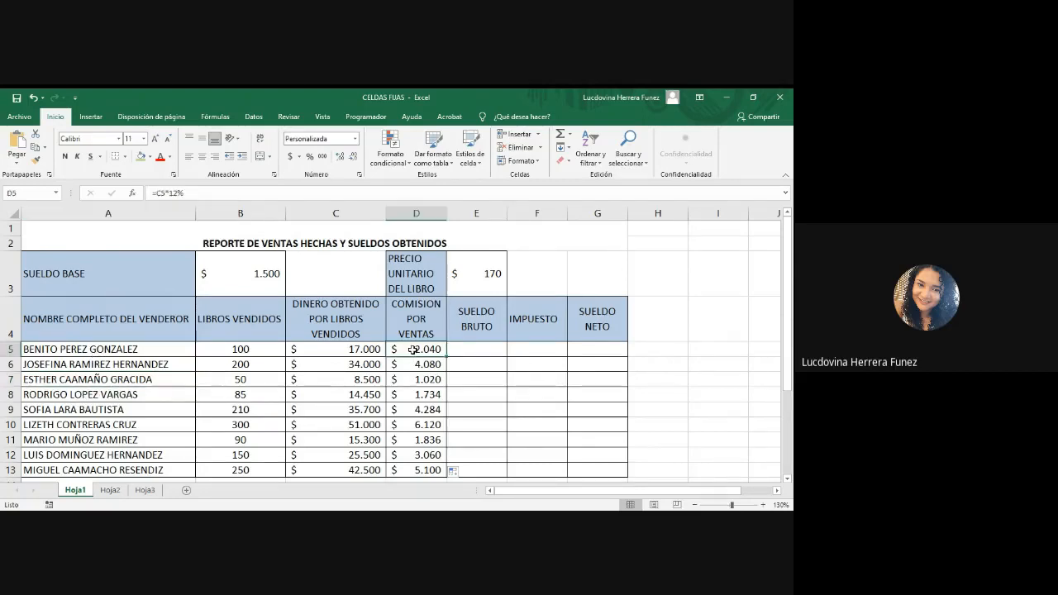
Step: Enter the gross salary formula =$B$3+D5 in E5, with B3 as an absolute reference, and fill it down to E13
left_click(464, 353)
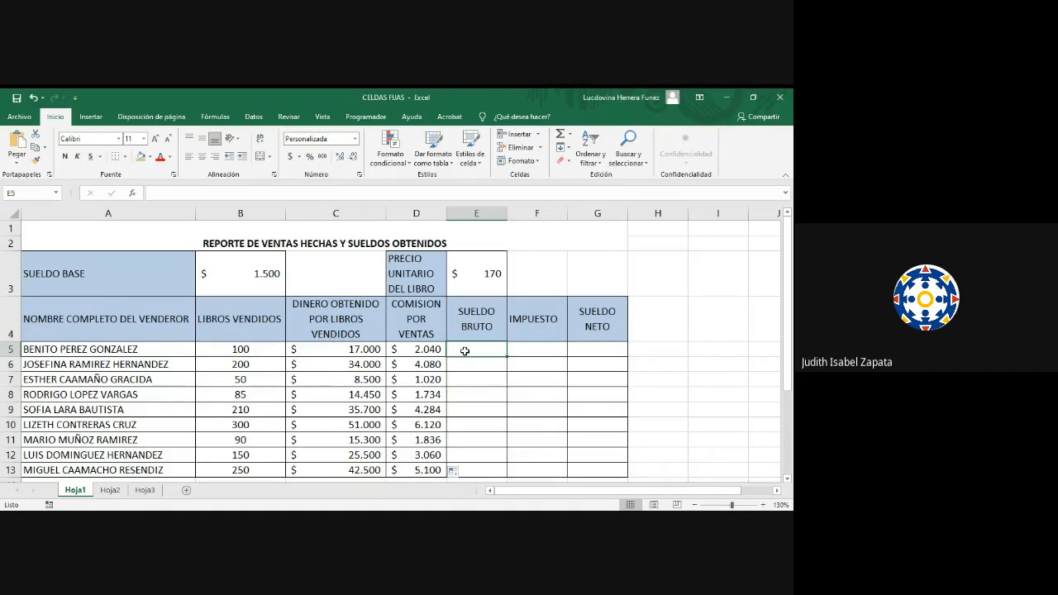
type("=")
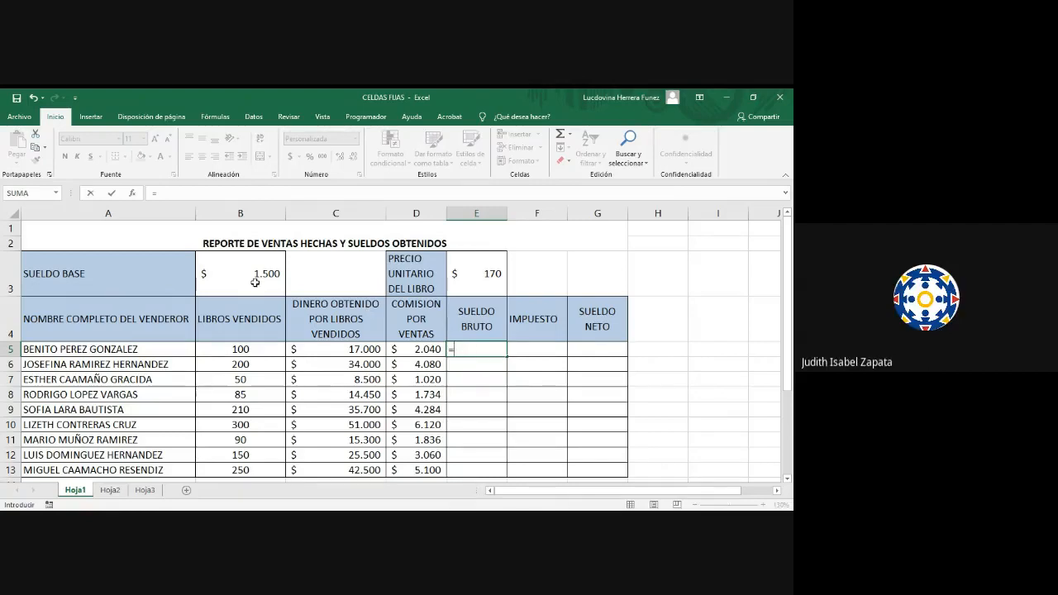
left_click(251, 284)
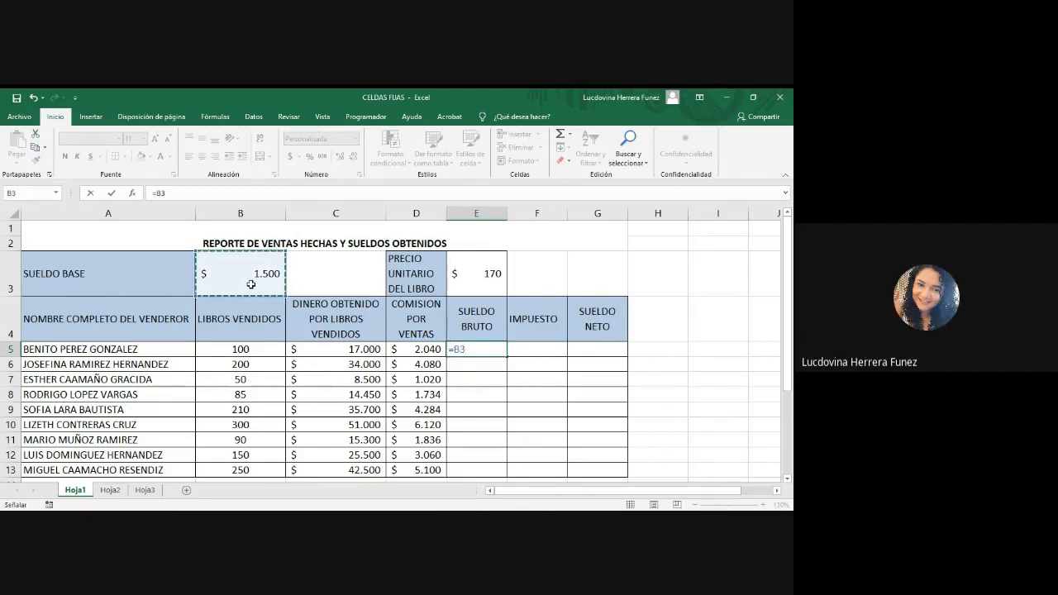
key("F4")
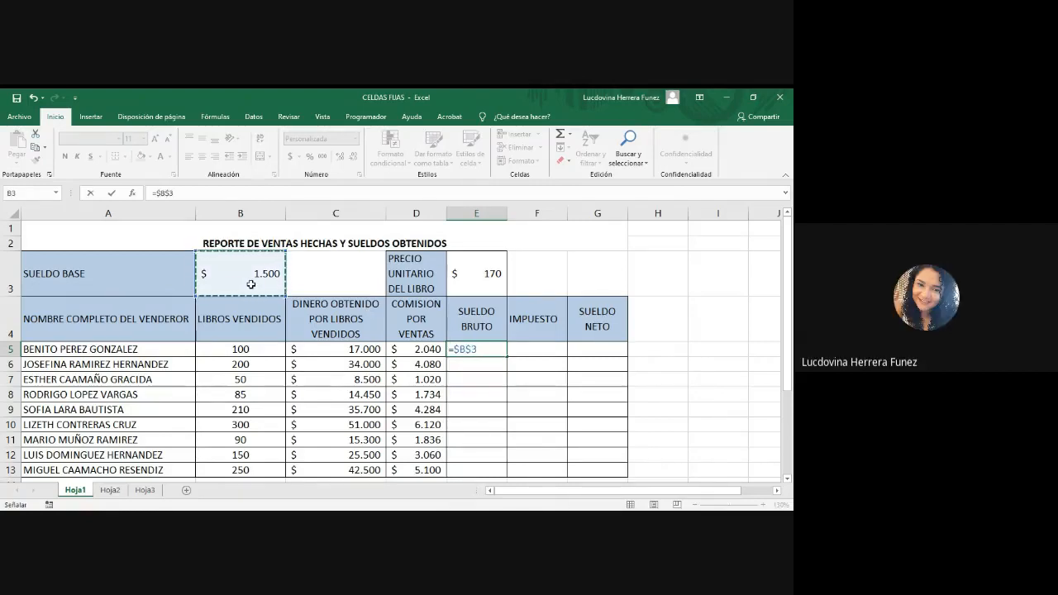
type("+")
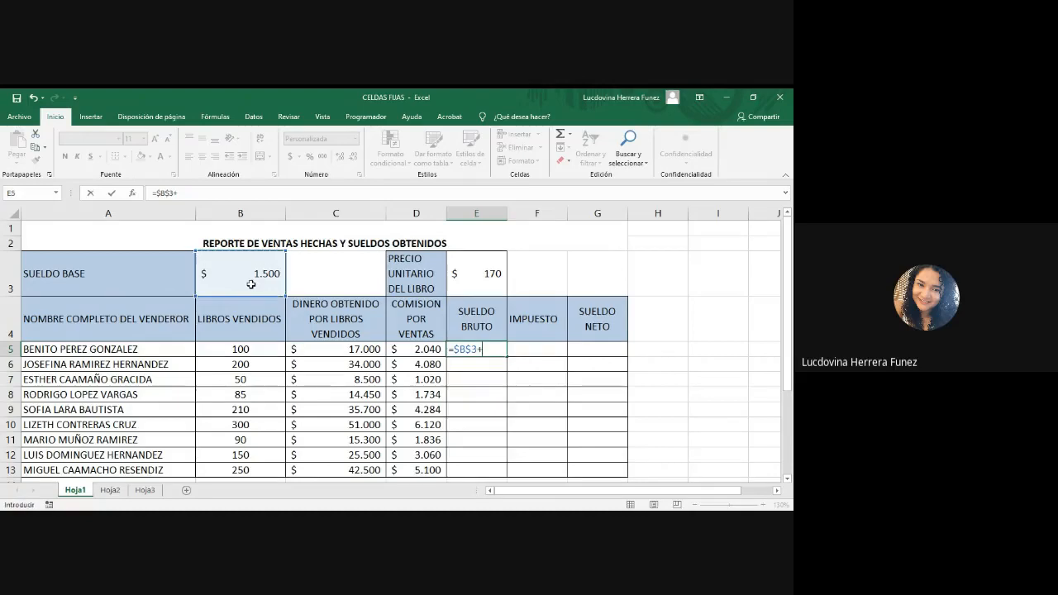
left_click(414, 350)
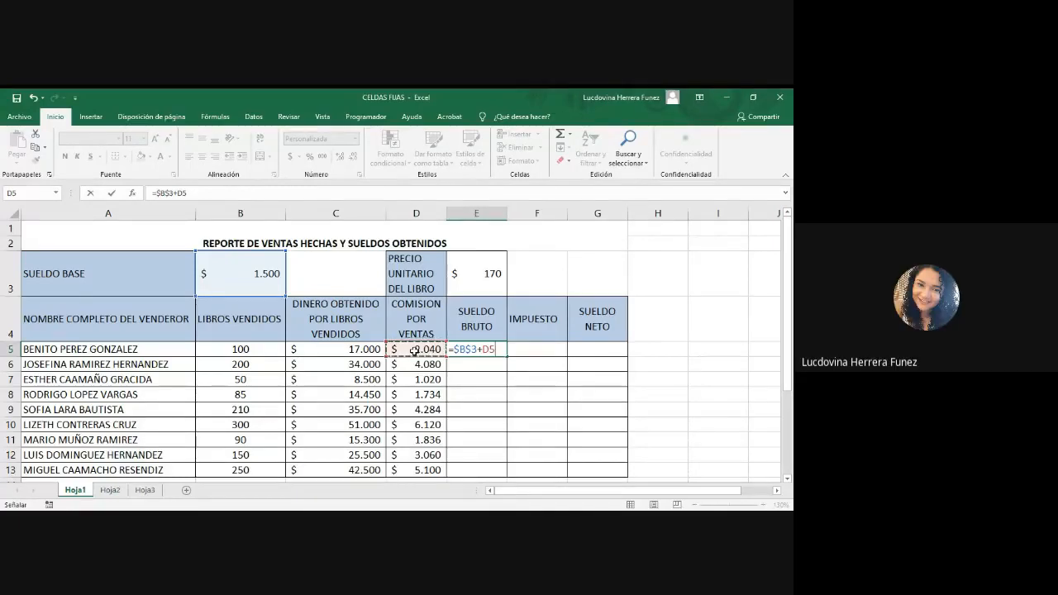
key("Return")
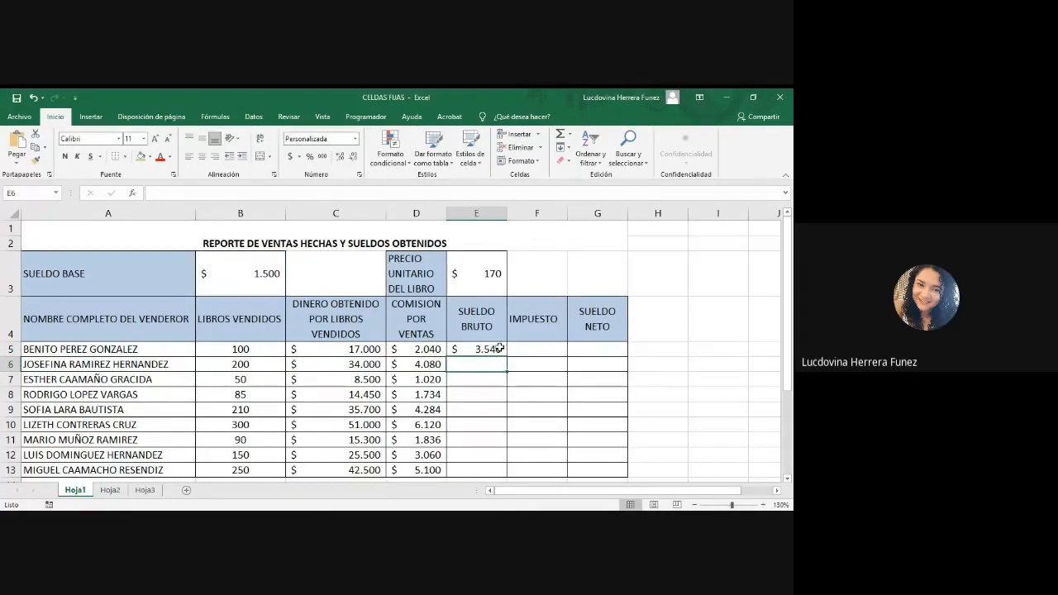
left_click(500, 349)
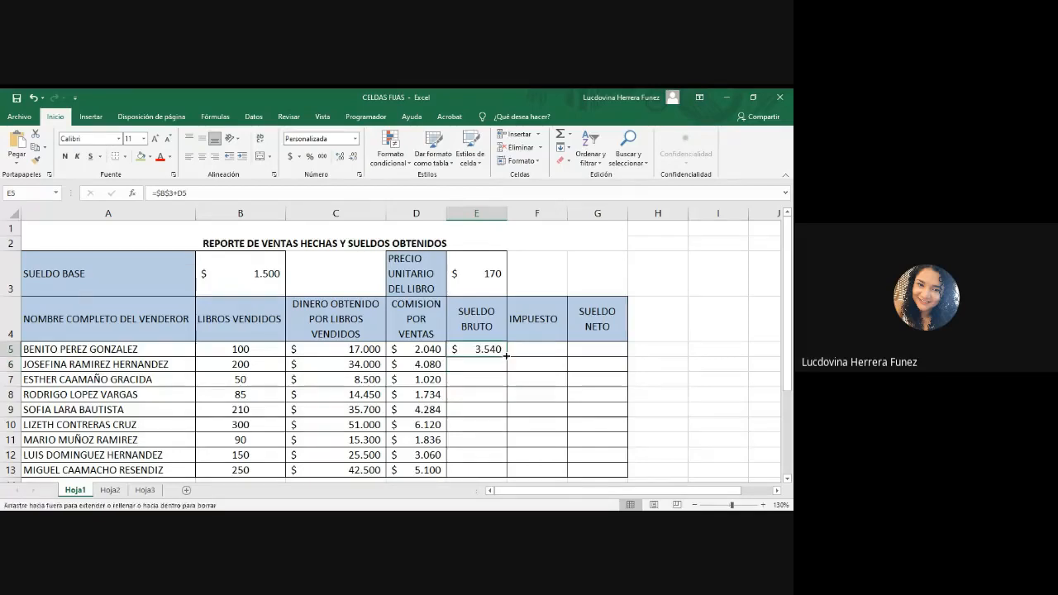
double_click(505, 353)
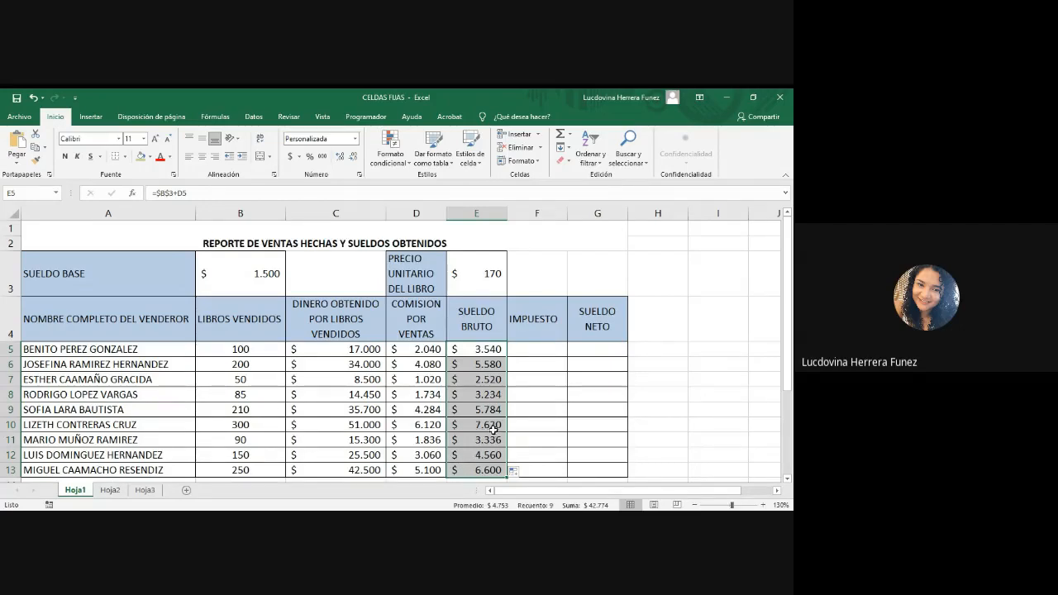
Step: Select F5, the first seller's tax cell
left_click(526, 350)
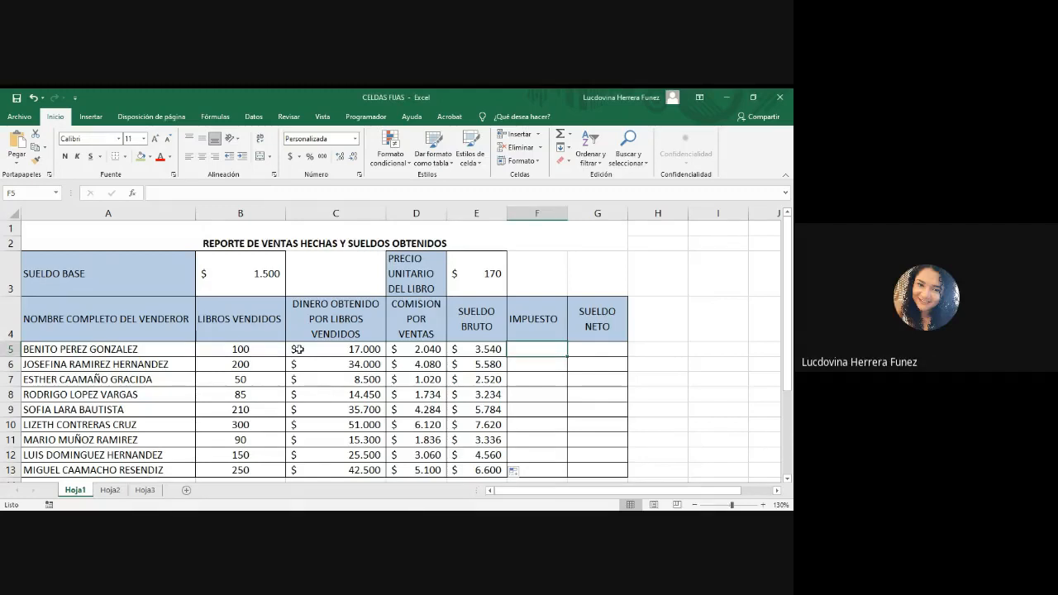
Step: Examine the money-earned formula in C5 and its absolute reference to the book's unit price in E3
double_click(328, 349)
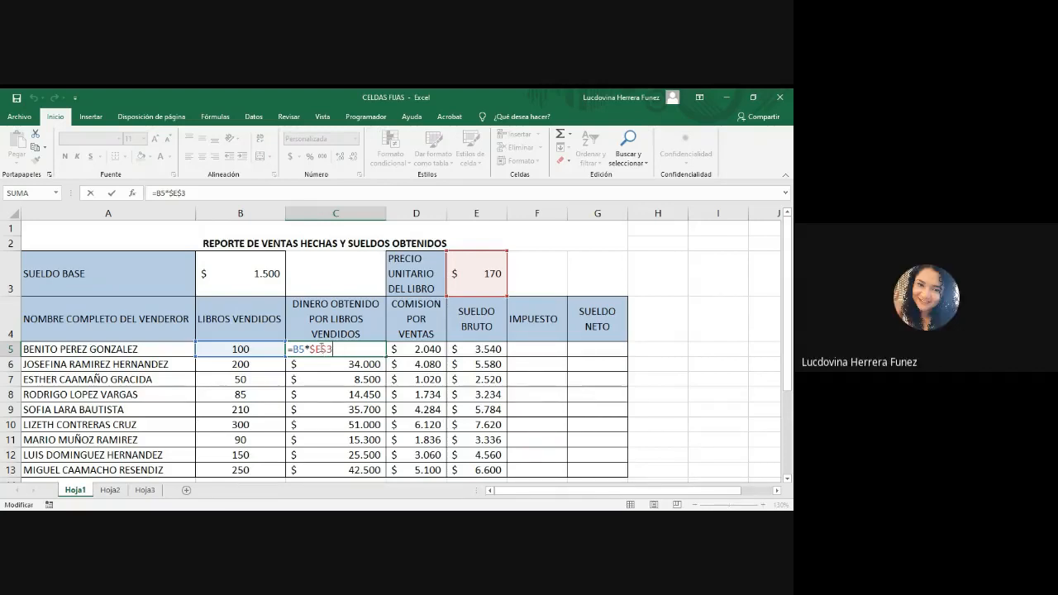
left_click(312, 350)
key("alt+Tab")
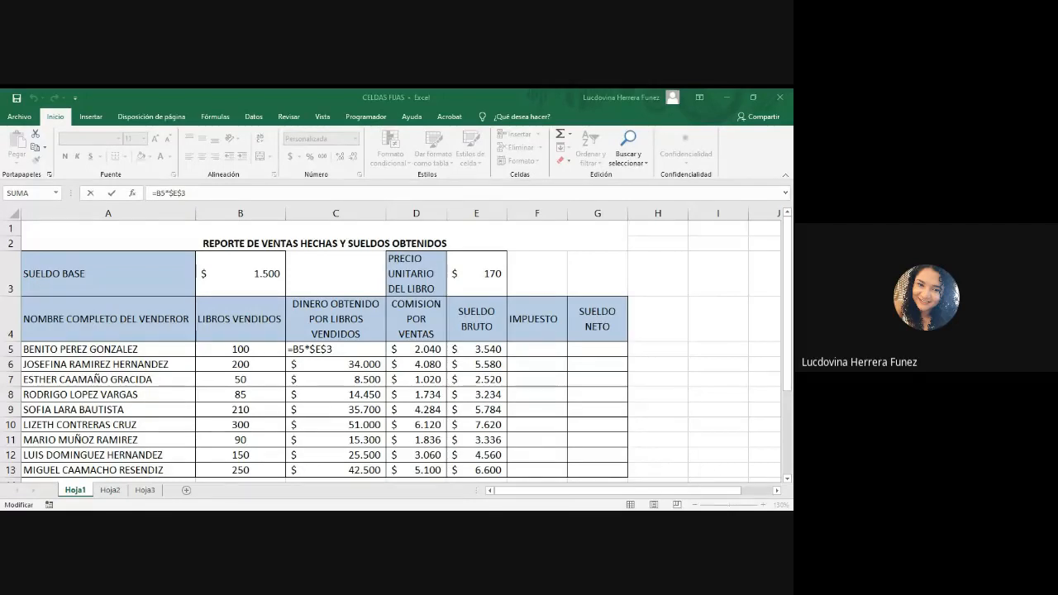
left_click(496, 425)
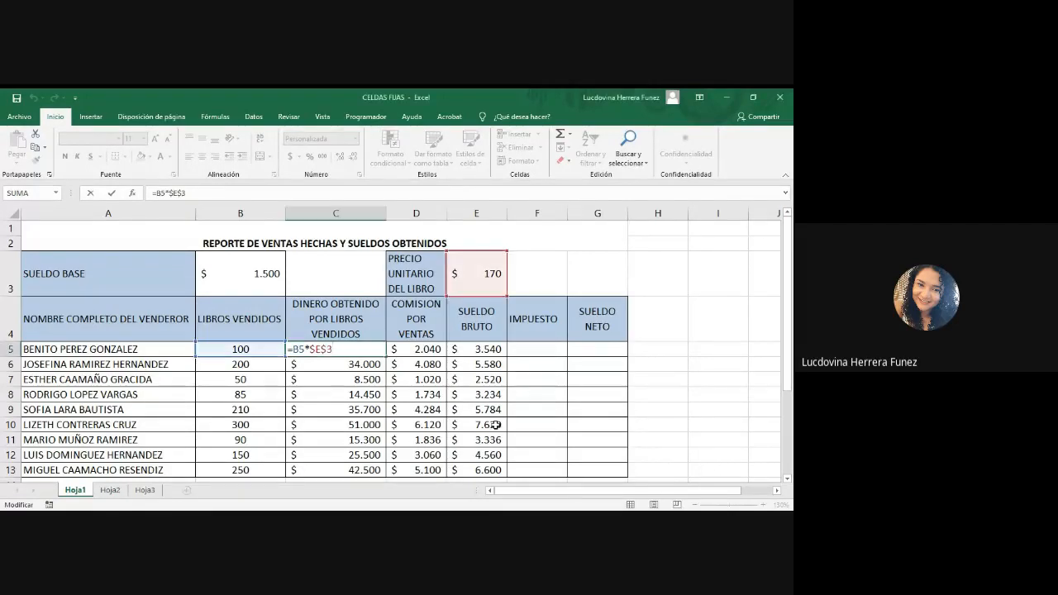
key("Return")
Step: Examine the gross salary formula in E5 and its references to base salary B3 and commission D5
double_click(473, 349)
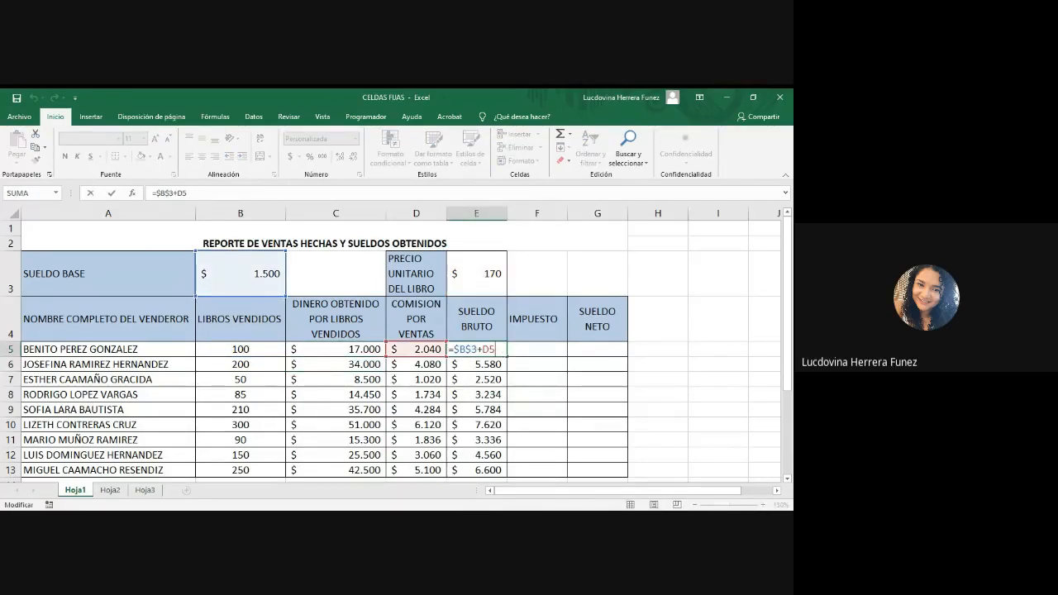
key("alt+Tab")
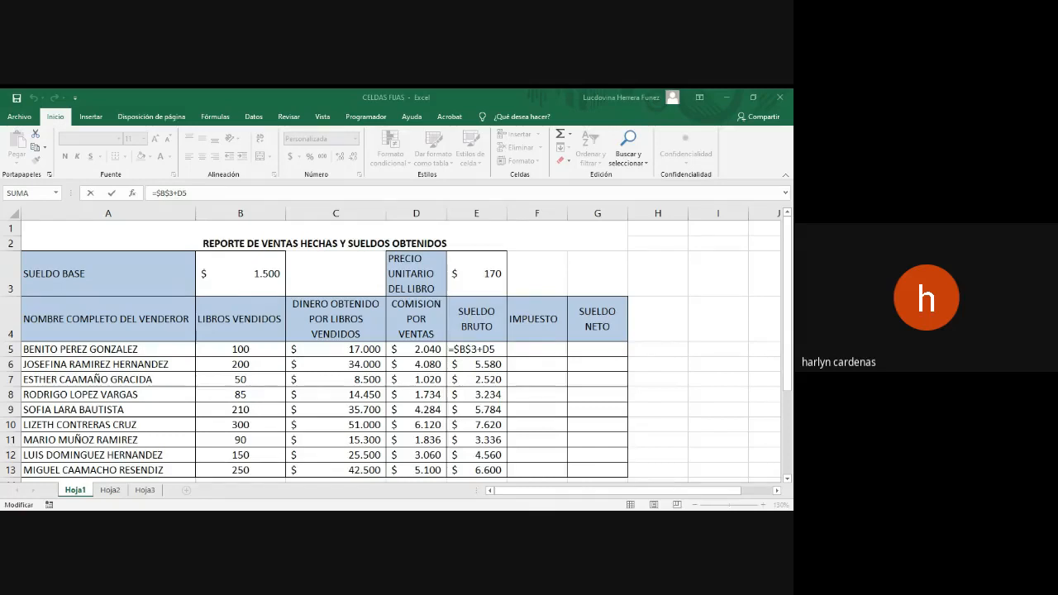
key("alt+Tab")
key("alt+Tab")
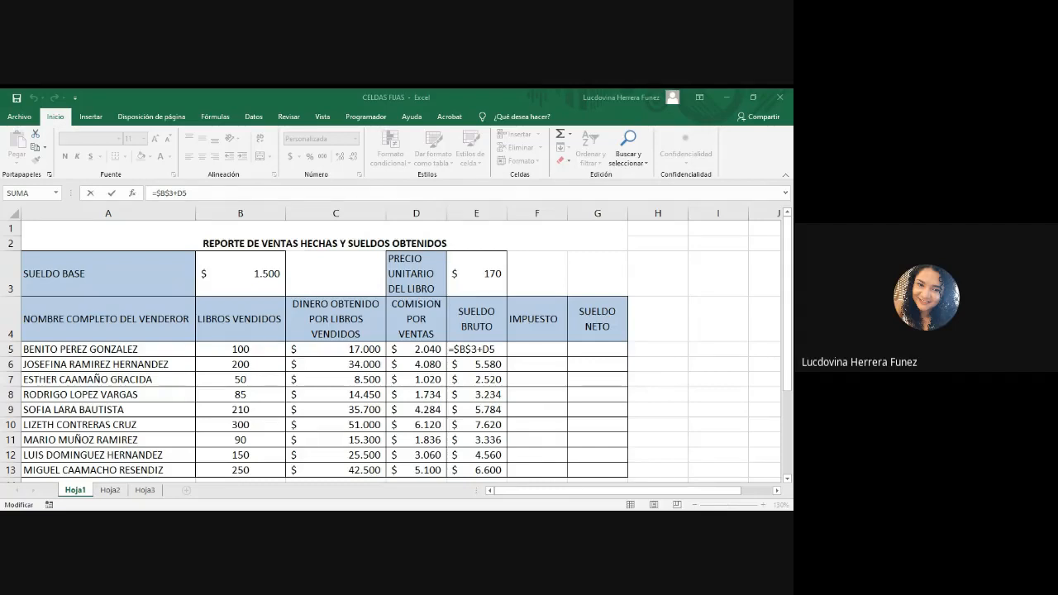
left_click(316, 442)
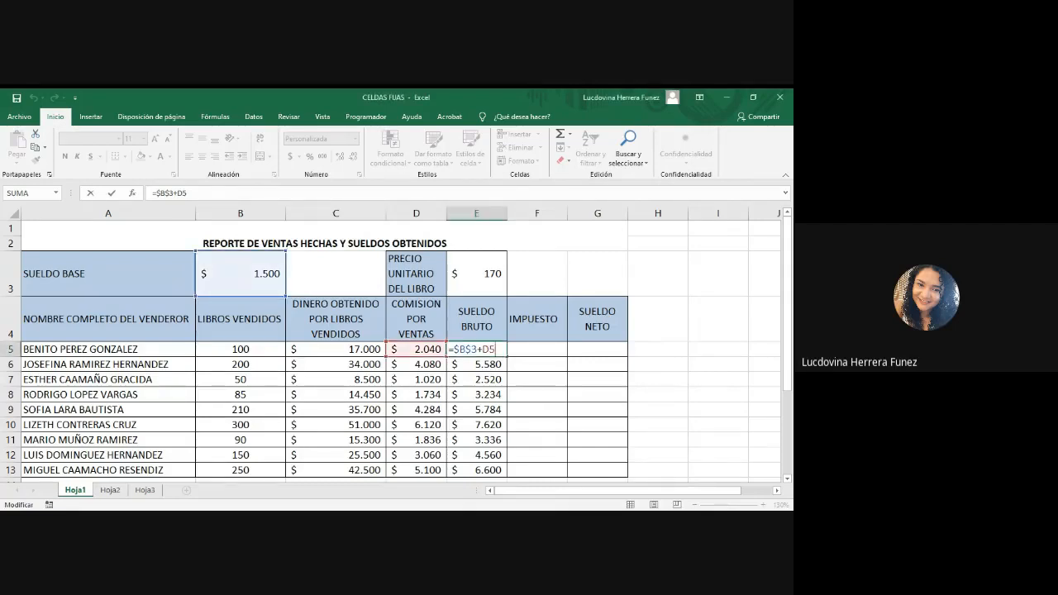
key("alt+Tab")
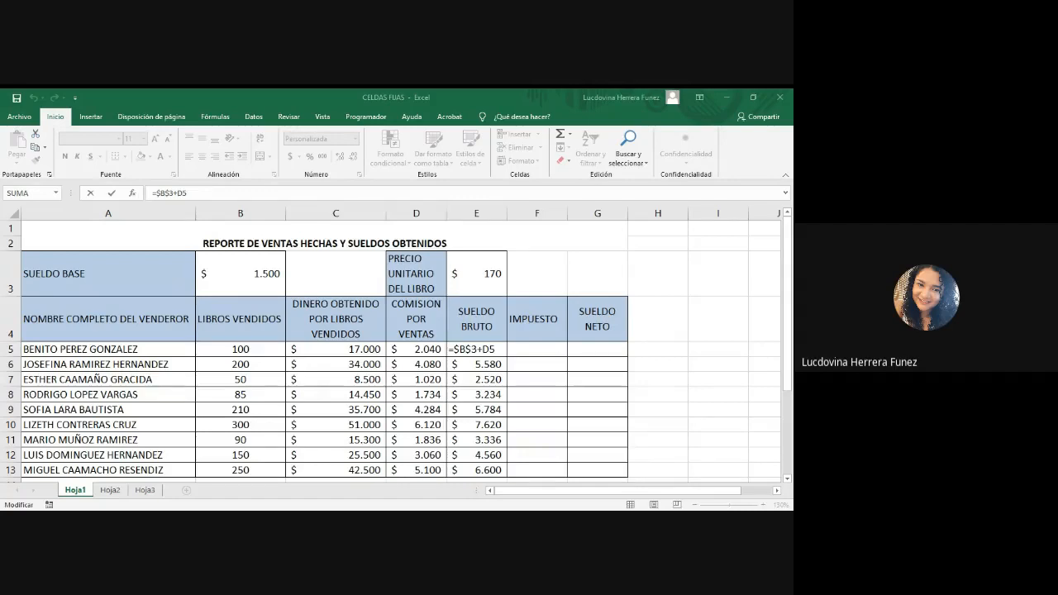
key("alt+Tab")
key("Return")
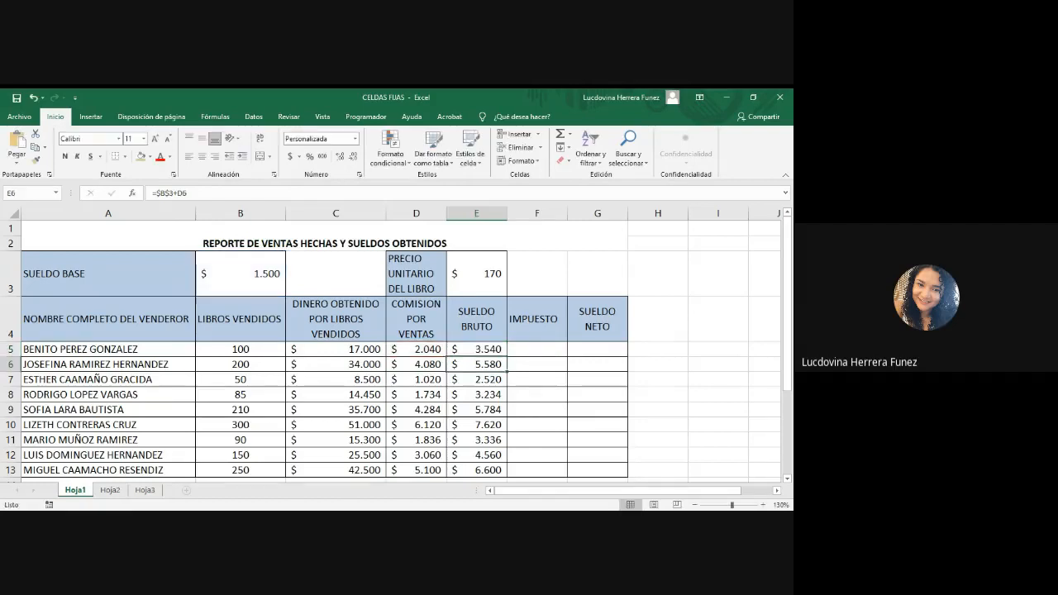
Step: Following the instruction in row 23, enter the tax formula =E5*2,5% in F5 and fill it down to F13
scroll(166, 403, "down", 5)
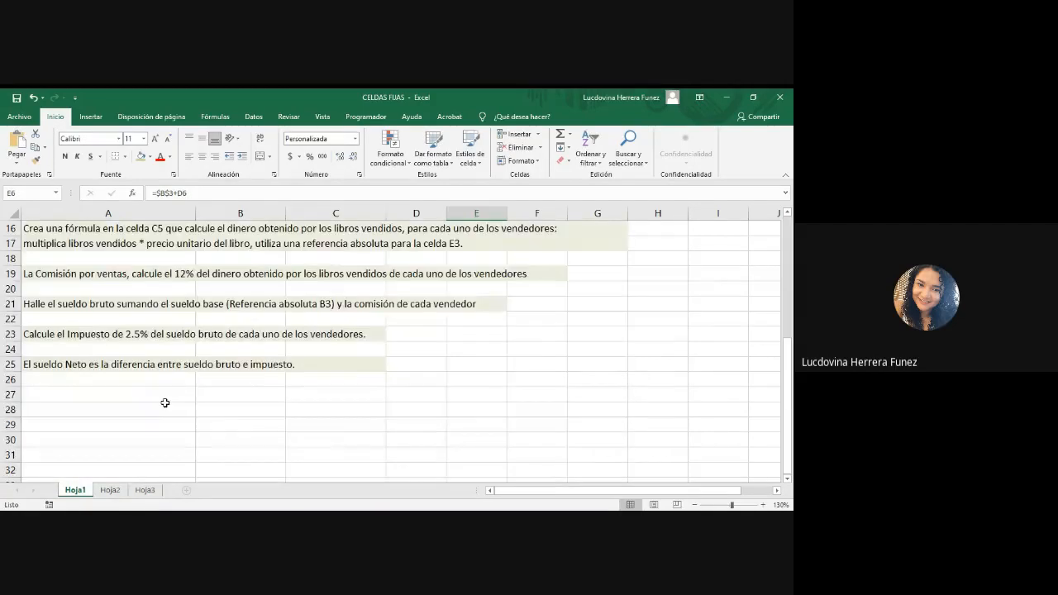
scroll(166, 403, "up", 2)
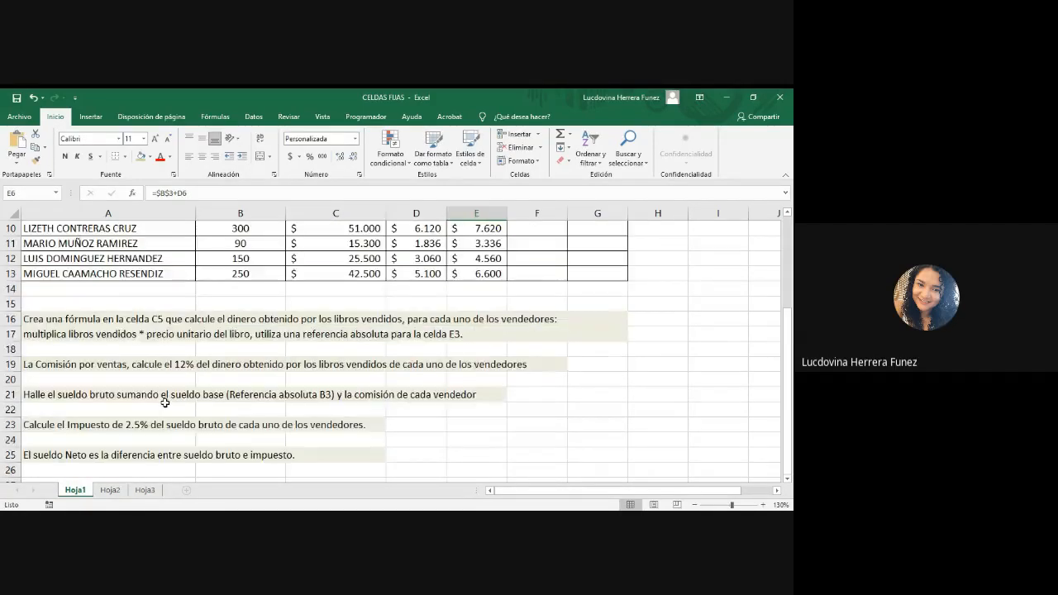
left_click(42, 425)
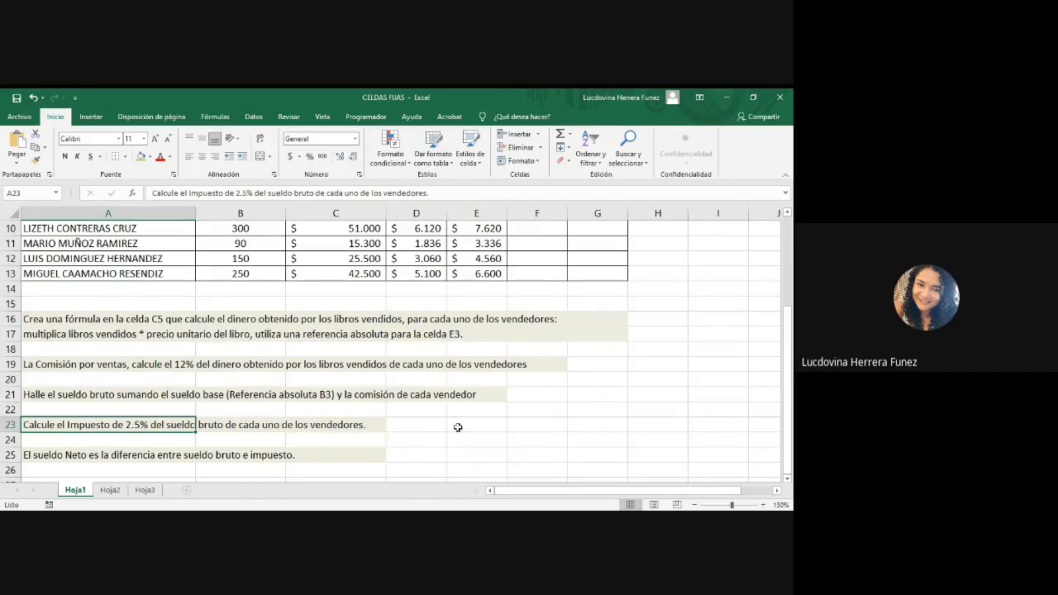
scroll(458, 427, "up", 3)
left_click(534, 349)
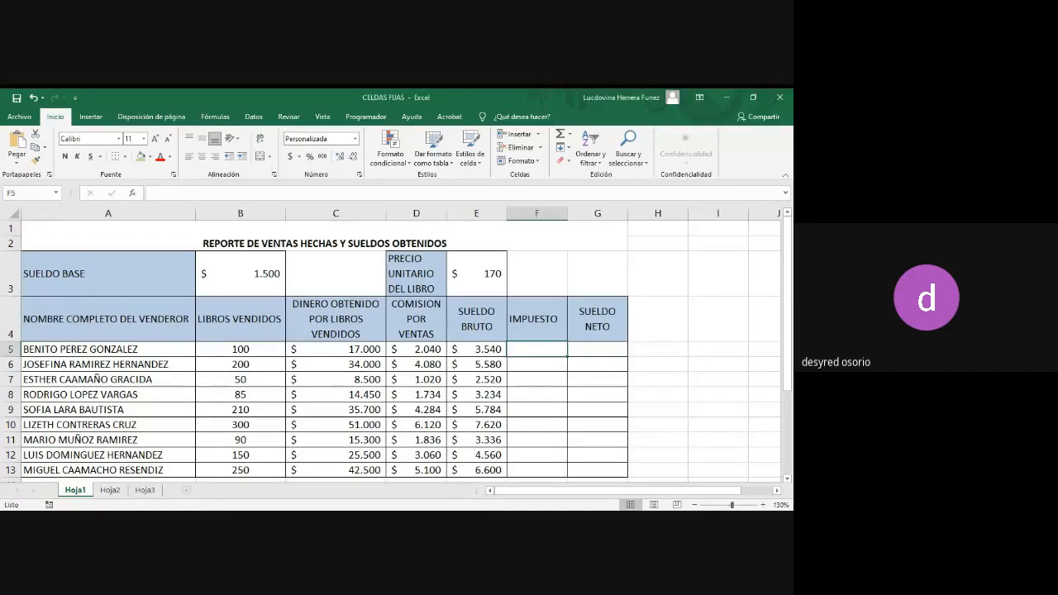
type("=")
left_click(491, 348)
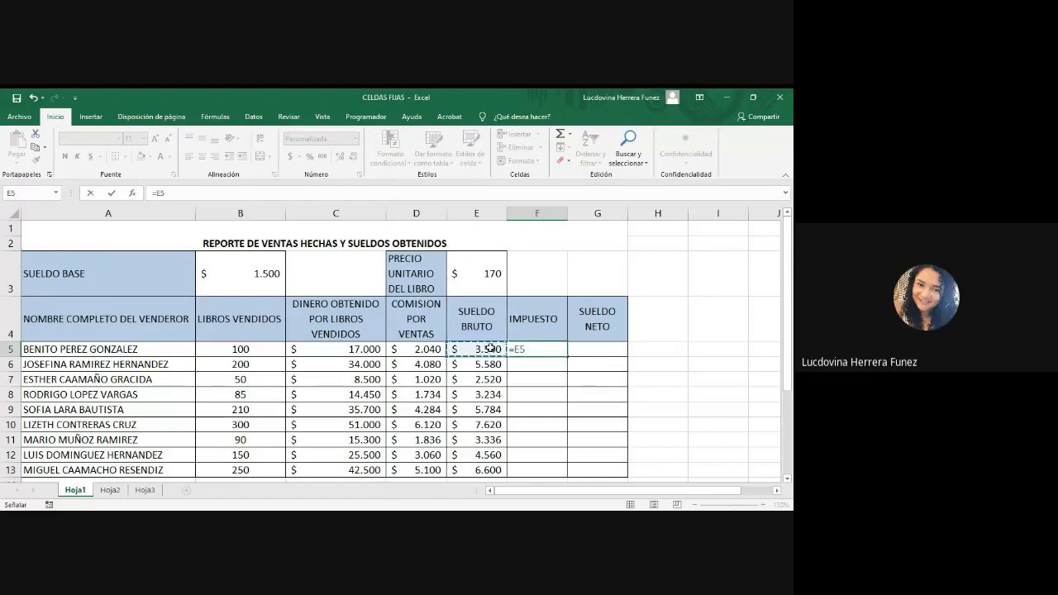
type("*2")
type(",5%")
key("Return")
left_click(525, 351)
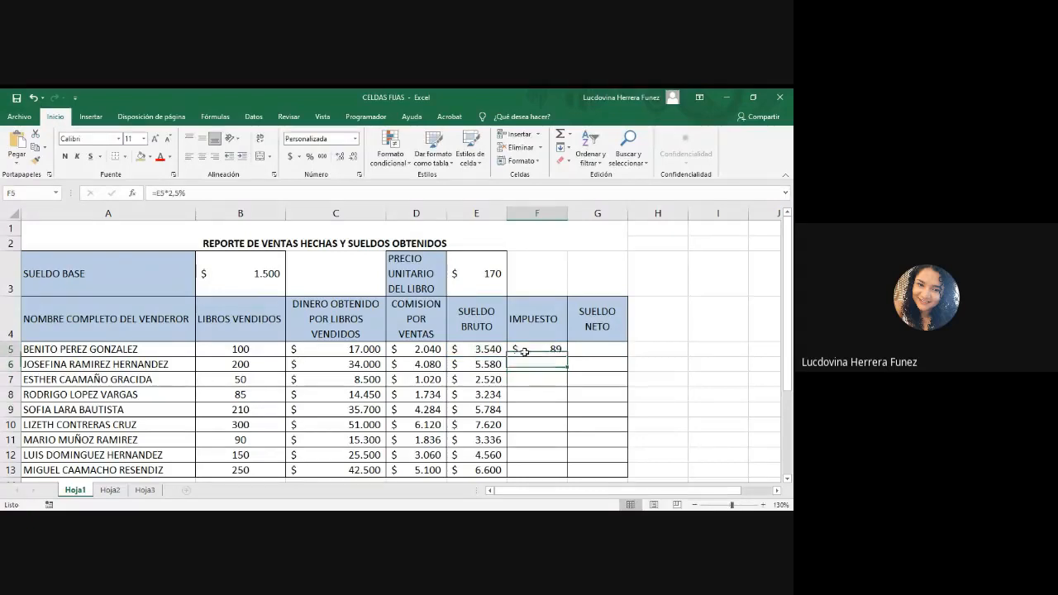
double_click(568, 358)
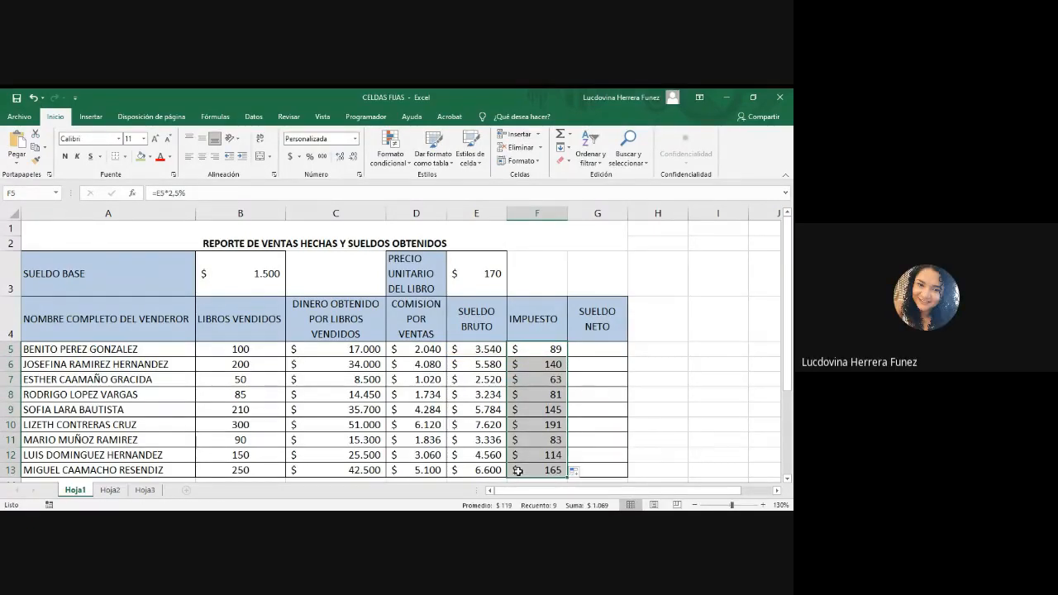
Step: Select G5, the first seller's net salary cell, and read the net salary instruction in row 25
left_click(588, 348)
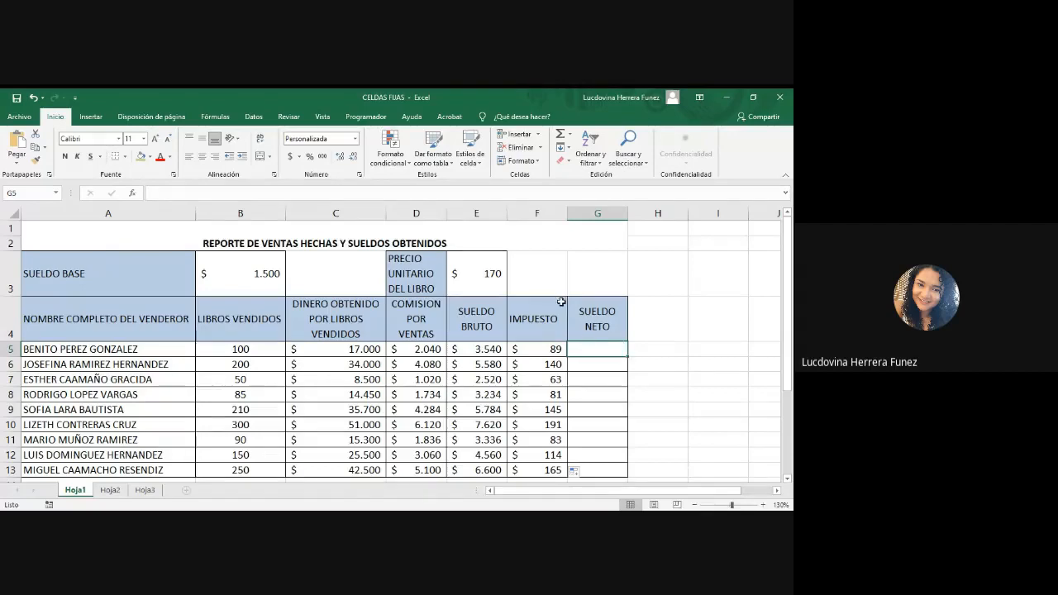
key("alt+Tab")
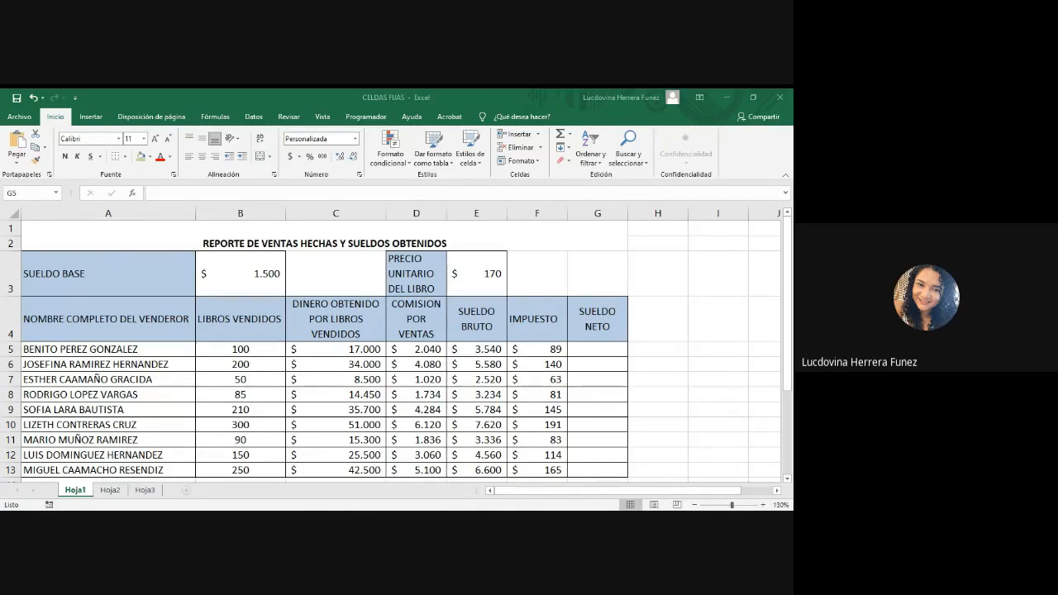
key("alt+Tab")
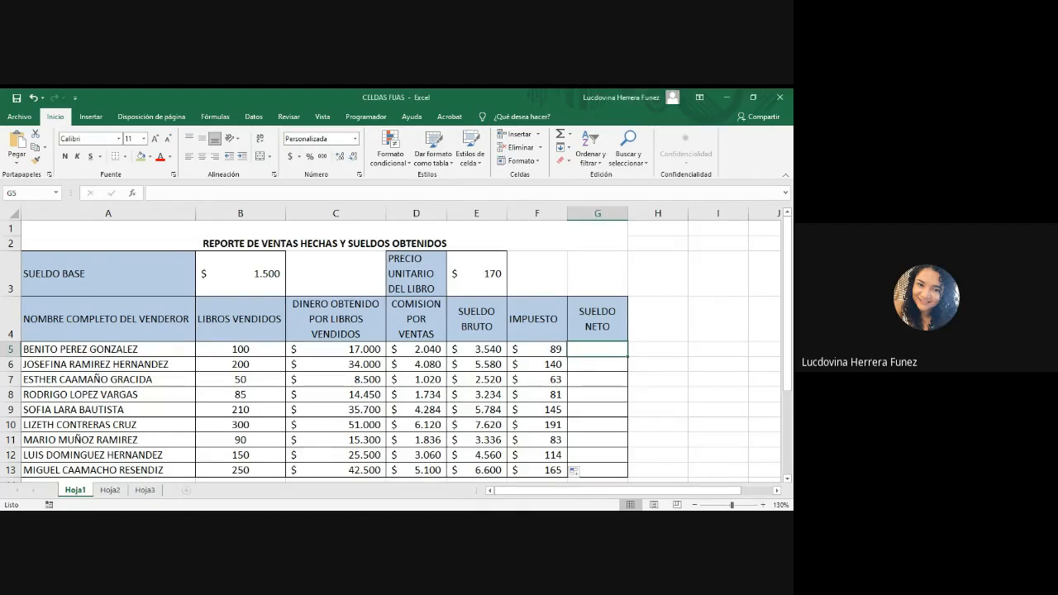
key("alt+Tab")
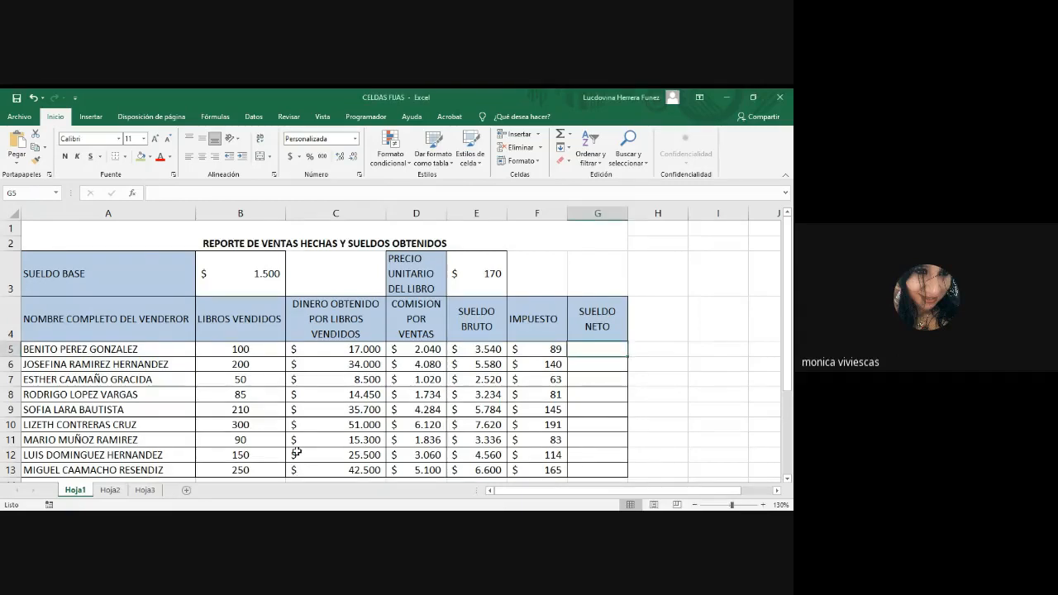
scroll(296, 447, "down", 5)
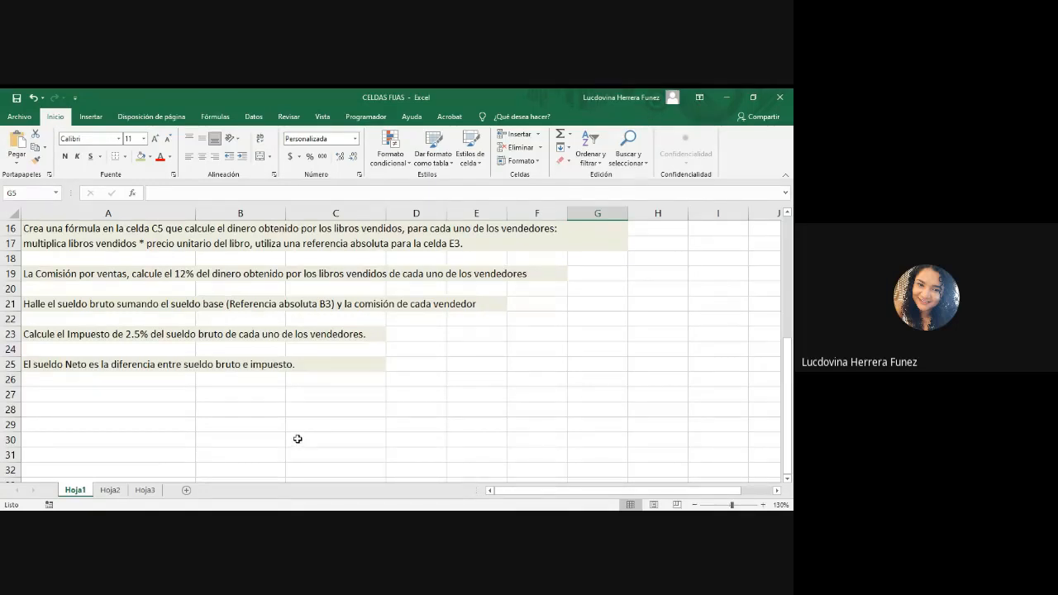
scroll(297, 439, "up", 5)
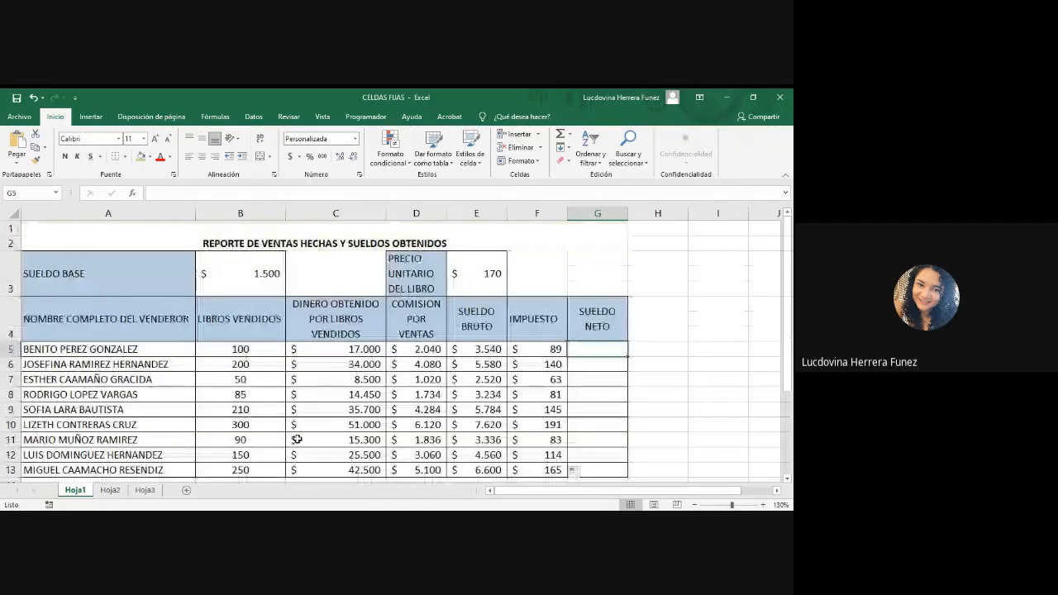
scroll(298, 439, "down", 2)
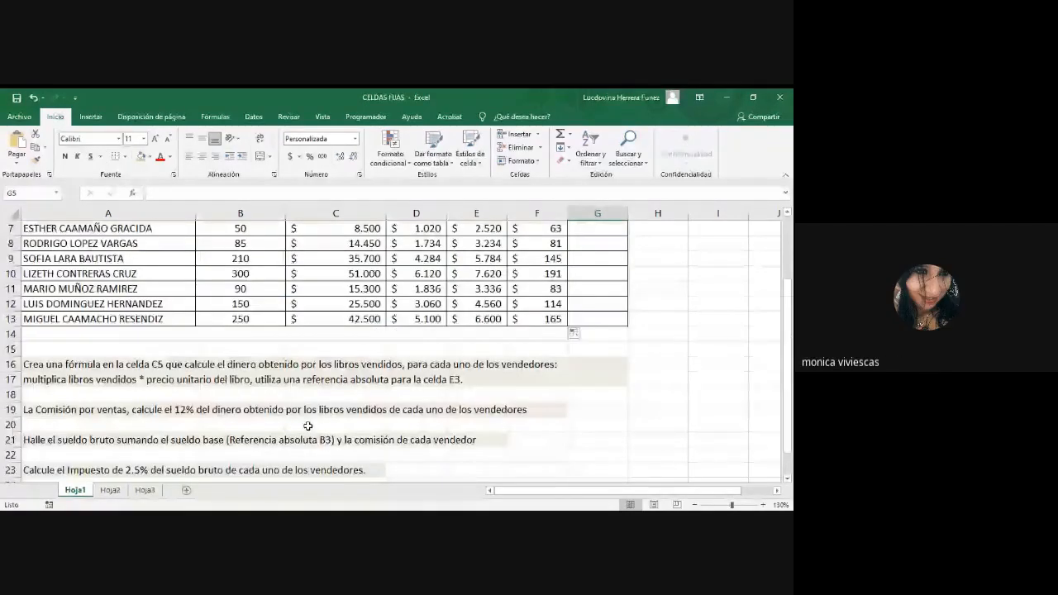
scroll(307, 425, "up", 2)
left_click_drag(790, 374, 789, 380)
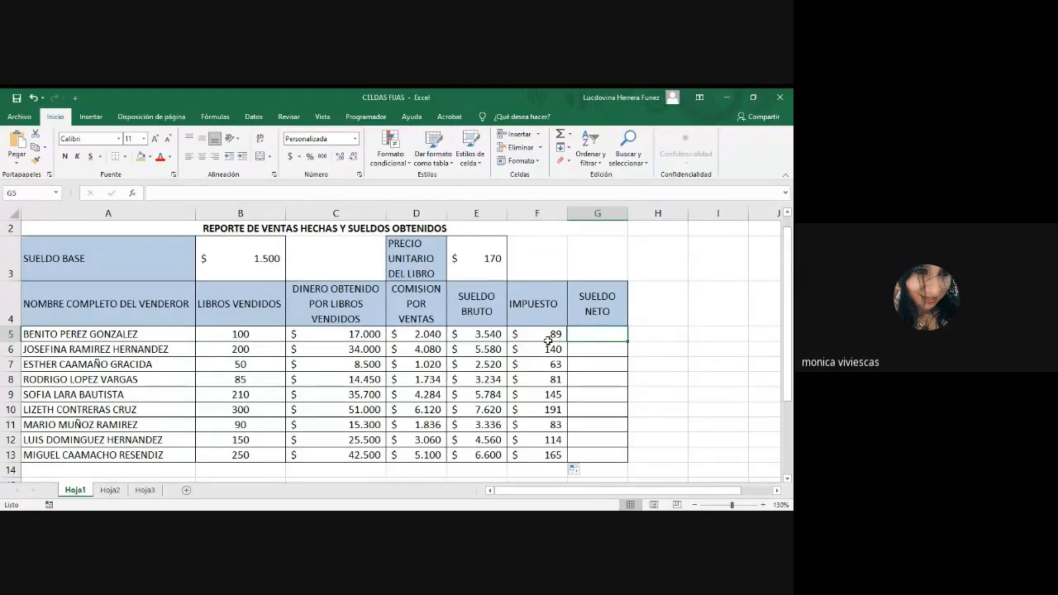
Step: Enter the net salary formula =E5-F5 in G5 and fill it down to G13
double_click(595, 333)
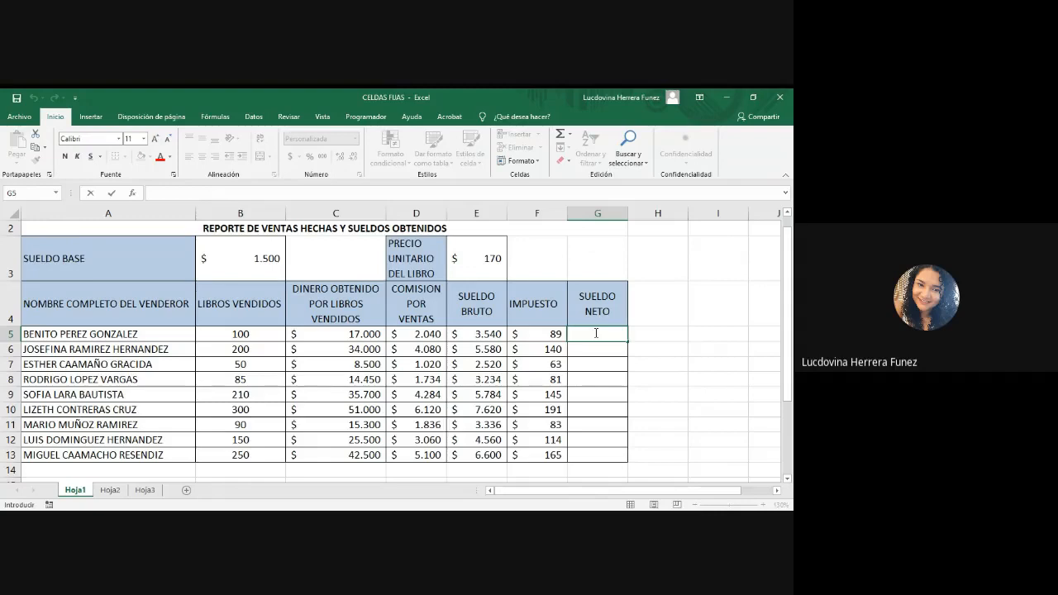
type("=")
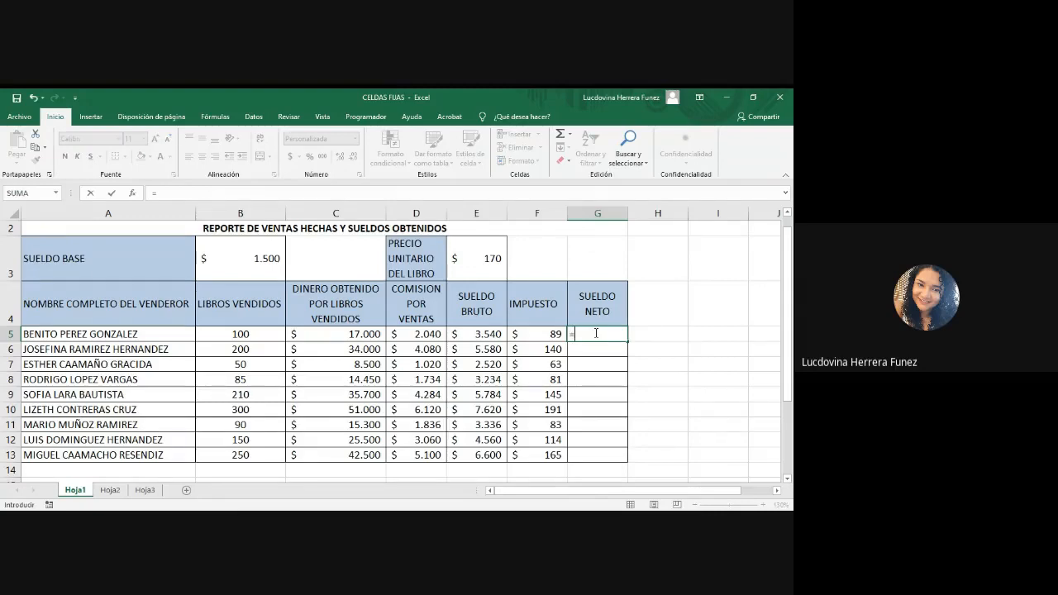
left_click(484, 336)
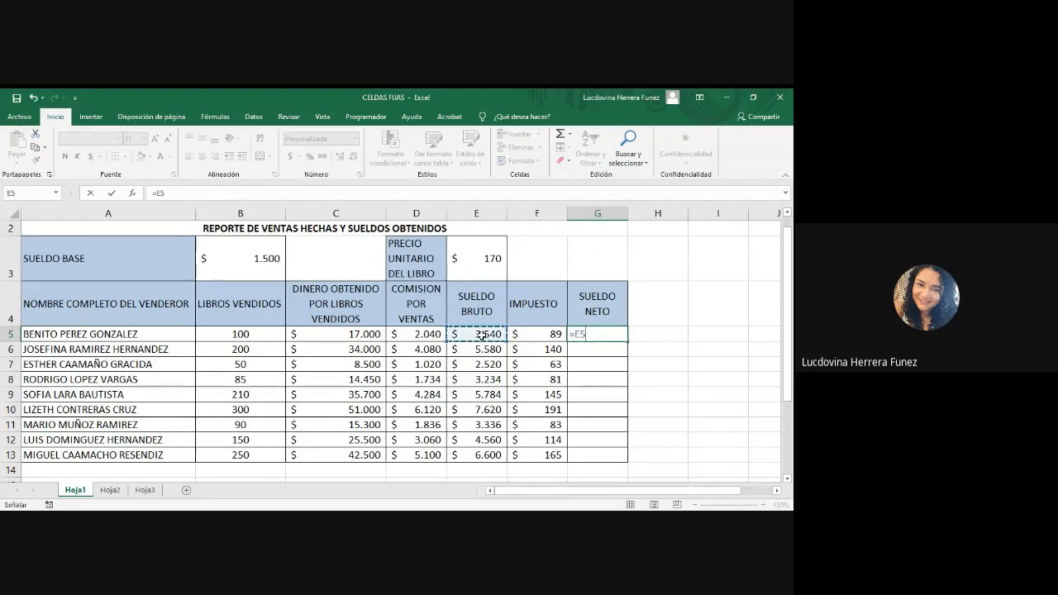
type("-")
left_click(530, 334)
key("Return")
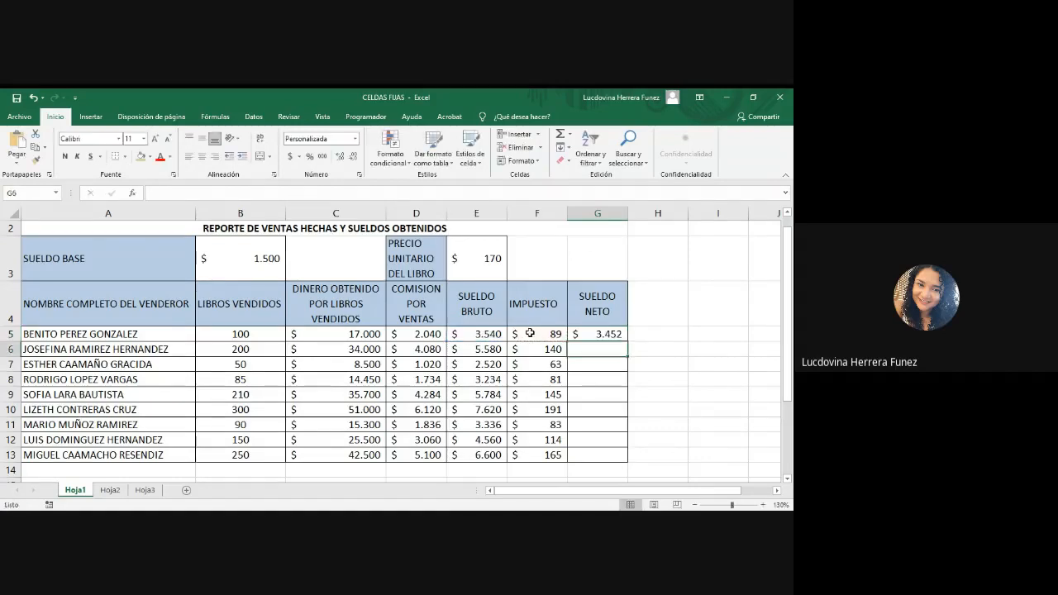
left_click(602, 334)
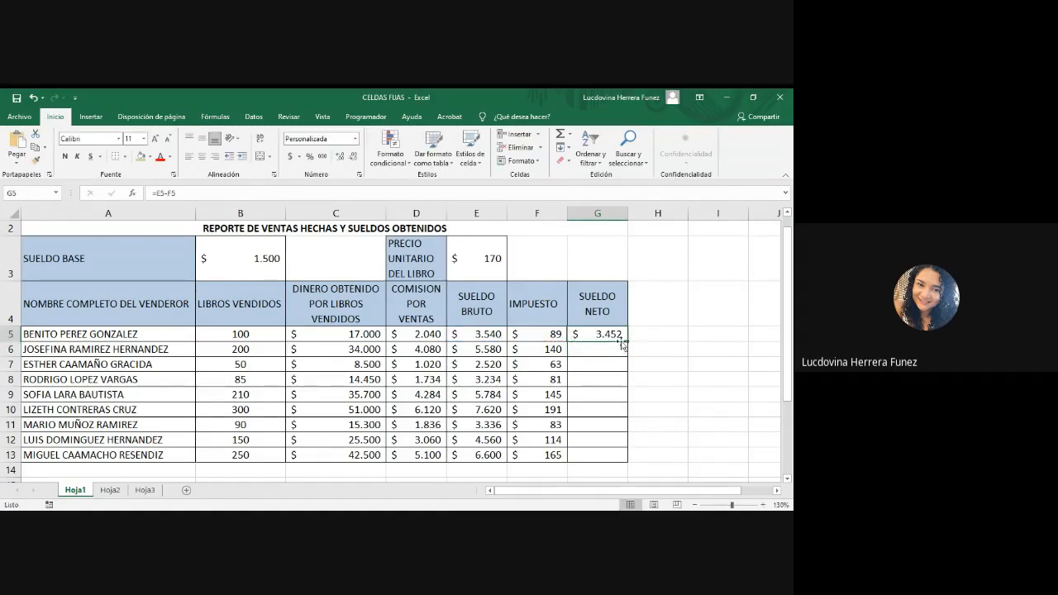
left_click_drag(627, 341, 627, 460)
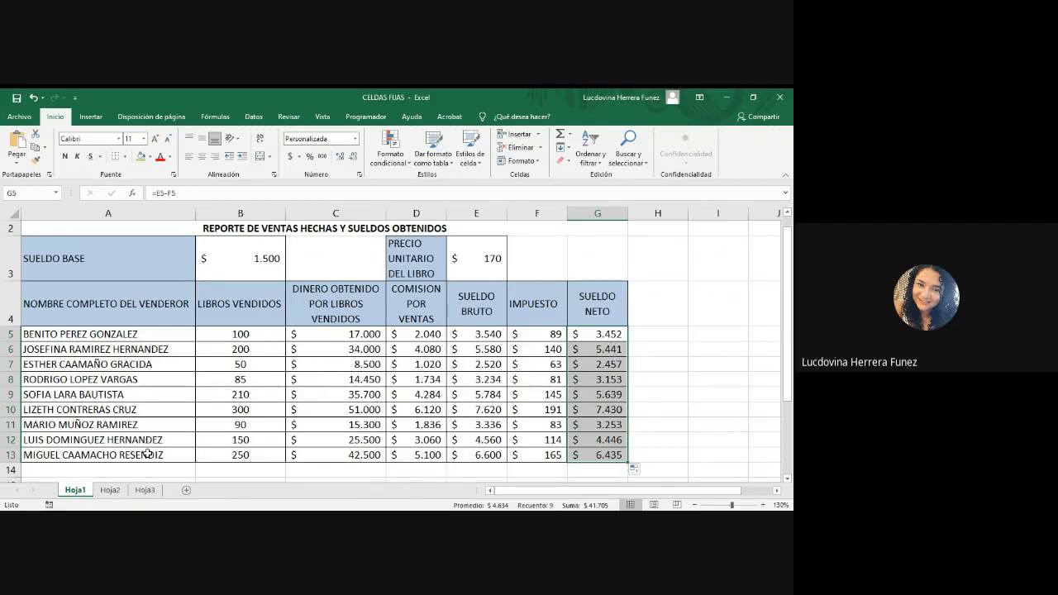
key("alt+Tab")
key("alt+Tab")
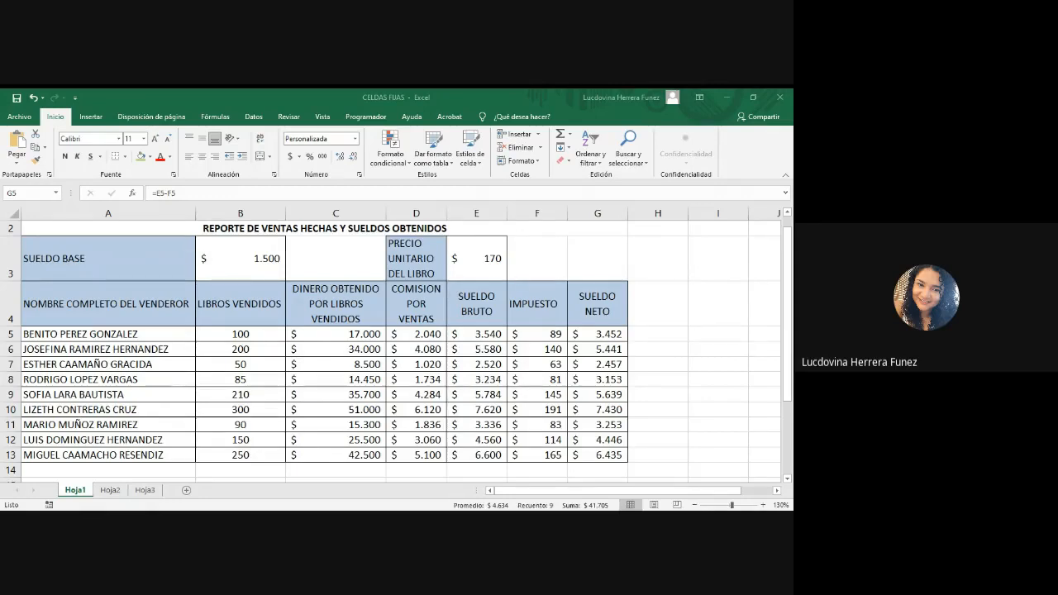
key("alt+Tab")
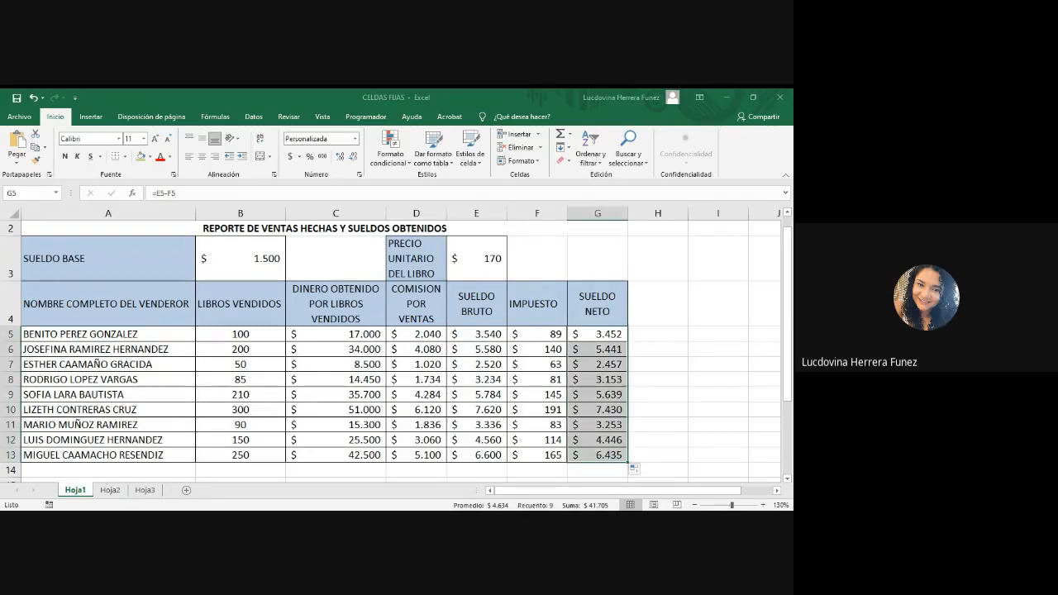
left_click(598, 334)
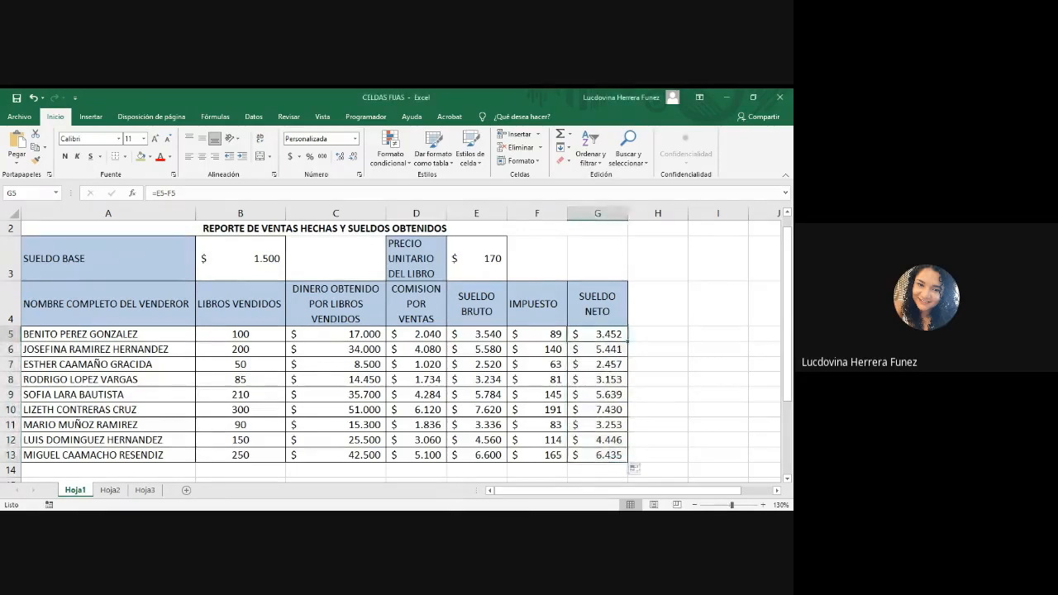
key("alt+Tab")
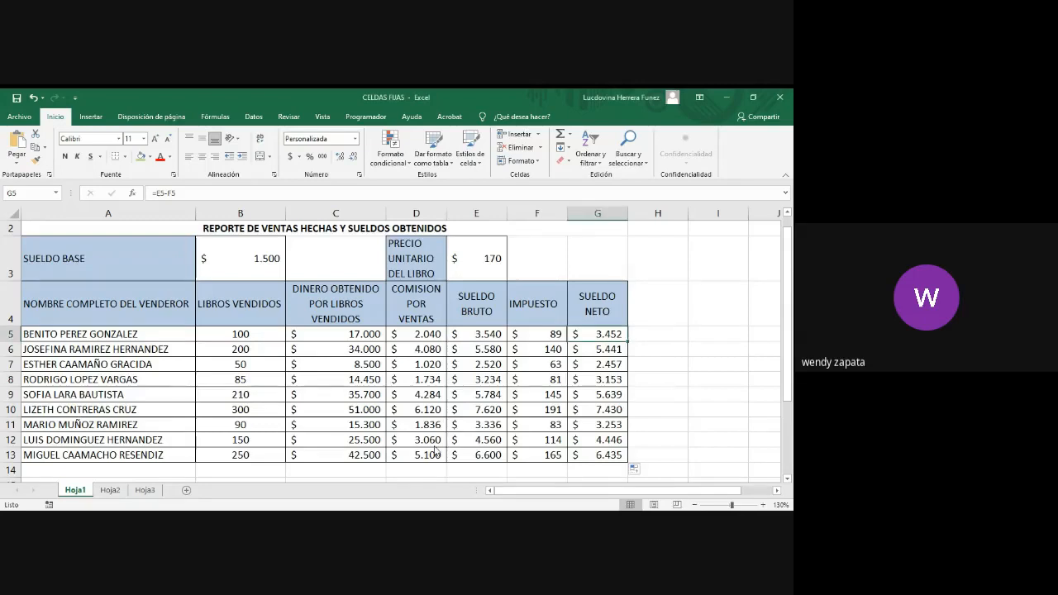
Step: Examine the gross salary formula in E5, checking its fixed reference to B3 and relative reference to D5, and leave the cell
left_click(473, 336)
double_click(473, 336)
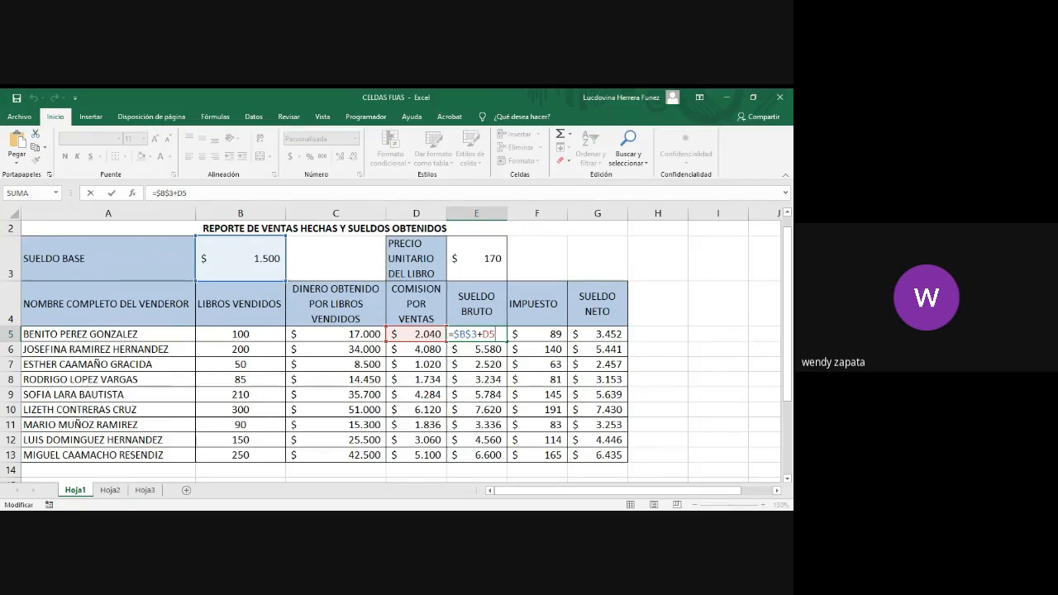
key("alt+Tab")
key("alt+Tab")
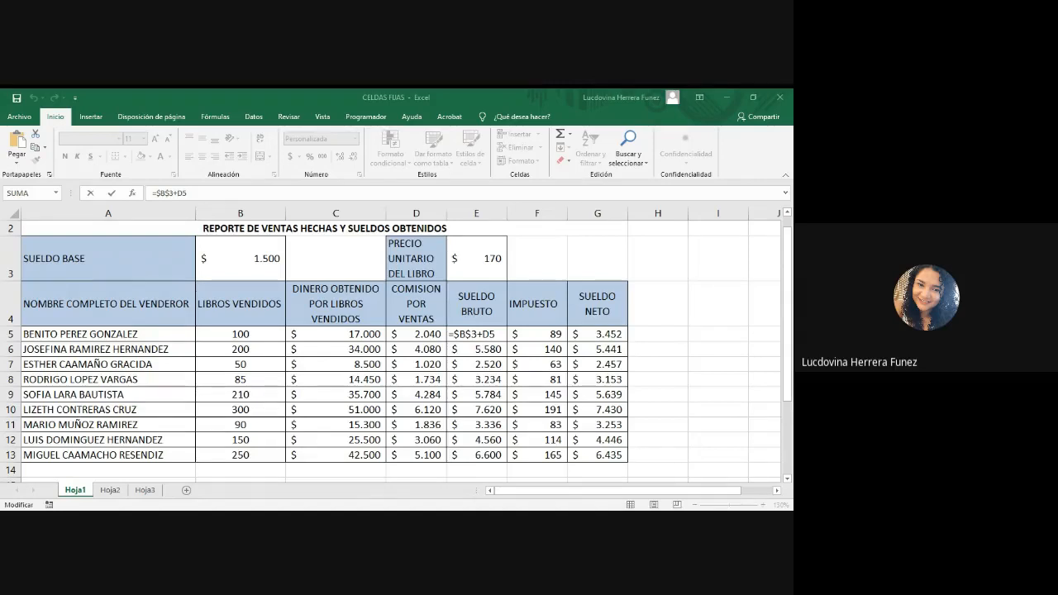
left_click(205, 243)
left_click(680, 307)
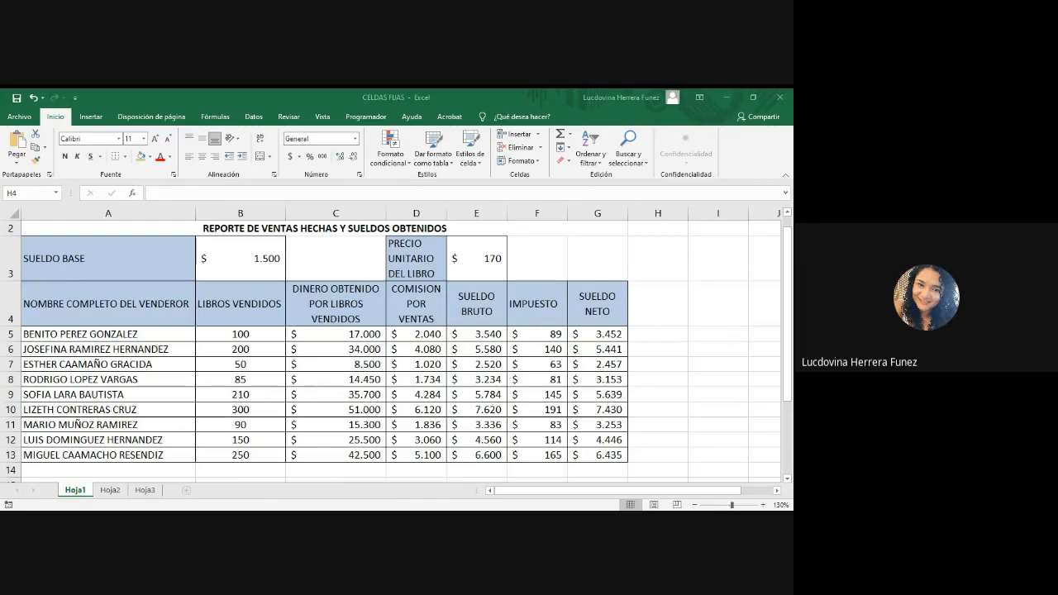
Step: Start closing the workbook and choose to save the changes to CELDAS FIJAS.xlsx
key("alt+F4")
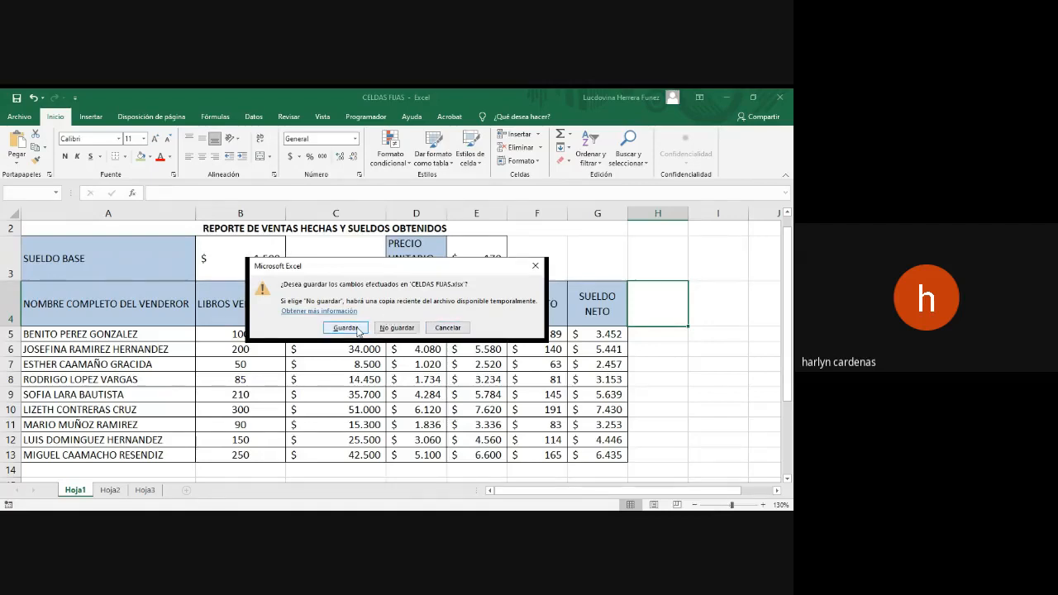
left_click(359, 329)
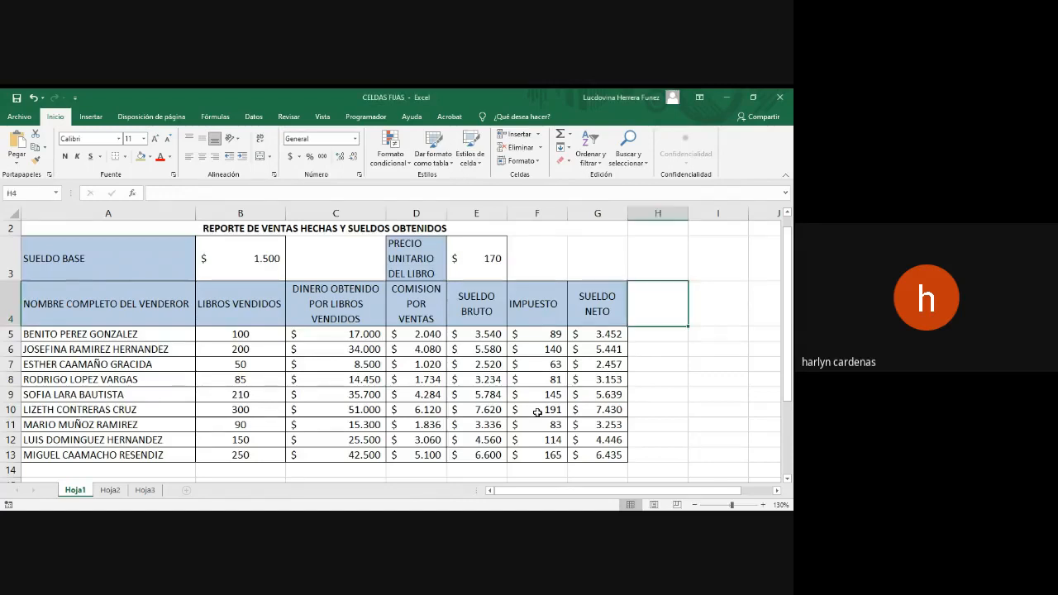
Step: Review the tax formula in F5 and its reference to the gross salary, keeping the formula as it is
double_click(553, 332)
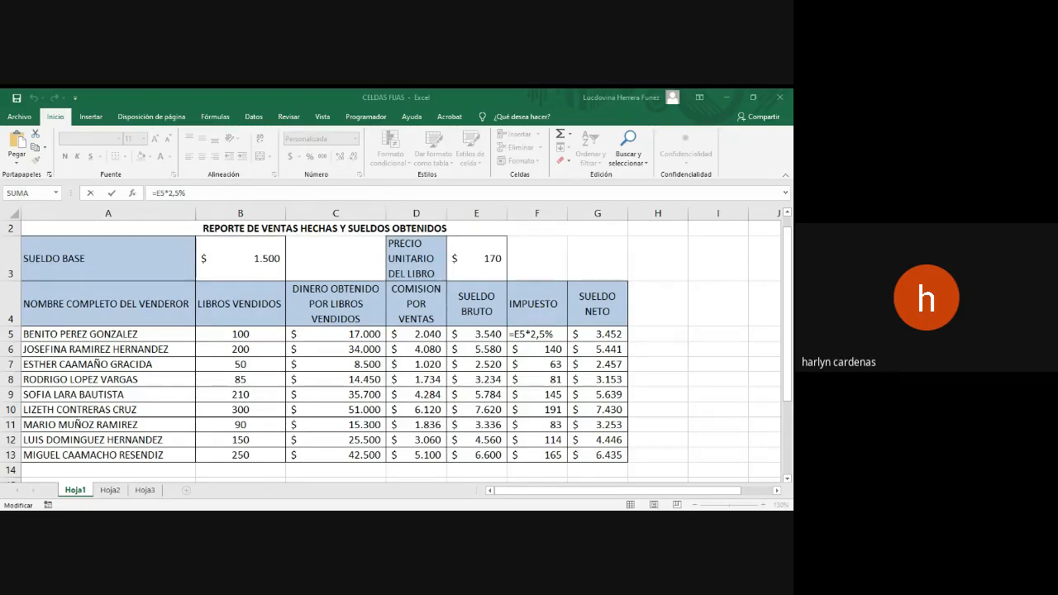
left_click(385, 472)
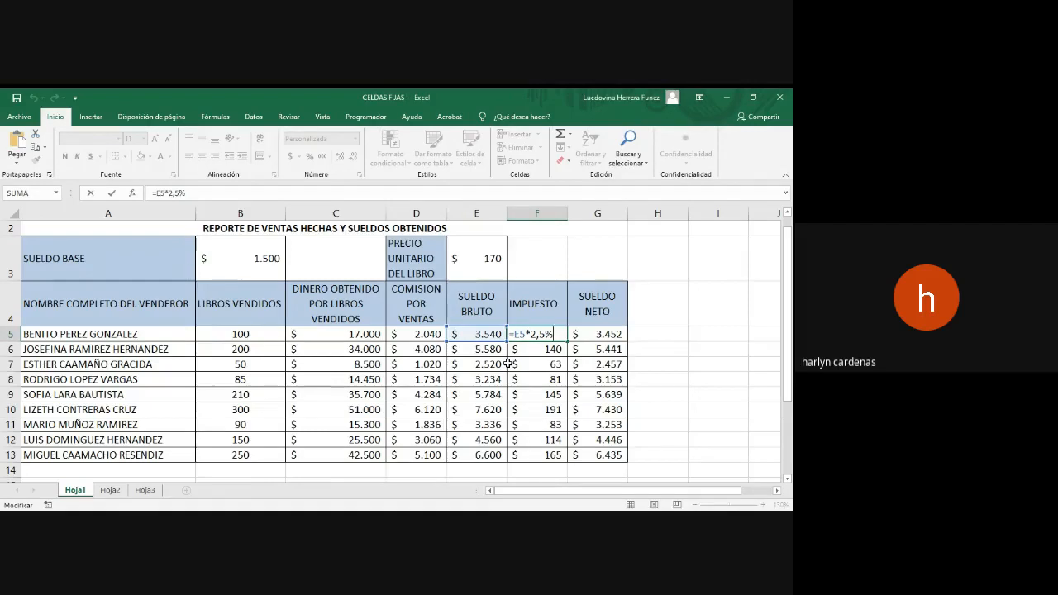
key("Return")
left_click(530, 334)
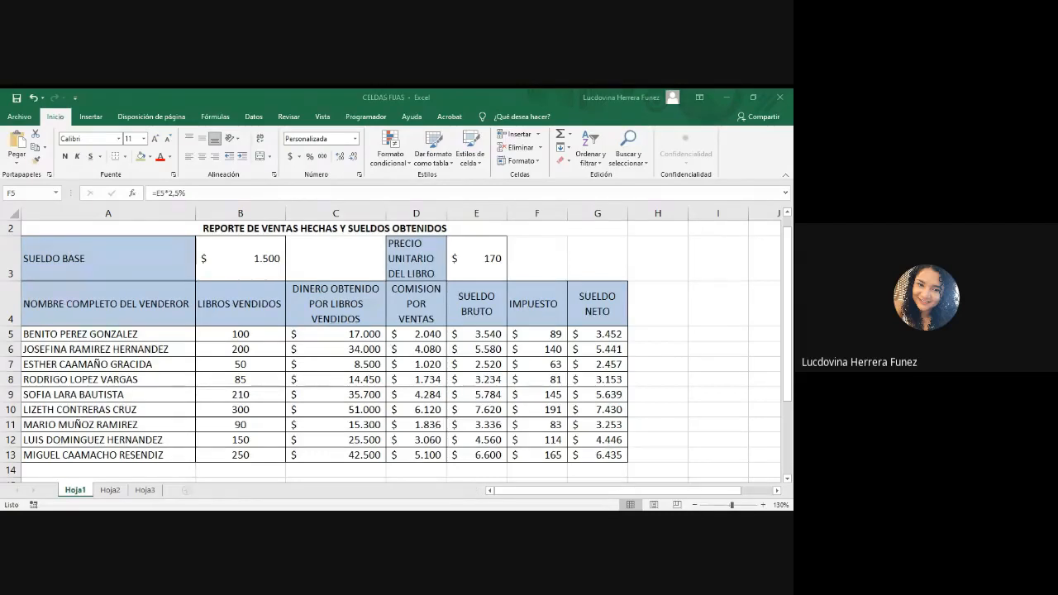
Step: Open the net salary formula in G5 and examine its references to gross salary E5 and tax F5
key("Right")
type("=E5-F5")
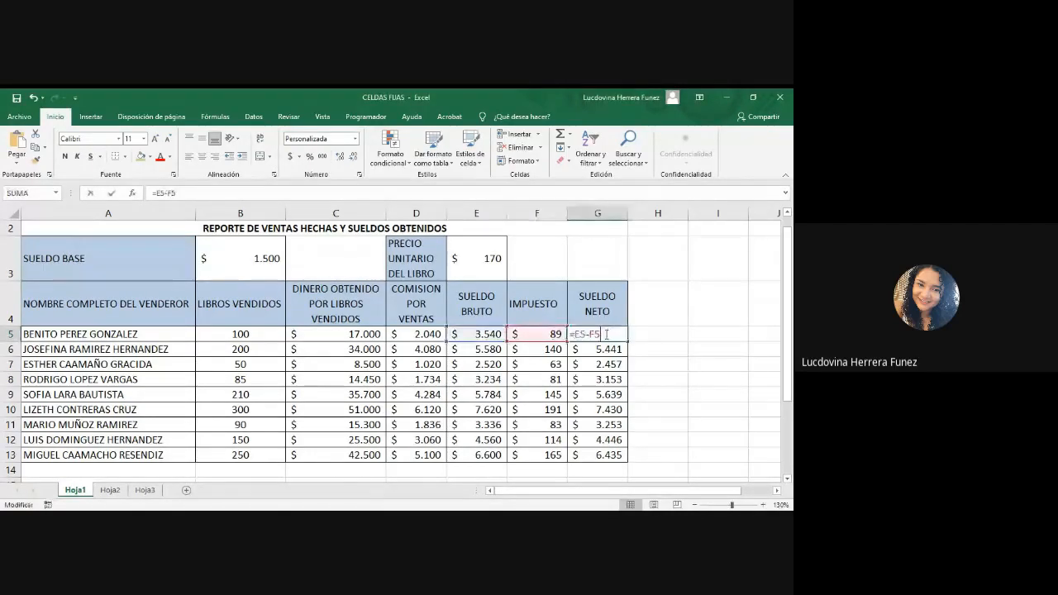
key("alt+Tab")
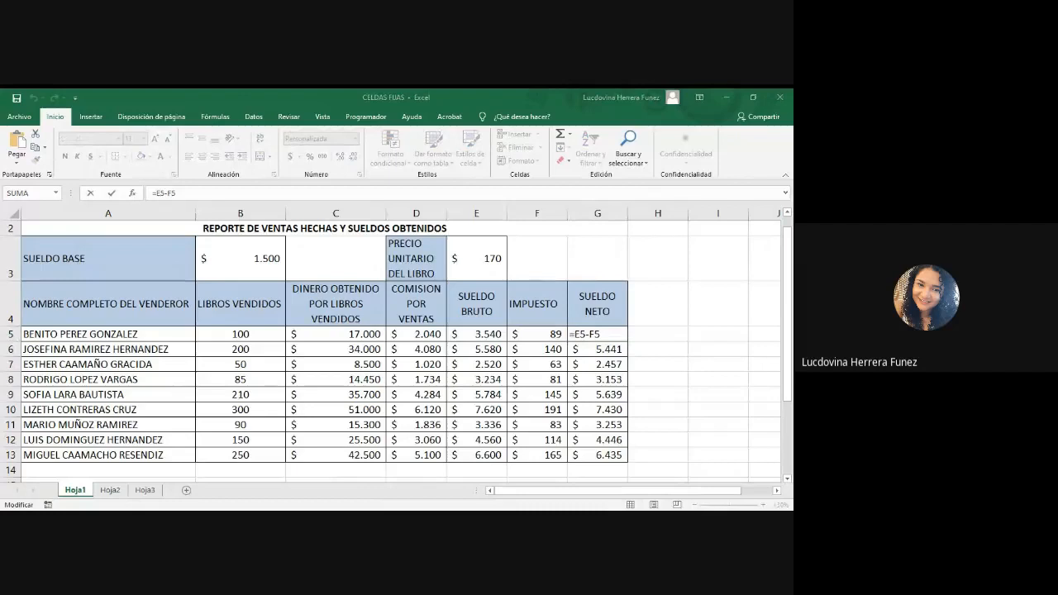
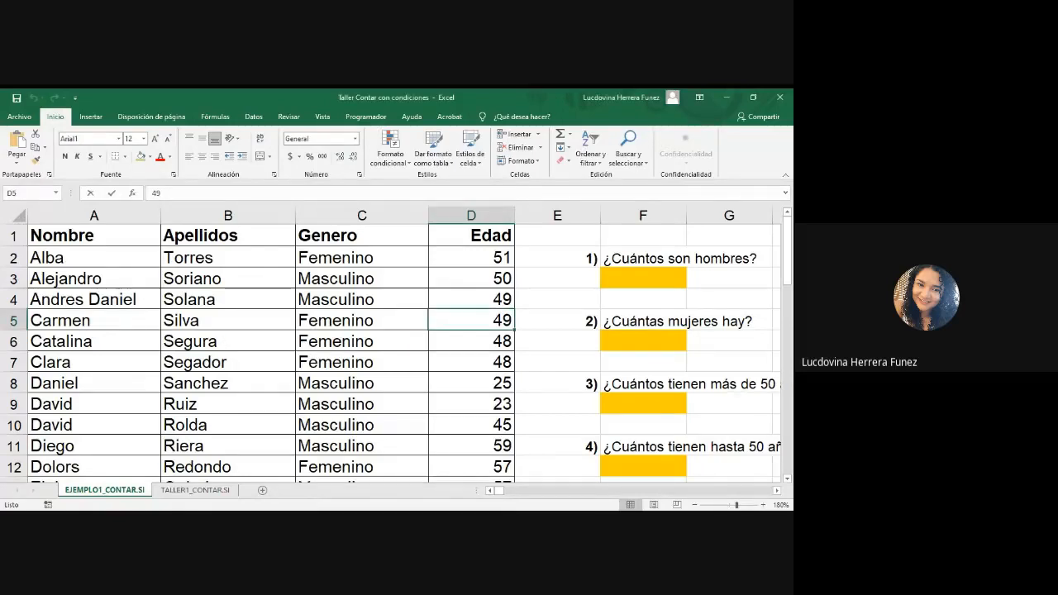
Step: Examine the people list with gender and age, and the five counting questions with their orange answer cells on the EJEMPLO1_CONTAR.SI sheet
mouse_move(499, 492)
left_mouse_down()
mouse_move(507, 492)
mouse_move(497, 493)
left_mouse_up()
left_click(364, 300)
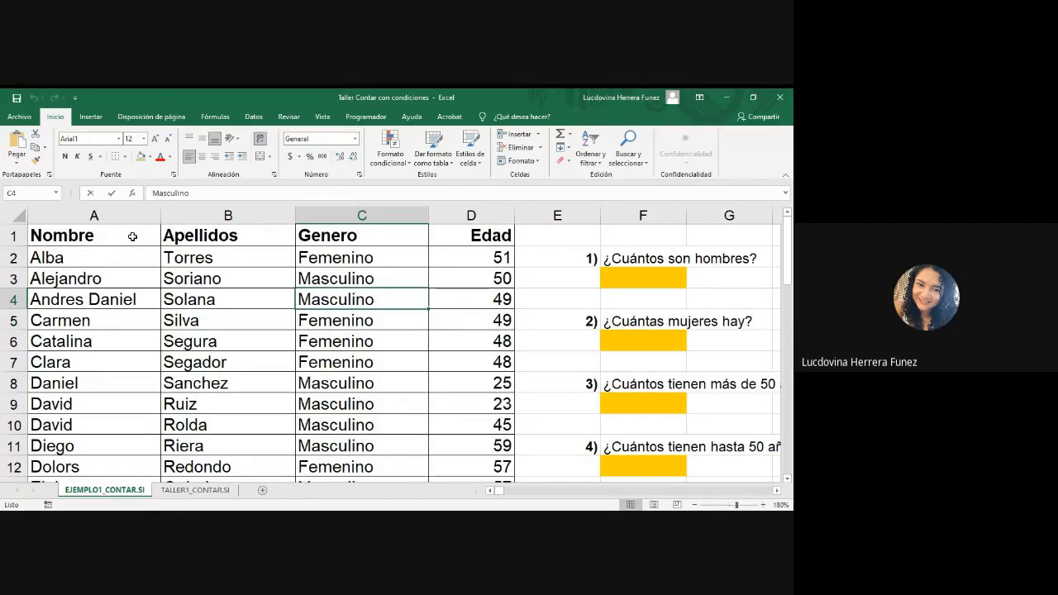
left_click(639, 277)
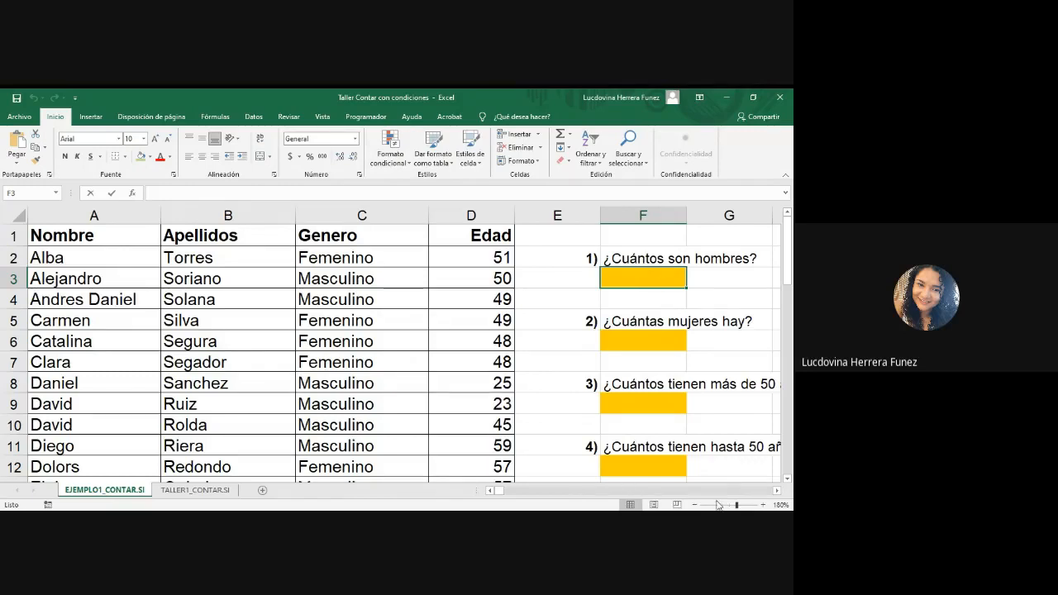
left_click(643, 408)
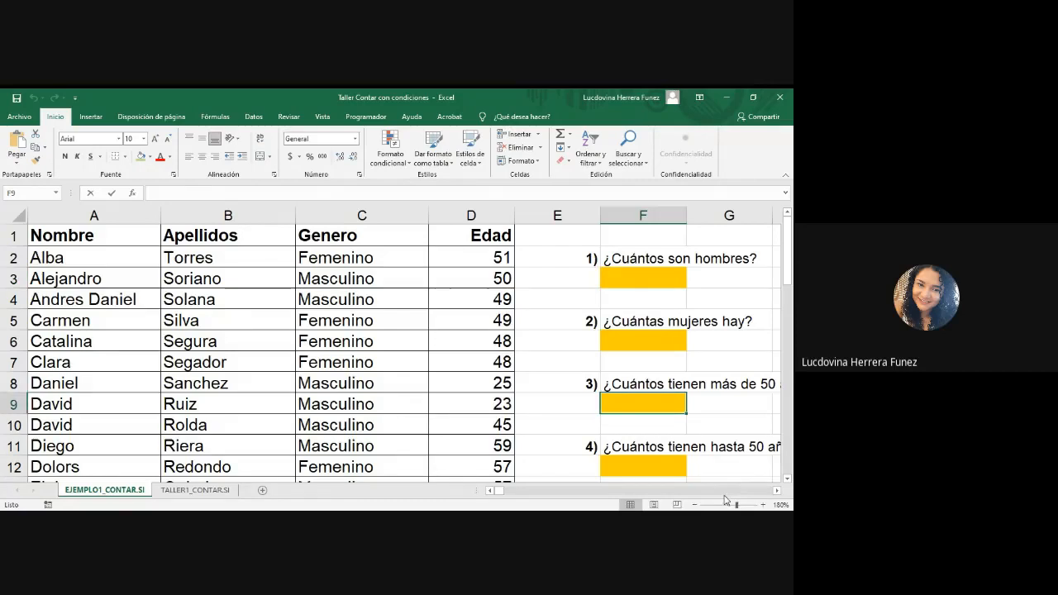
left_click(632, 470)
left_click_drag(788, 273, 788, 278)
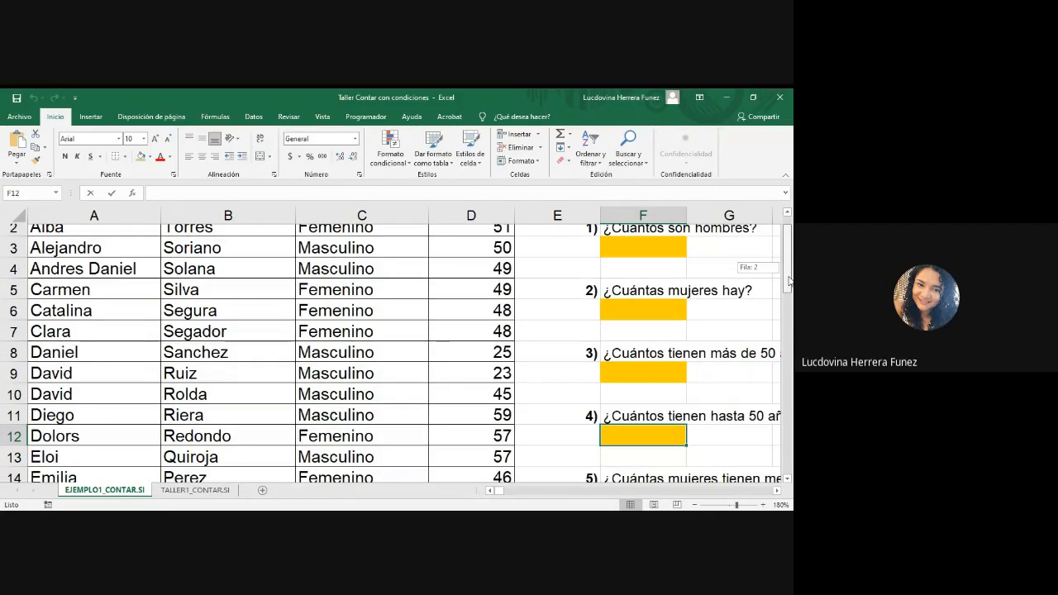
scroll(650, 459, "down", 1)
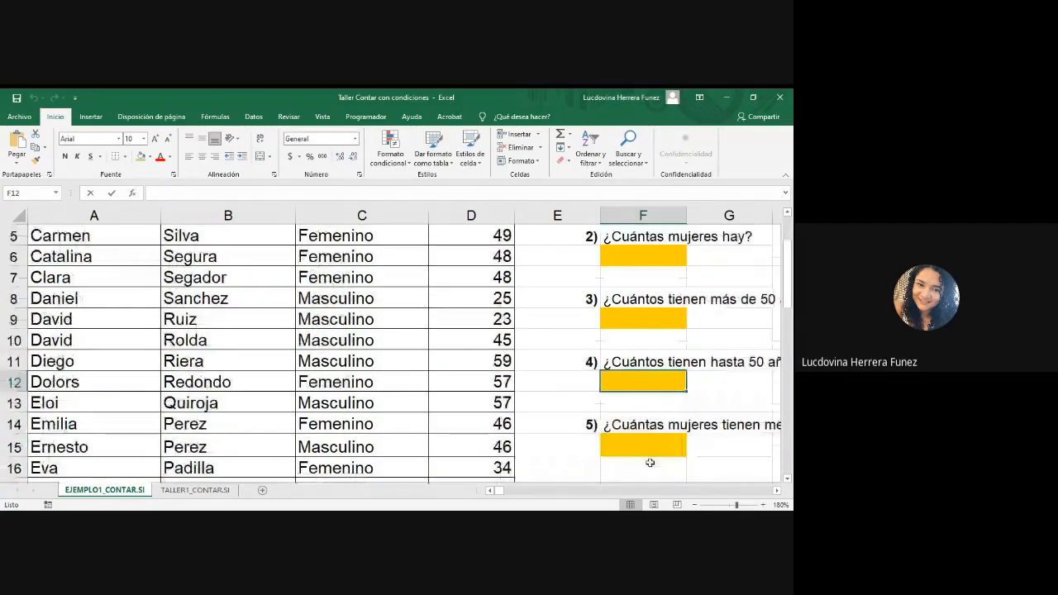
left_click(647, 447)
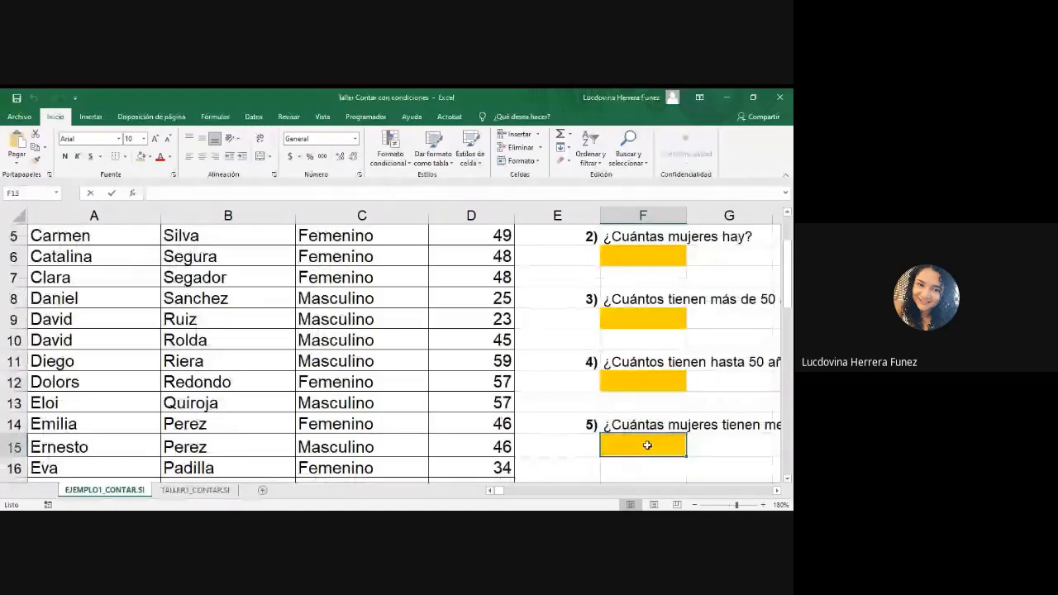
left_click(696, 505)
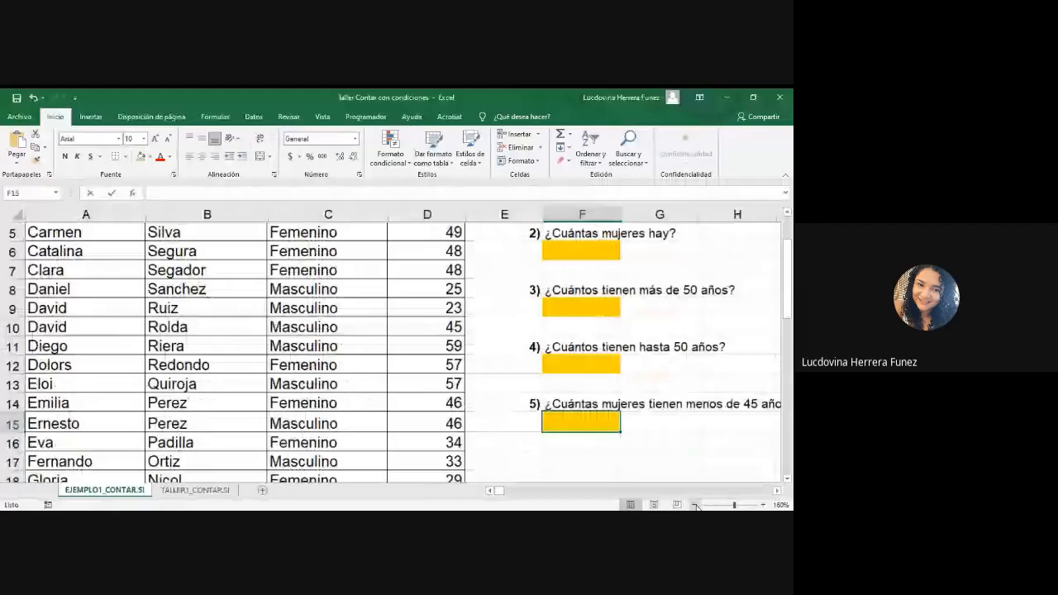
left_click(696, 505)
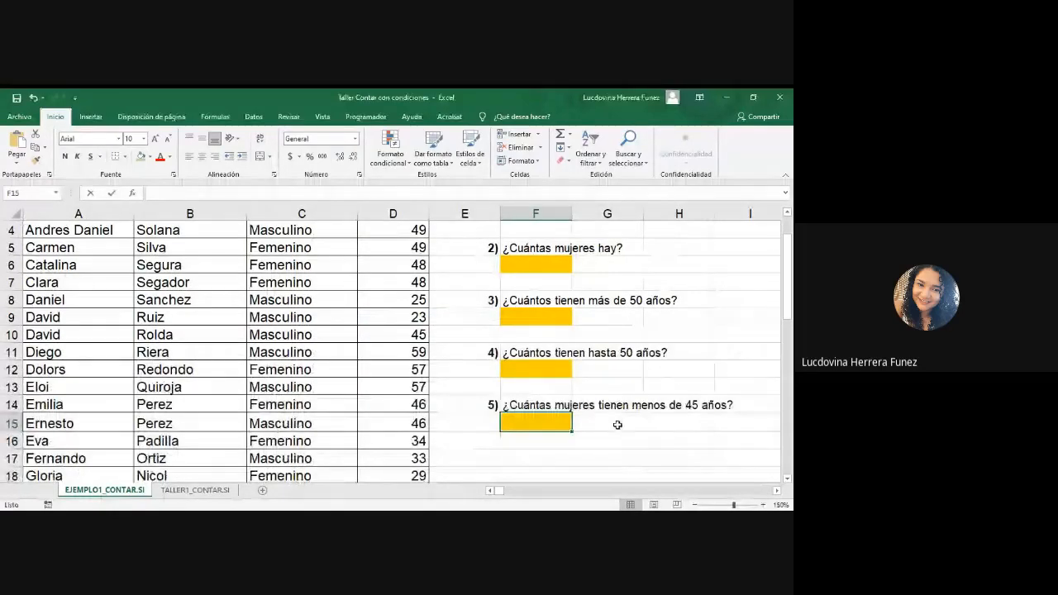
scroll(616, 425, "up", 1)
scroll(616, 425, "down", 1)
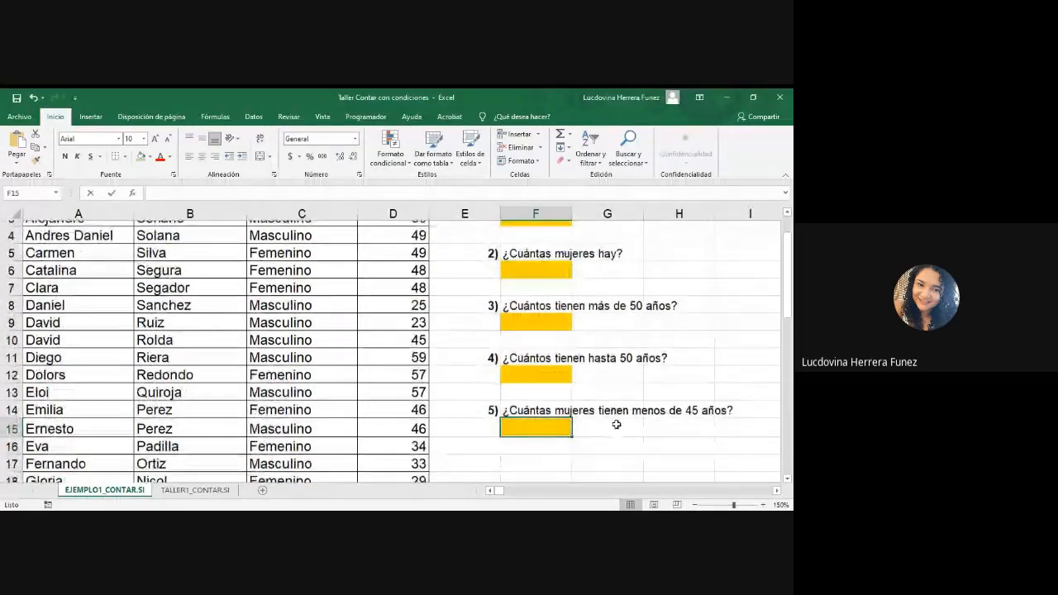
scroll(616, 425, "up", 2)
Step: Insert three blank rows above the Nombre, Apellidos, Genero and Edad header row
left_click(10, 230)
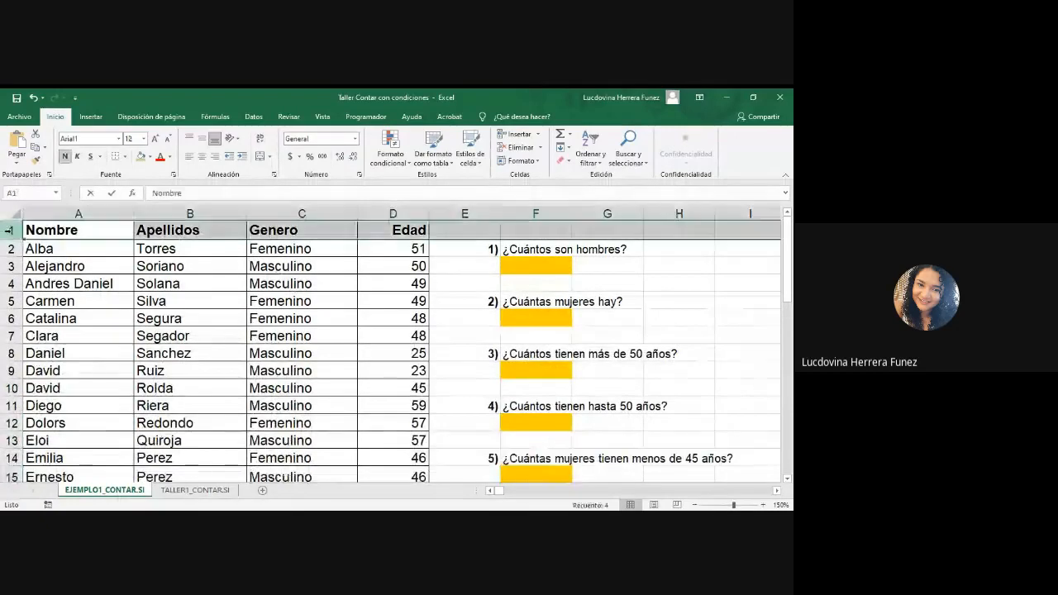
right_click(11, 233)
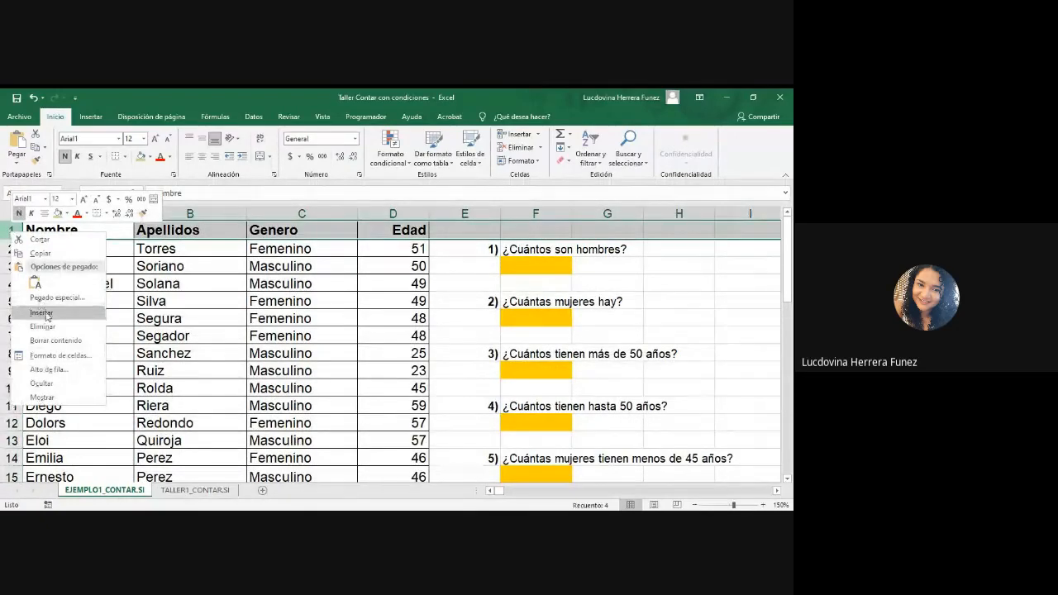
left_click(42, 313)
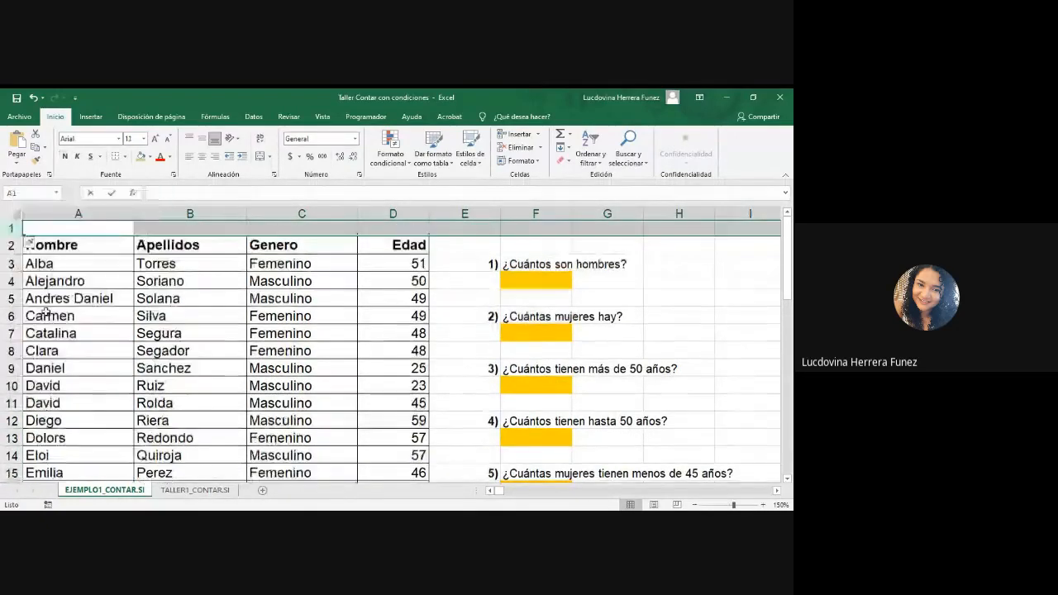
right_click(12, 228)
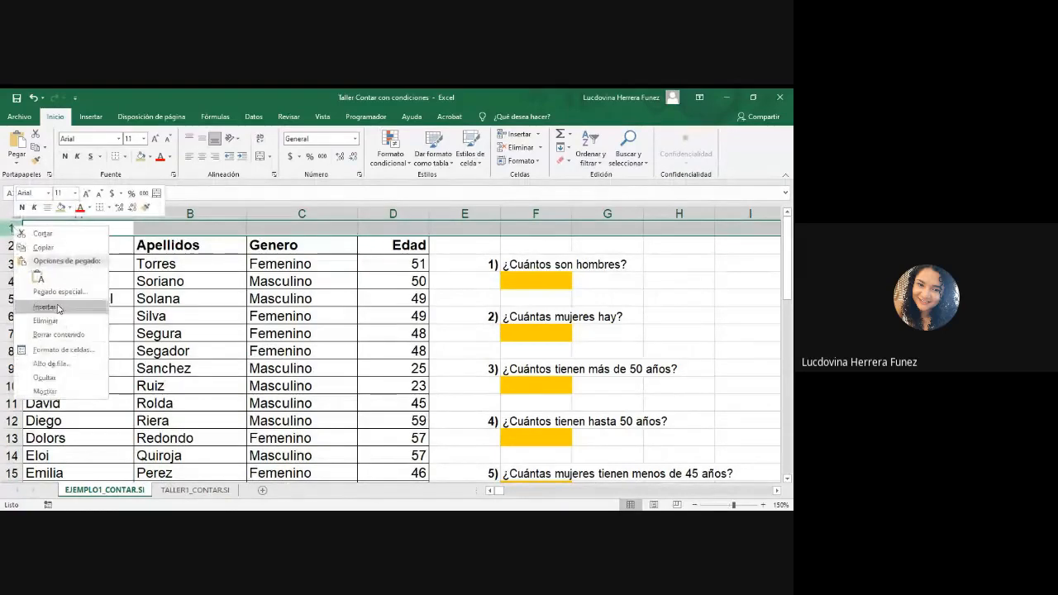
left_click(46, 307)
left_click(636, 280)
left_click(502, 258)
left_click(491, 242)
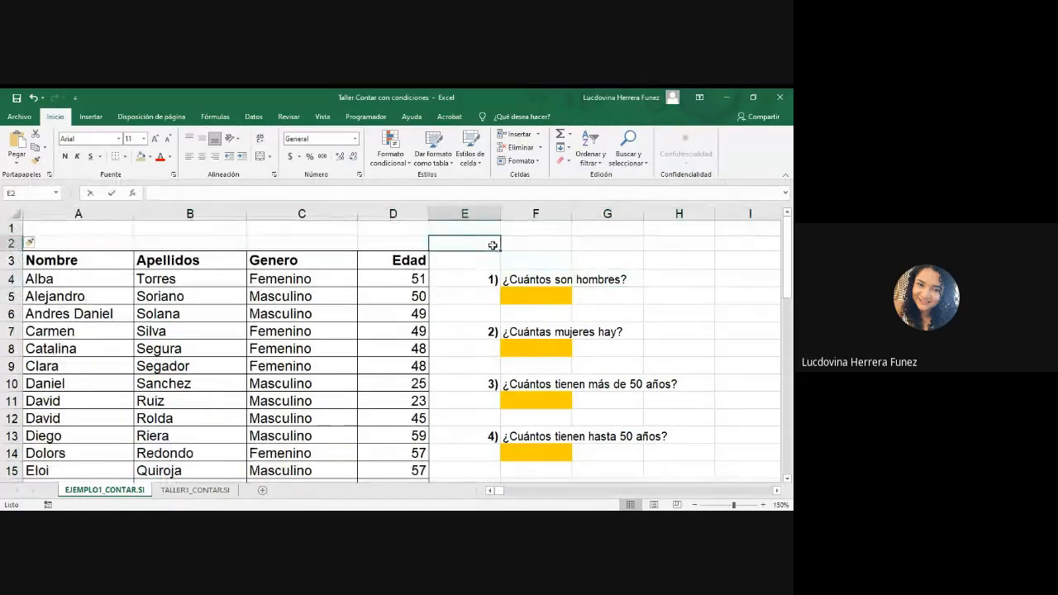
right_click(2, 242)
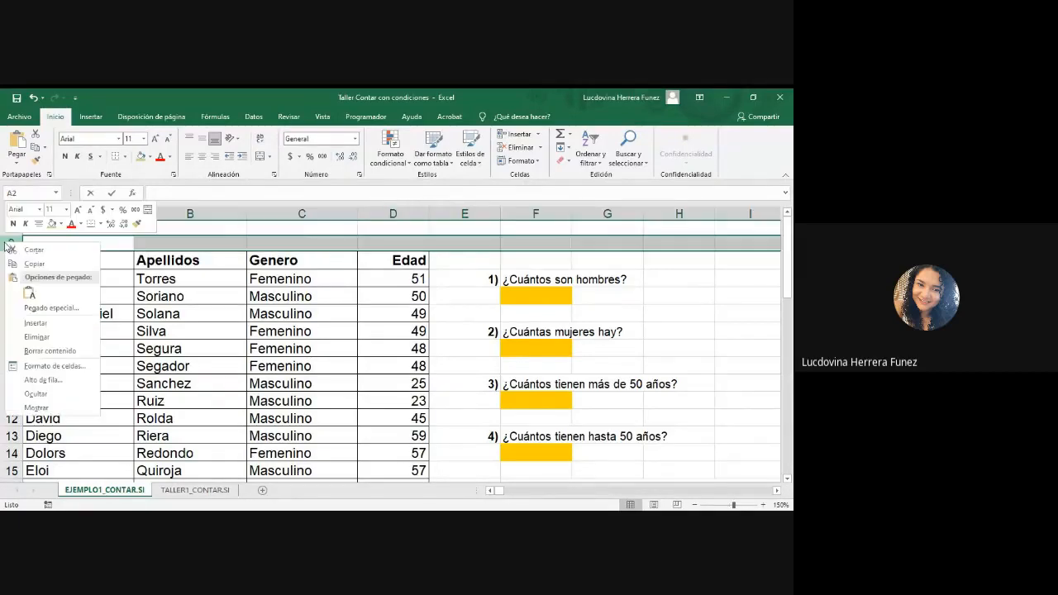
left_click(36, 325)
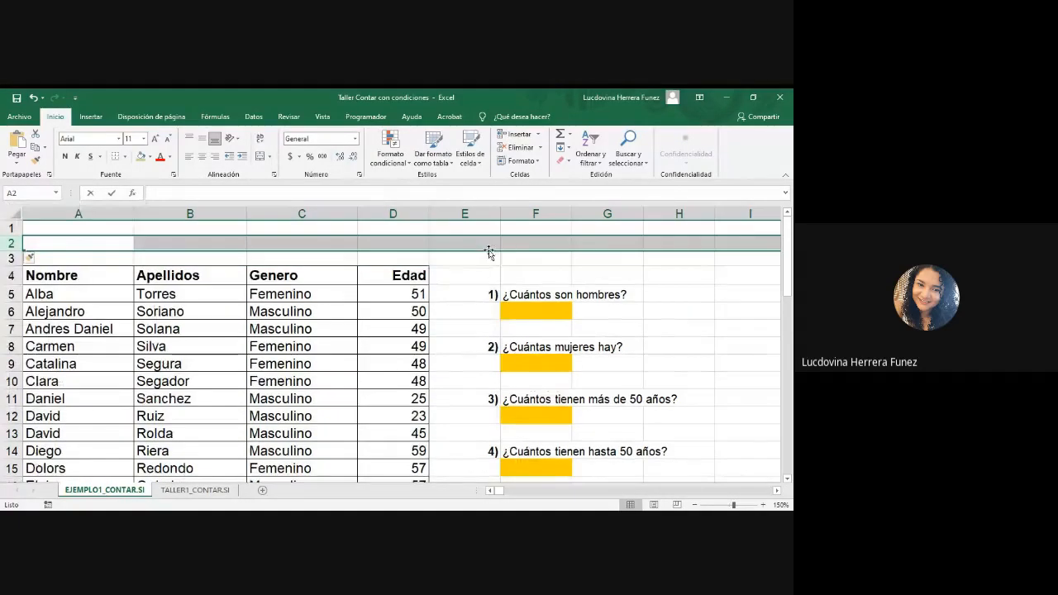
left_click(494, 257)
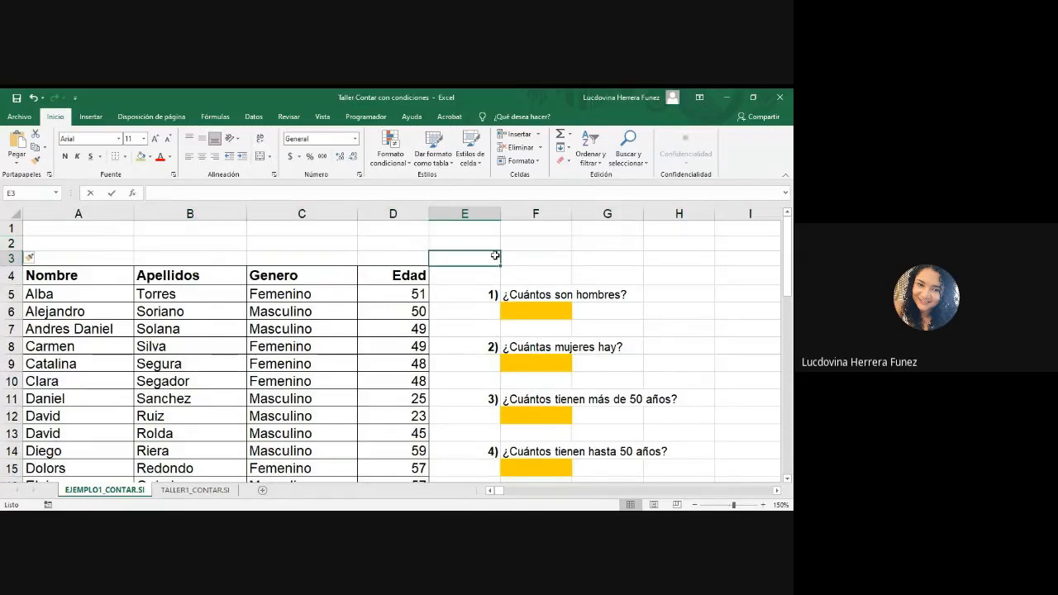
type("0")
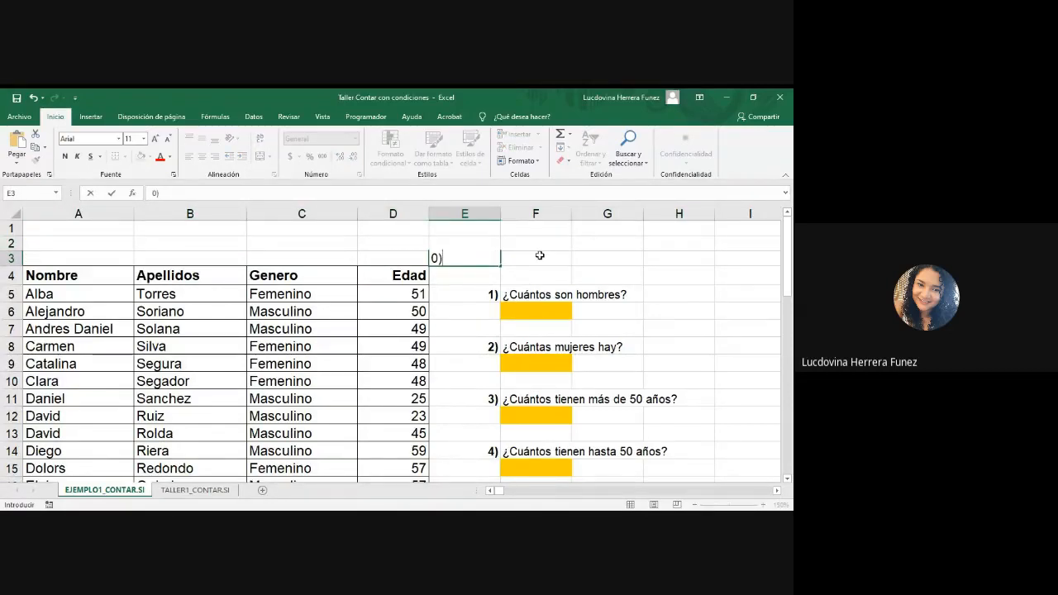
key("BackSpace")
key("BackSpace")
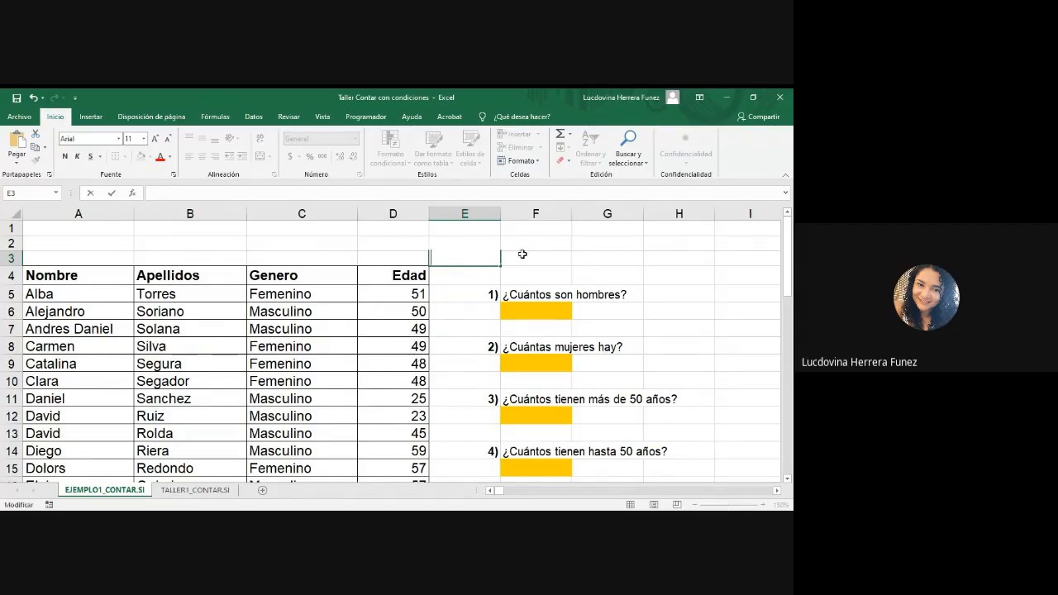
left_click(521, 254)
Step: Enter the question number 0) in cell E2 and align it to the right
left_click(487, 242)
type("0")
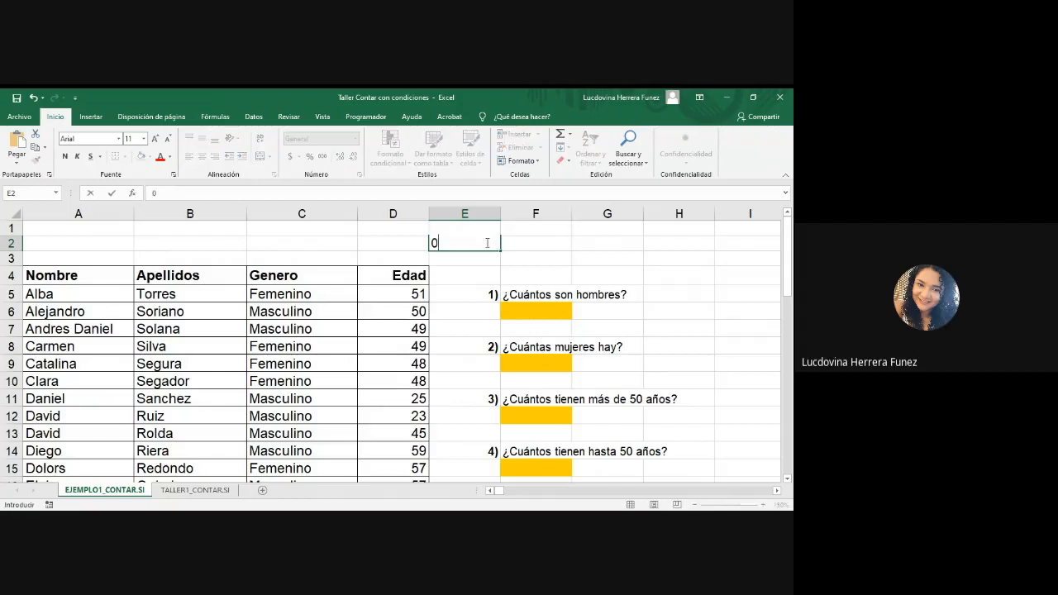
type(")")
left_click(547, 242)
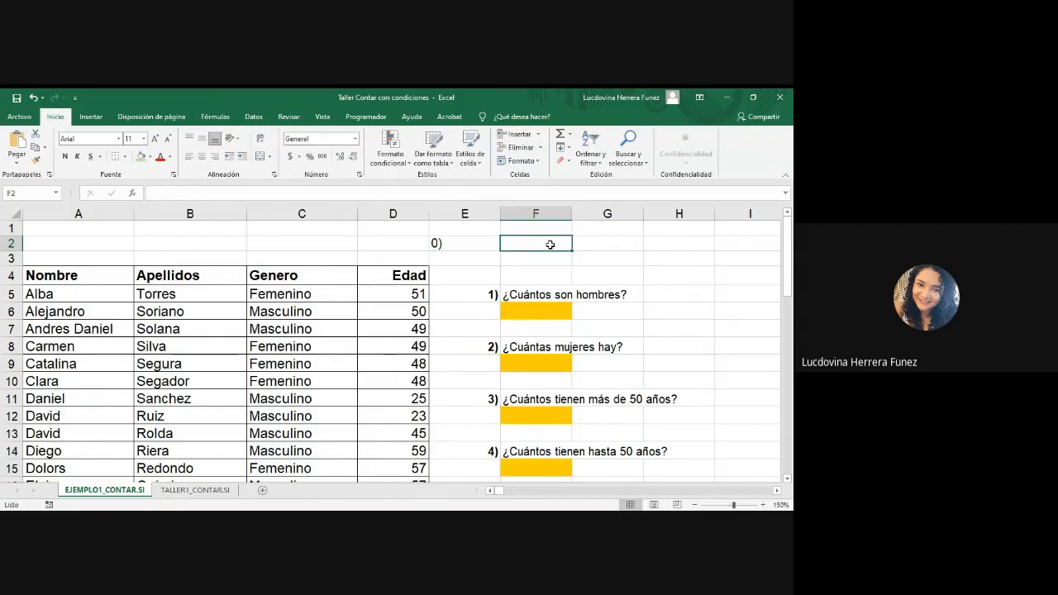
left_click(463, 245)
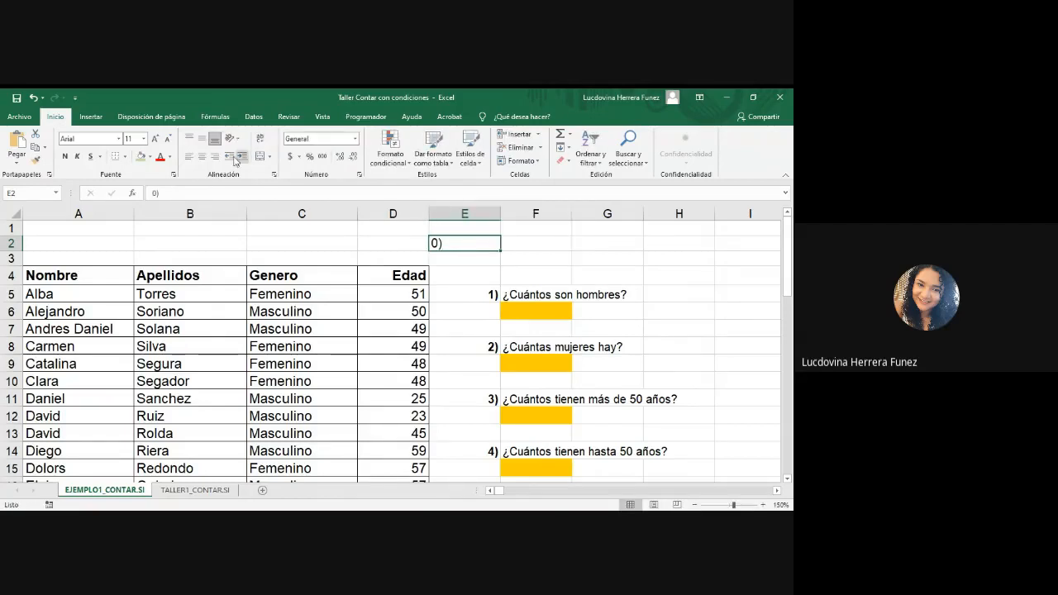
left_click(214, 156)
Step: Enter the question "¿Cuántas personas hay registradas en la base de datos?" in cell F2
double_click(544, 245)
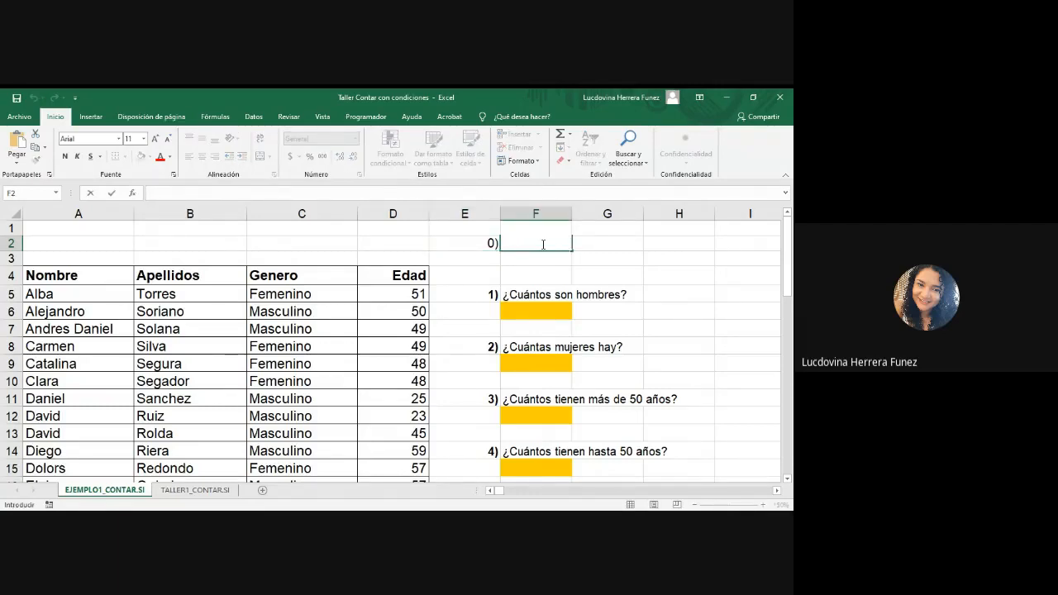
type("¿Cuántas per")
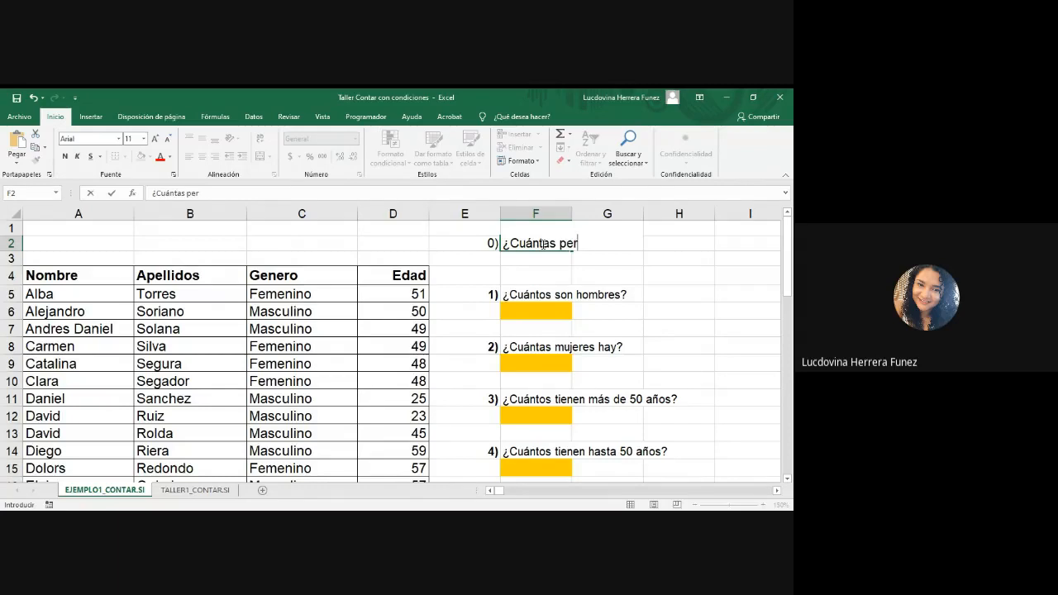
type("sonas hay res")
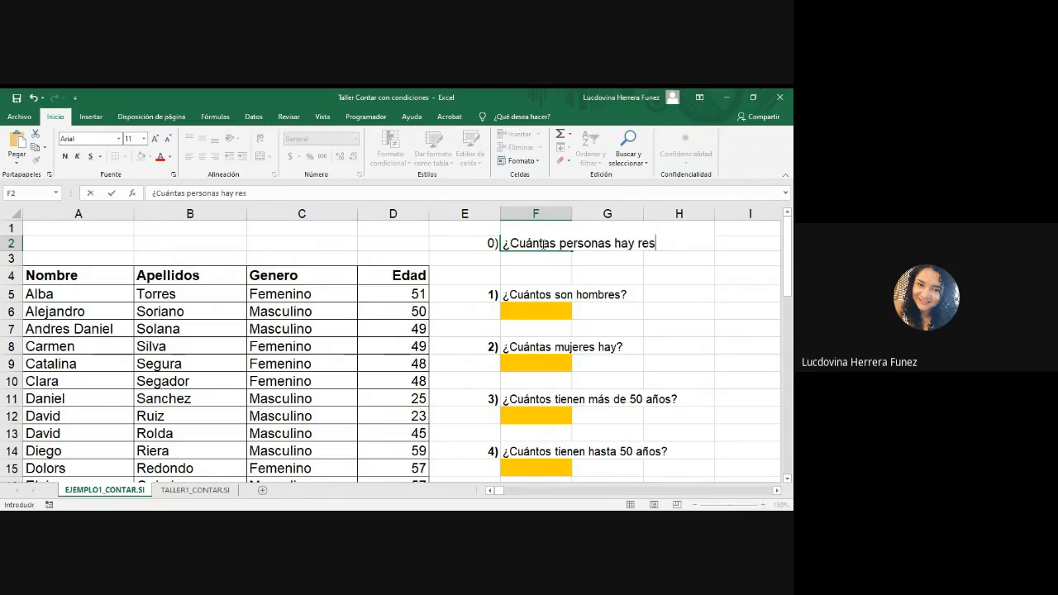
type("gi")
key("BackSpace")
key("BackSpace")
key("BackSpace")
type("gistradas en la")
key("BackSpace")
type("base")
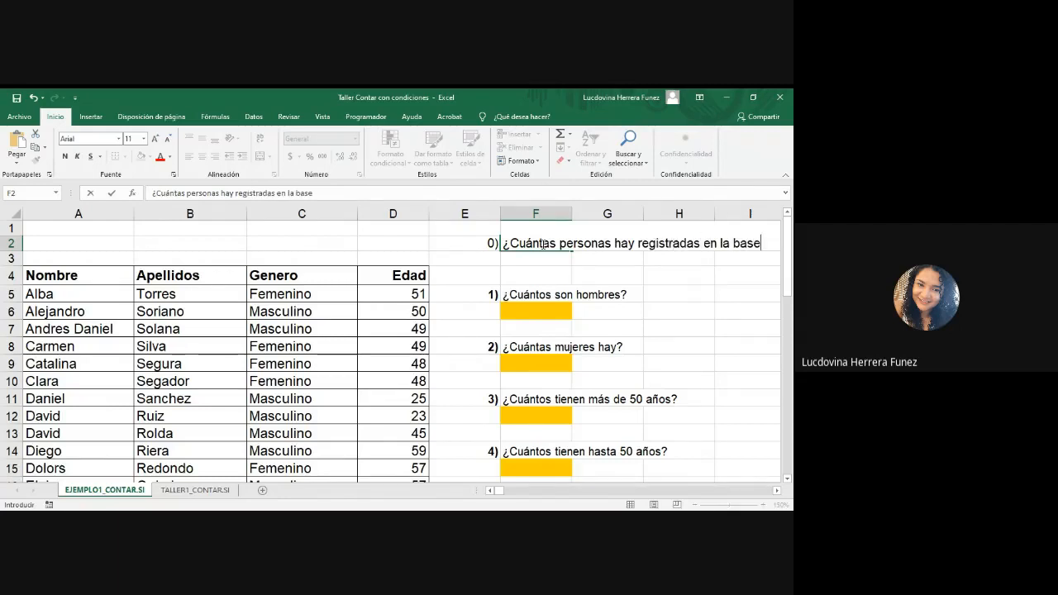
type(" de dato")
type("s?")
left_click(720, 324)
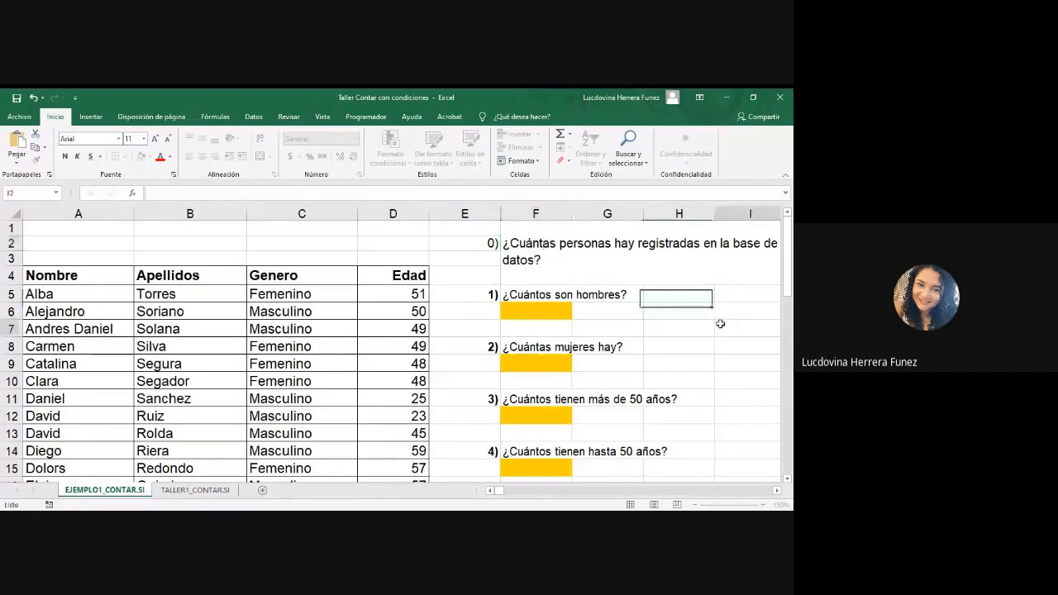
Step: Wrap the question text in F2, making row 2 taller and column F wider to hold it
left_click(538, 246)
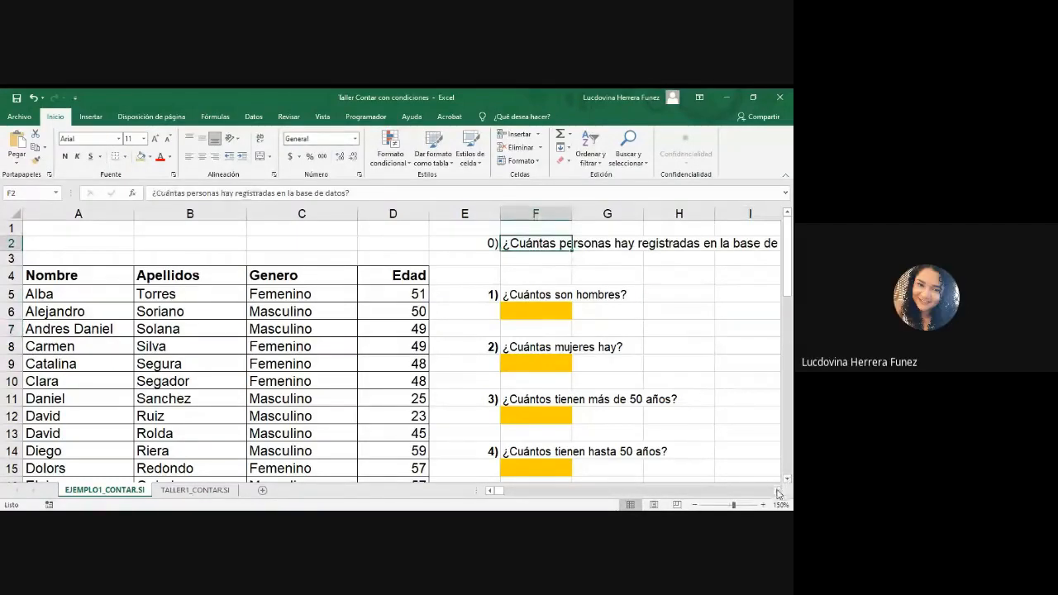
left_click(777, 490)
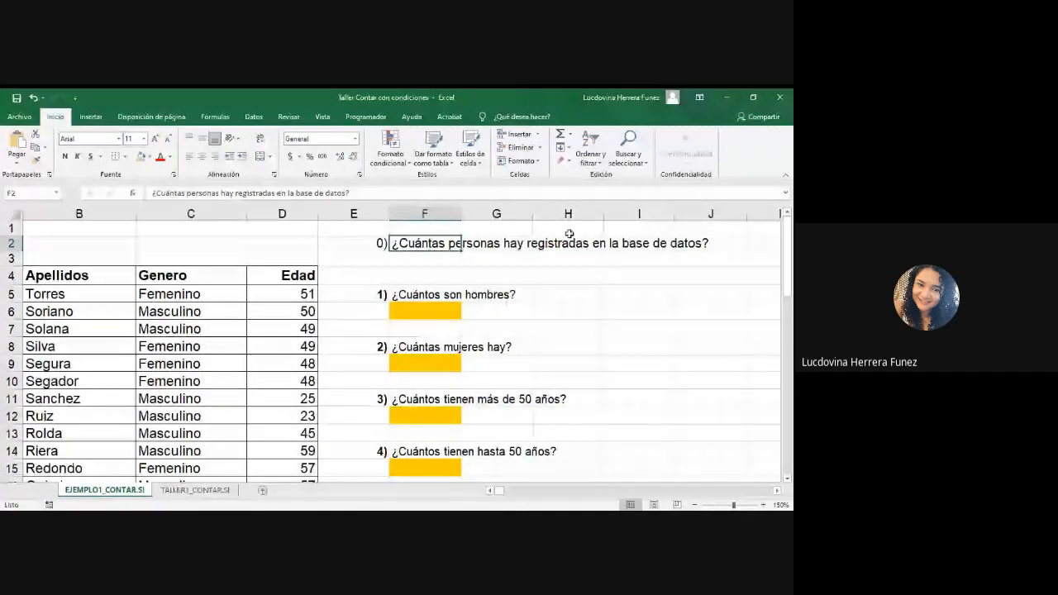
left_click_drag(460, 213, 489, 214)
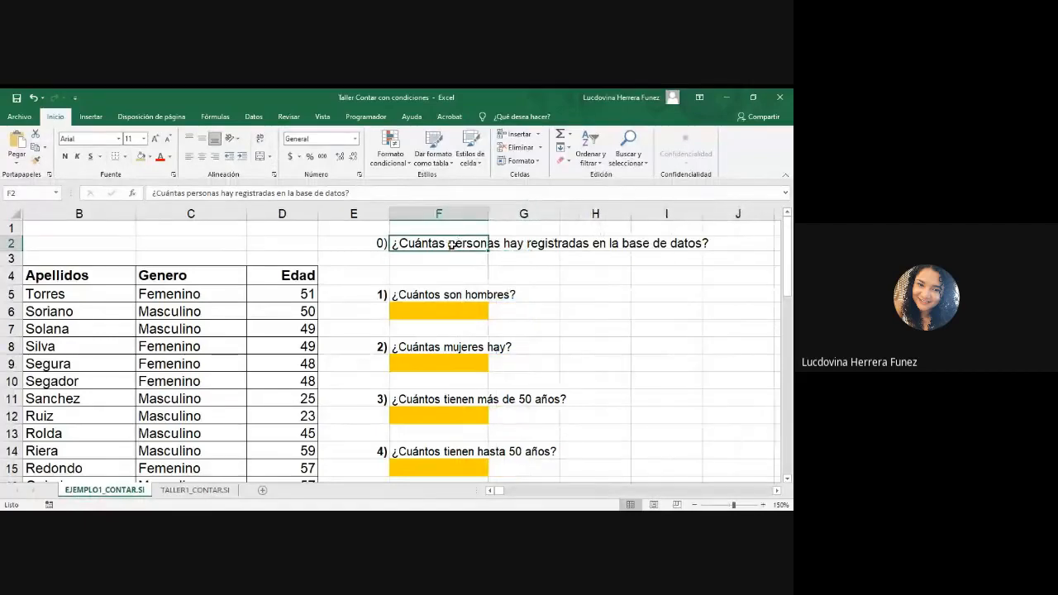
left_click(260, 139)
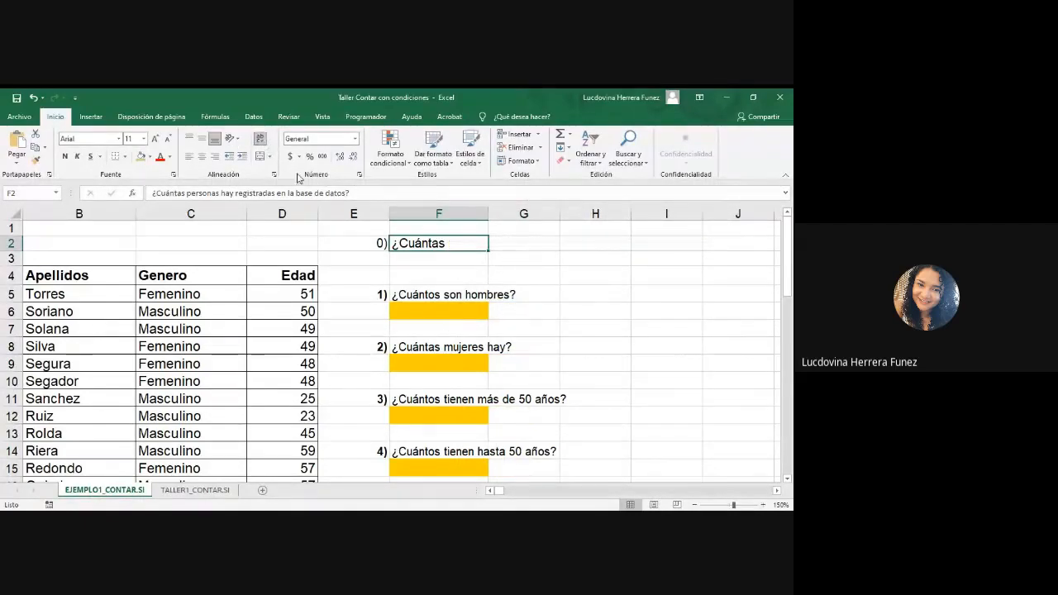
left_click_drag(14, 251, 15, 269)
left_click_drag(488, 220, 564, 213)
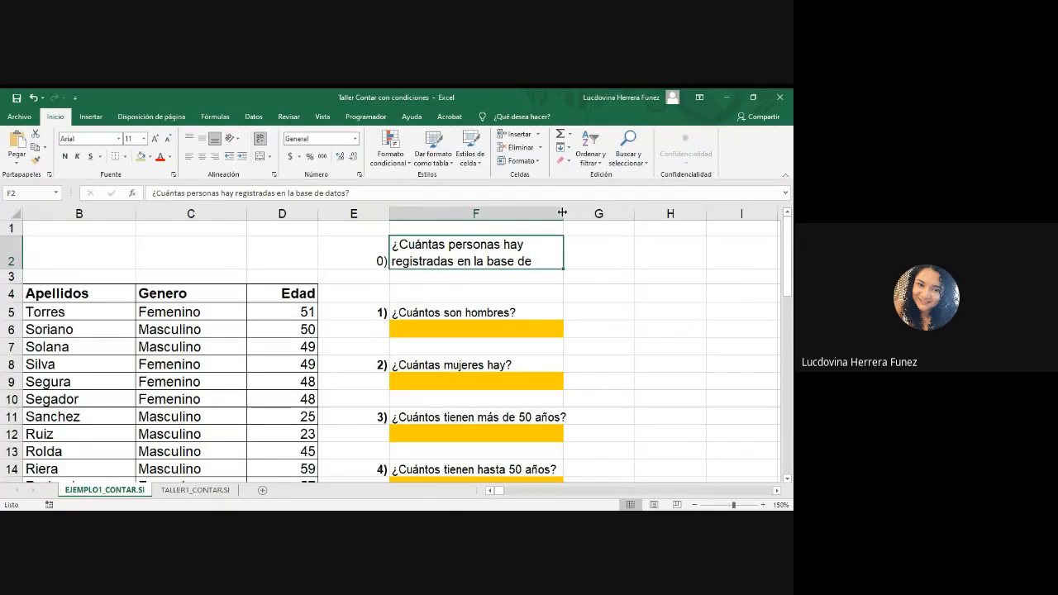
Step: Increase the height of row 2 so the whole question in F2 fits on three lines
double_click(539, 260)
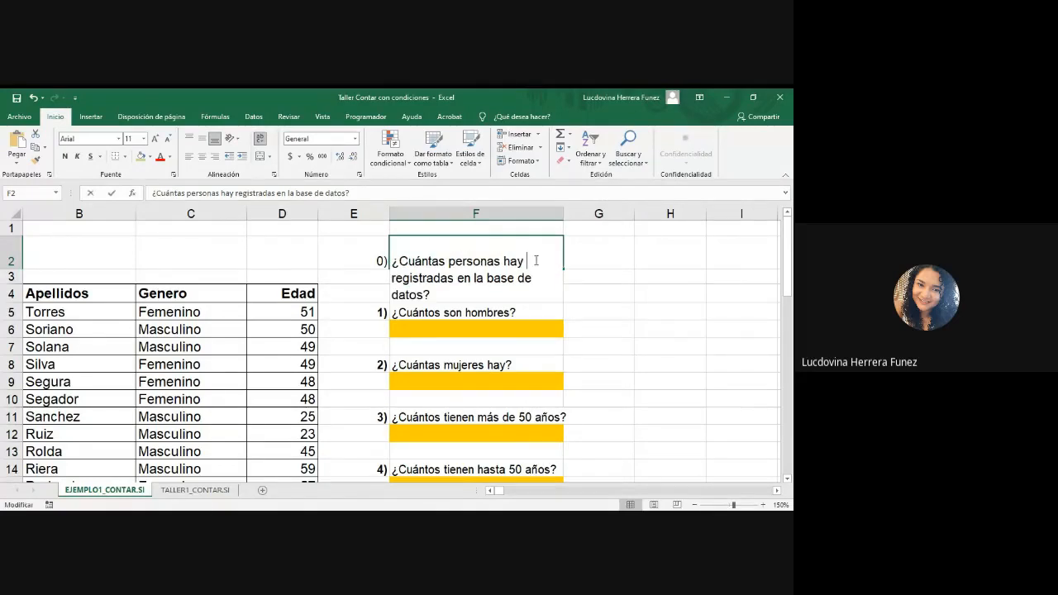
left_click(604, 294)
left_click(497, 252)
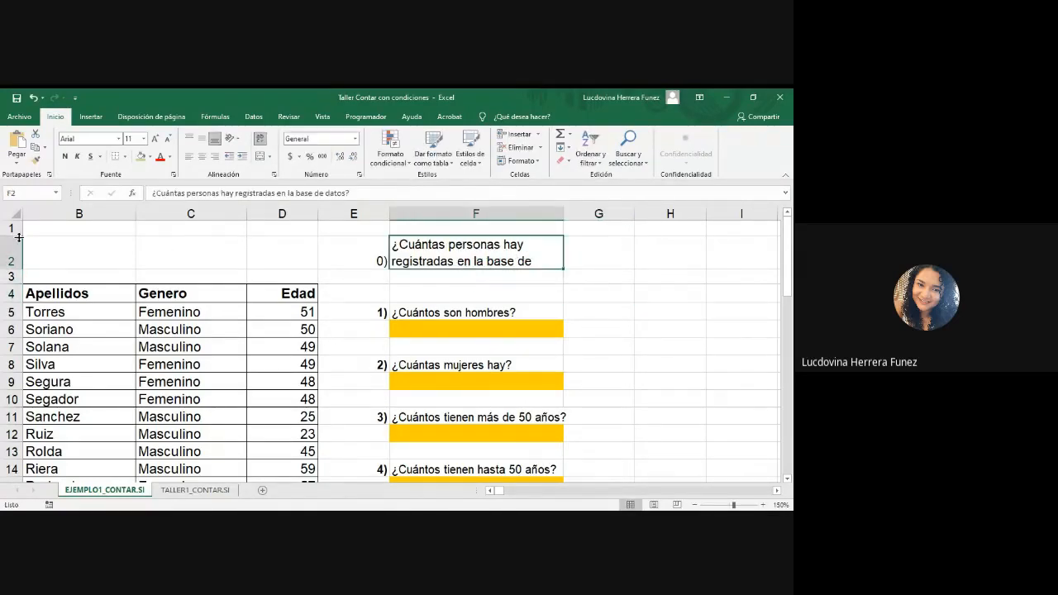
left_click_drag(17, 269, 15, 286)
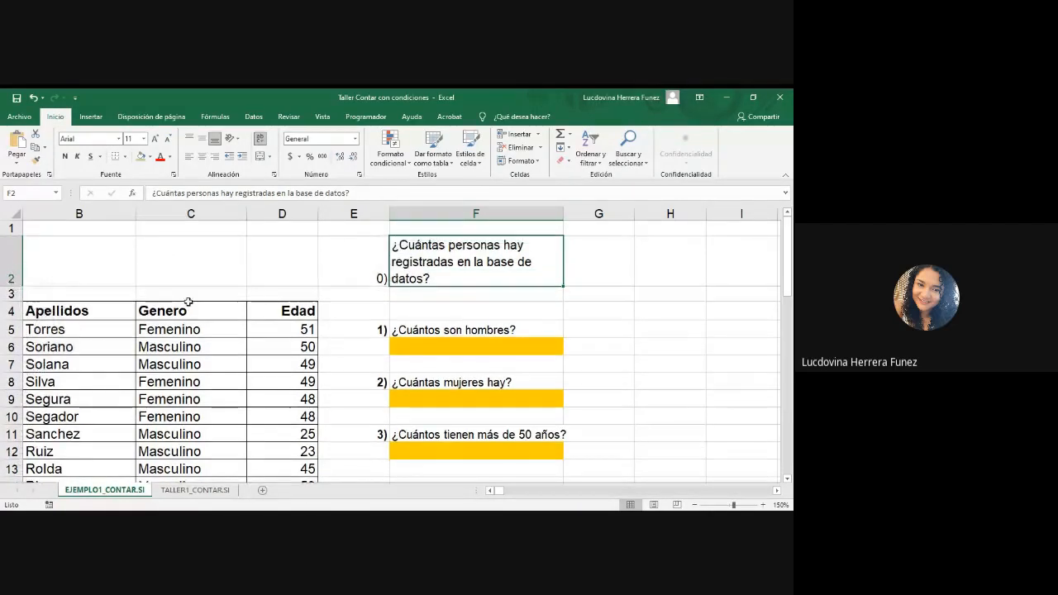
Step: Copy the orange fill formatting of answer cell F6 onto cell F3, below the question about registered people
left_click(459, 296)
left_click(432, 348)
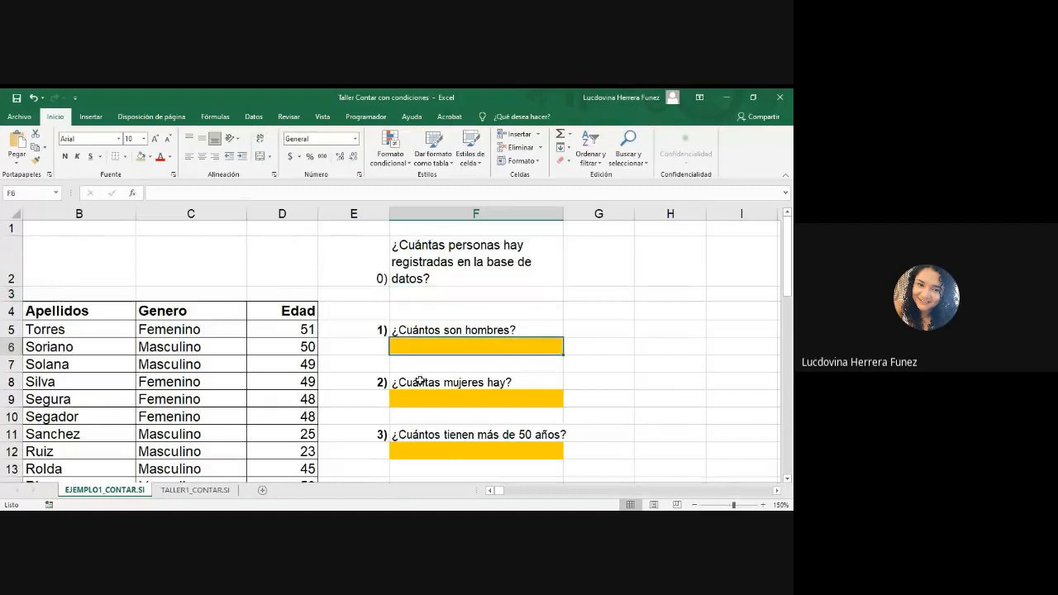
left_click(36, 160)
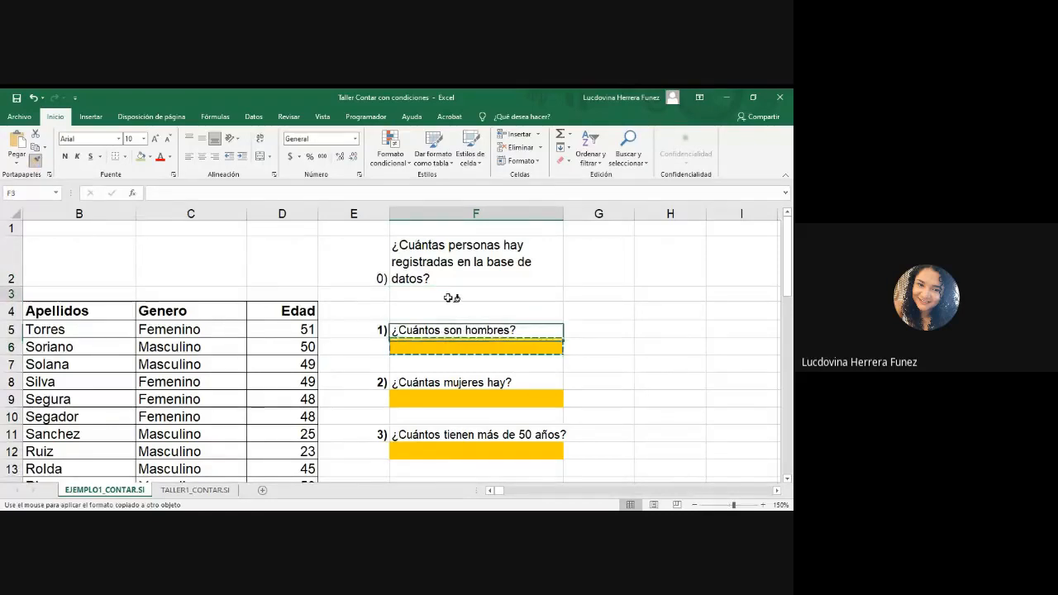
left_click(453, 296)
left_click(653, 318)
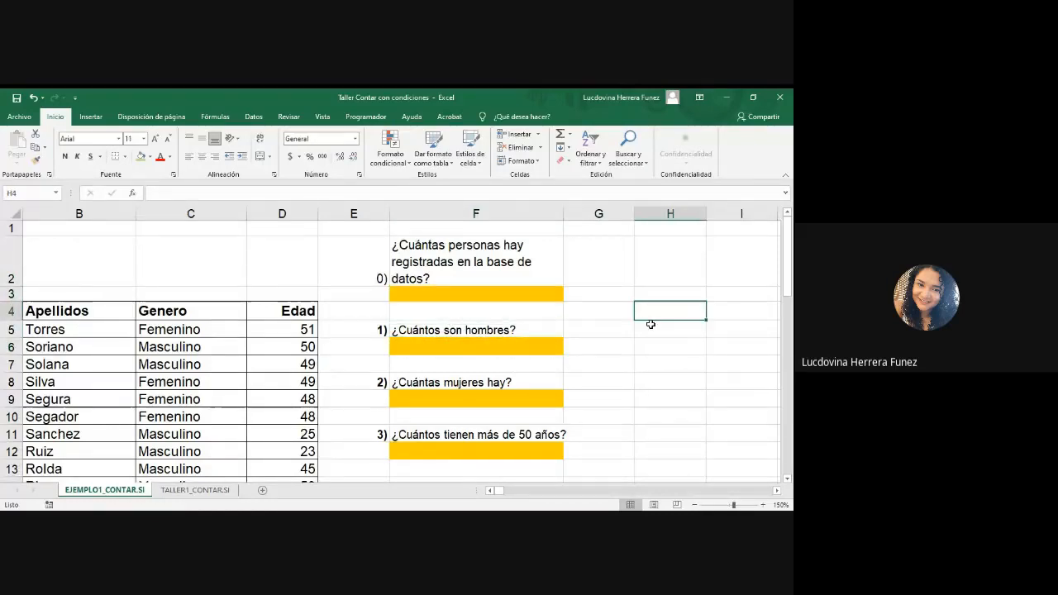
Step: Select all the ages in D5:D48 to check how many records the database holds
left_click(490, 491)
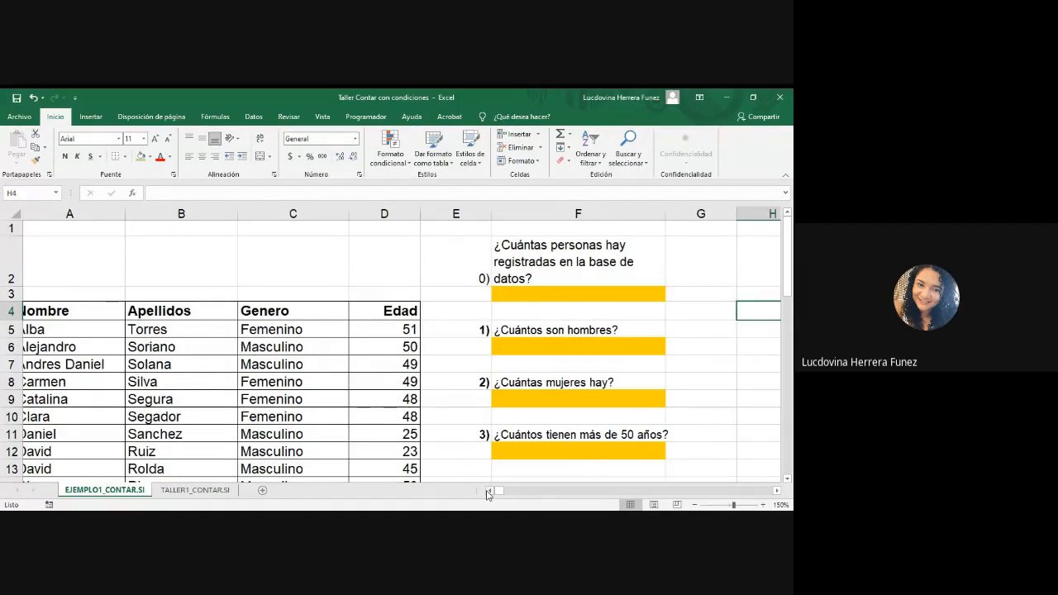
scroll(395, 404, "down", 2)
scroll(395, 403, "up", 1)
left_click_drag(406, 246, 405, 439)
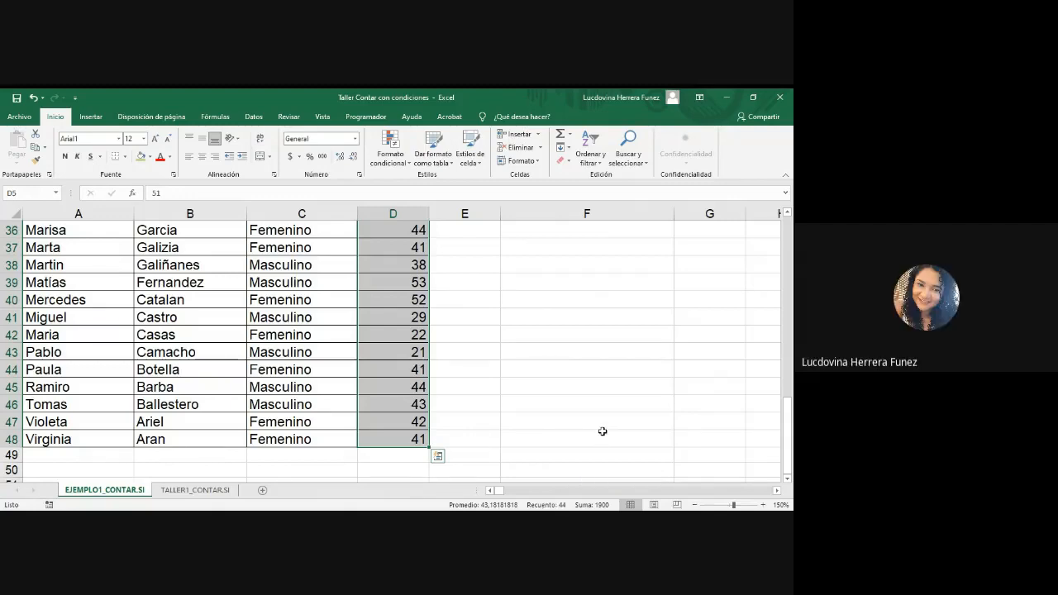
scroll(603, 432, "up", 6)
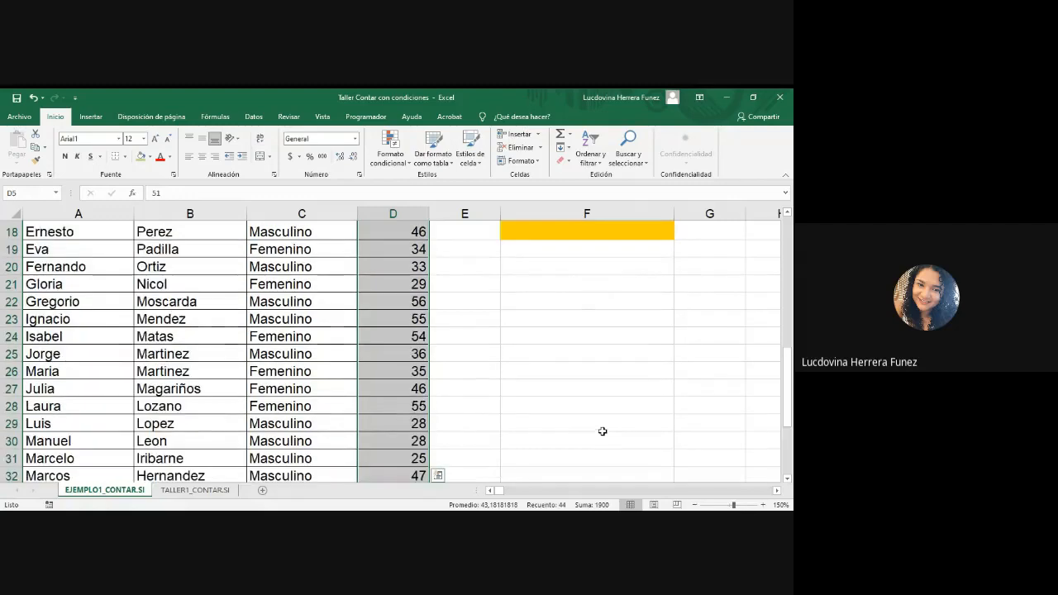
scroll(603, 432, "up", 6)
Step: Insert the Contar números function in cell F3, starting the formula =CONTAR() for question 0
left_click(578, 295)
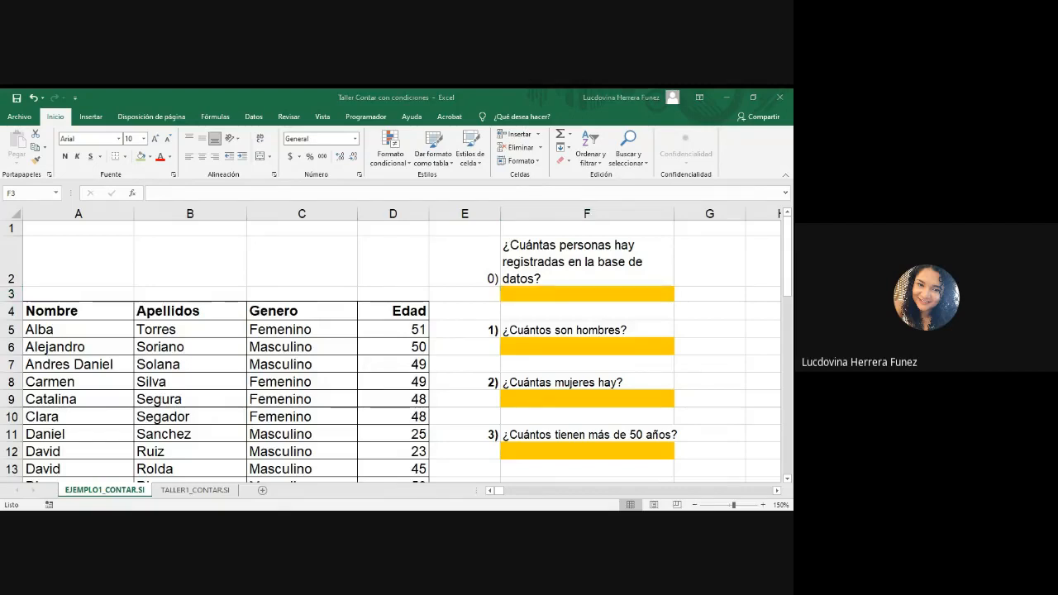
left_click(583, 291)
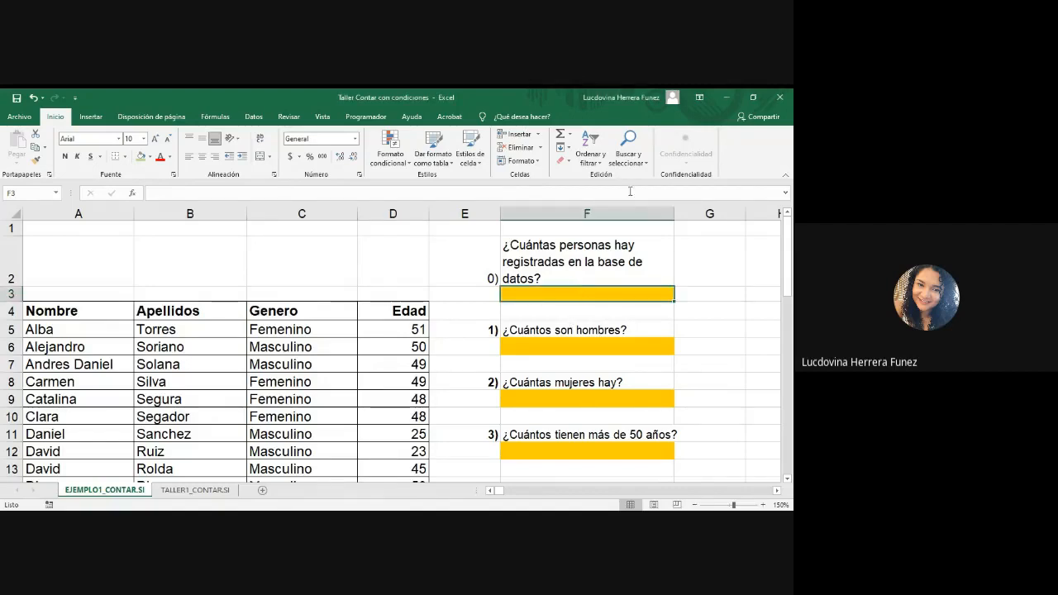
left_click(570, 139)
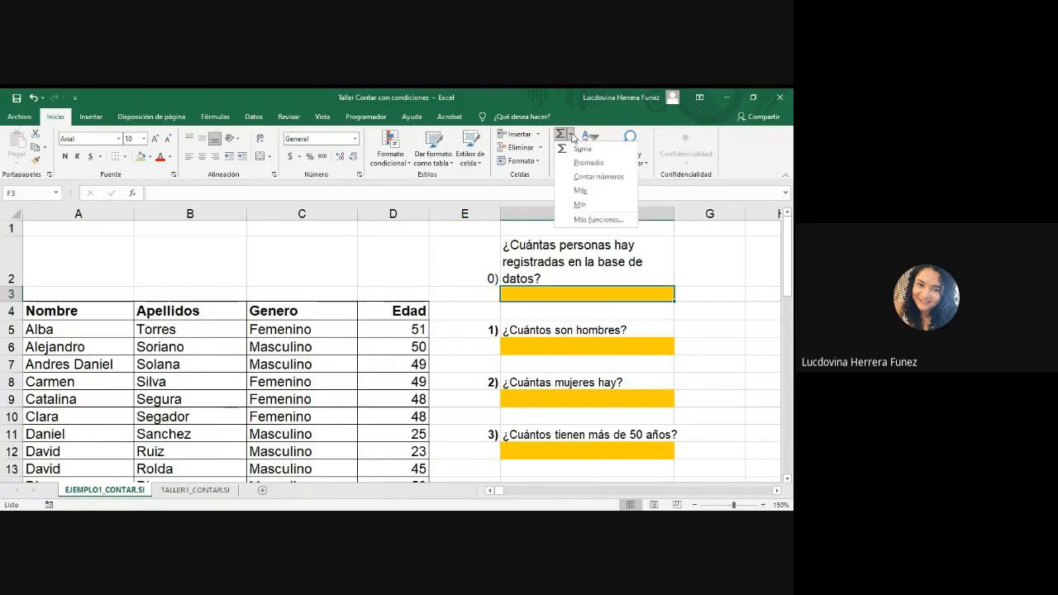
left_click(601, 180)
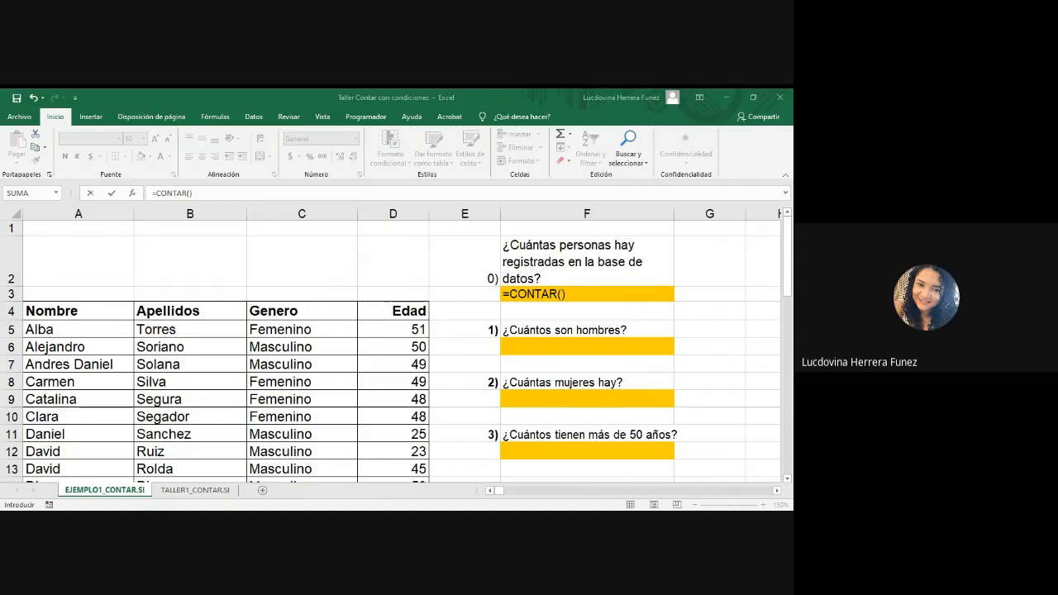
left_click(504, 294)
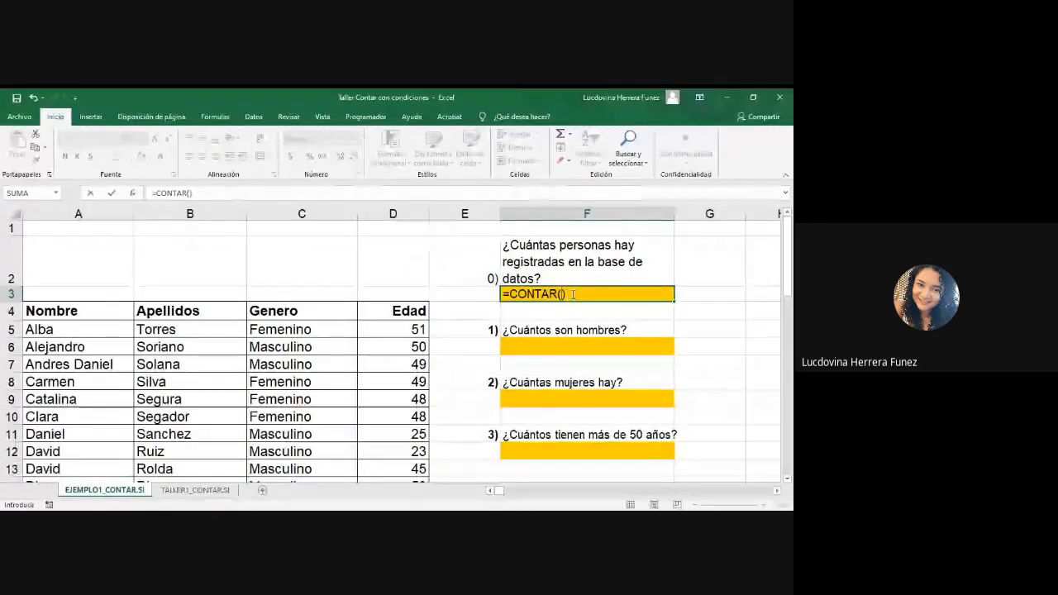
left_click(572, 294)
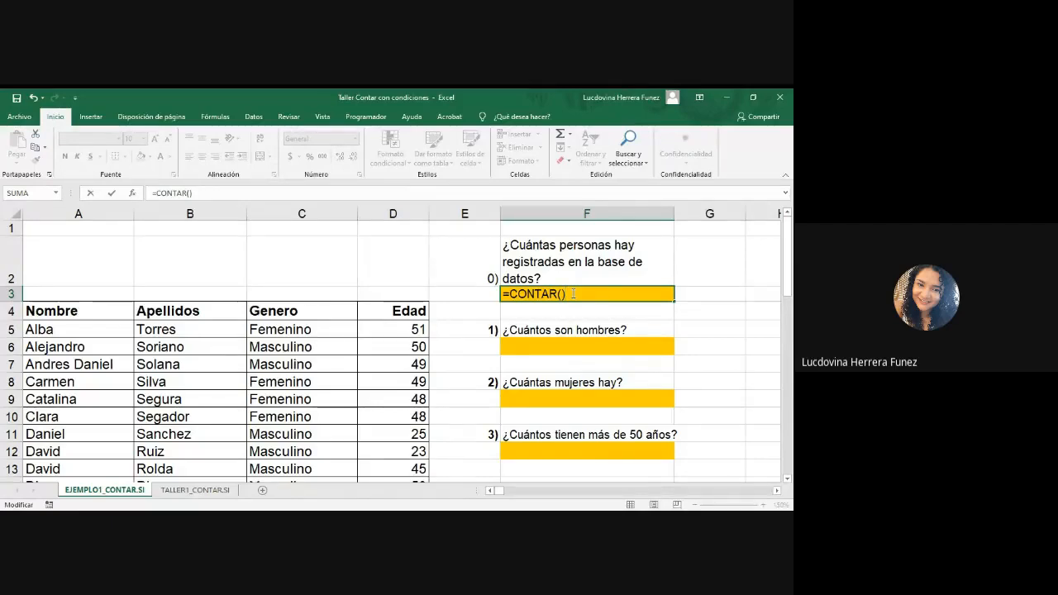
left_click(387, 521)
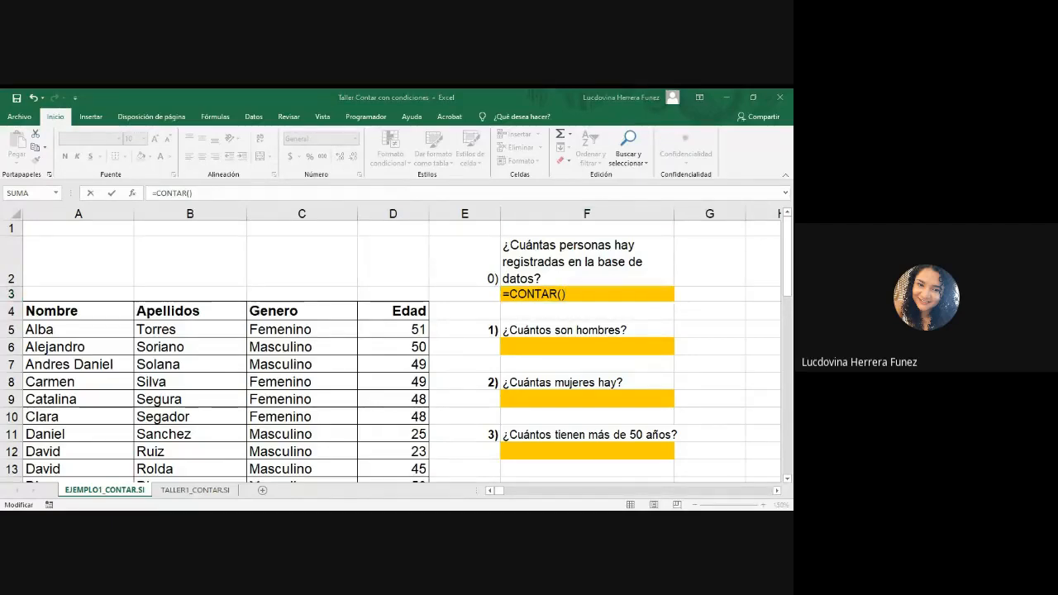
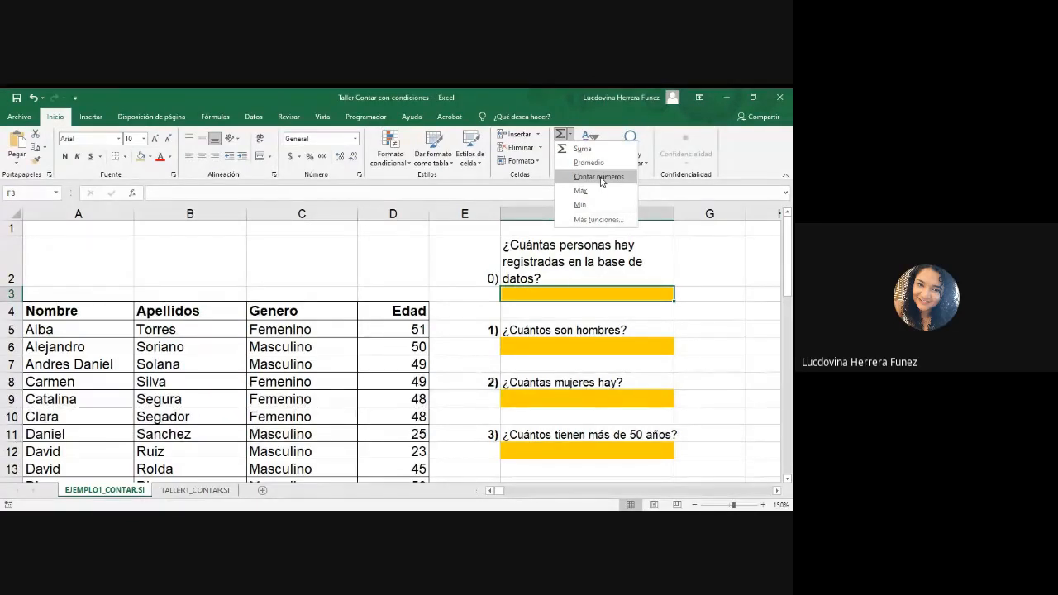
left_click(569, 291)
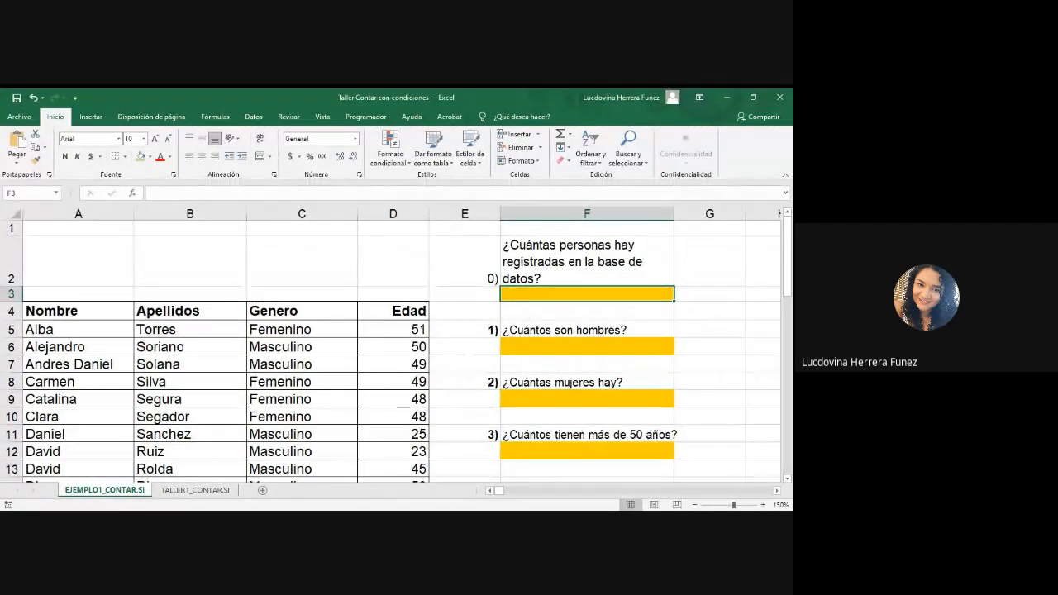
key("alt+Tab")
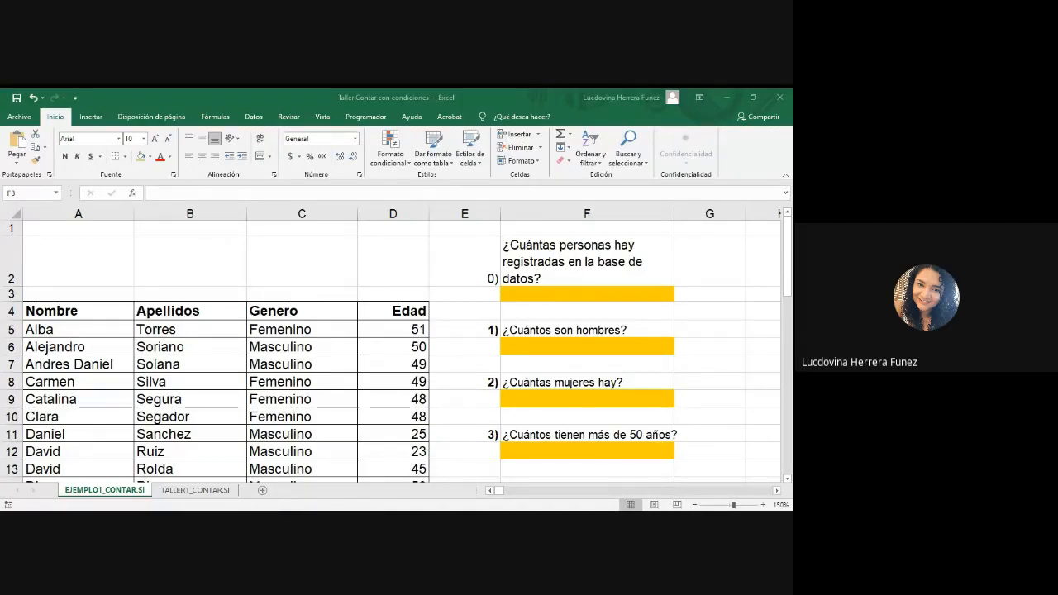
left_click(547, 294)
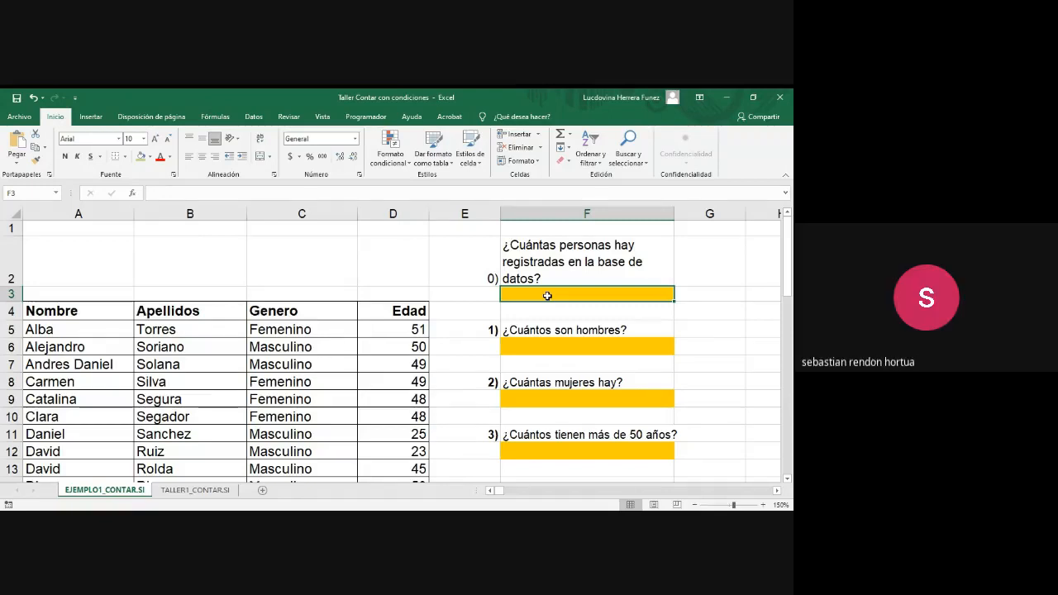
type("=")
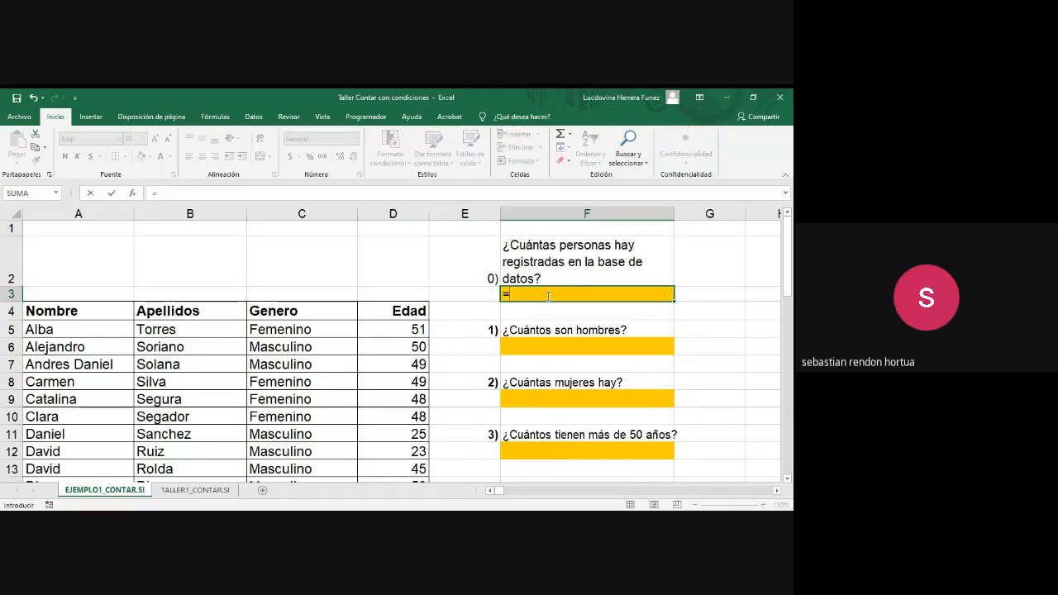
type("contar")
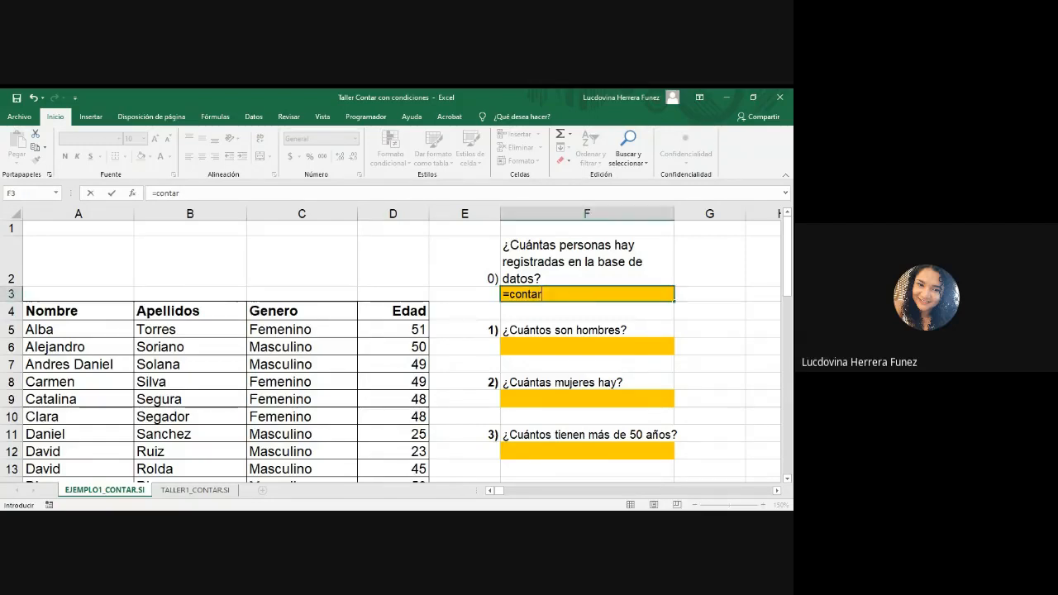
left_click(552, 296)
key("BackSpace")
key("BackSpace")
key("BackSpace")
key("BackSpace")
key("BackSpace")
key("BackSpace")
key("BackSpace")
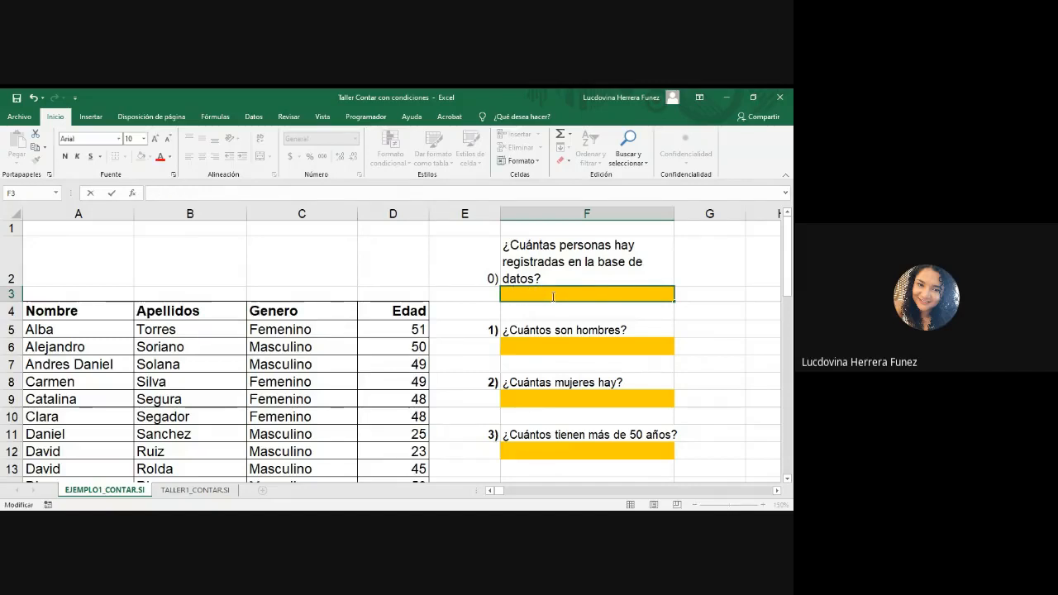
left_click(702, 330)
left_click(633, 293)
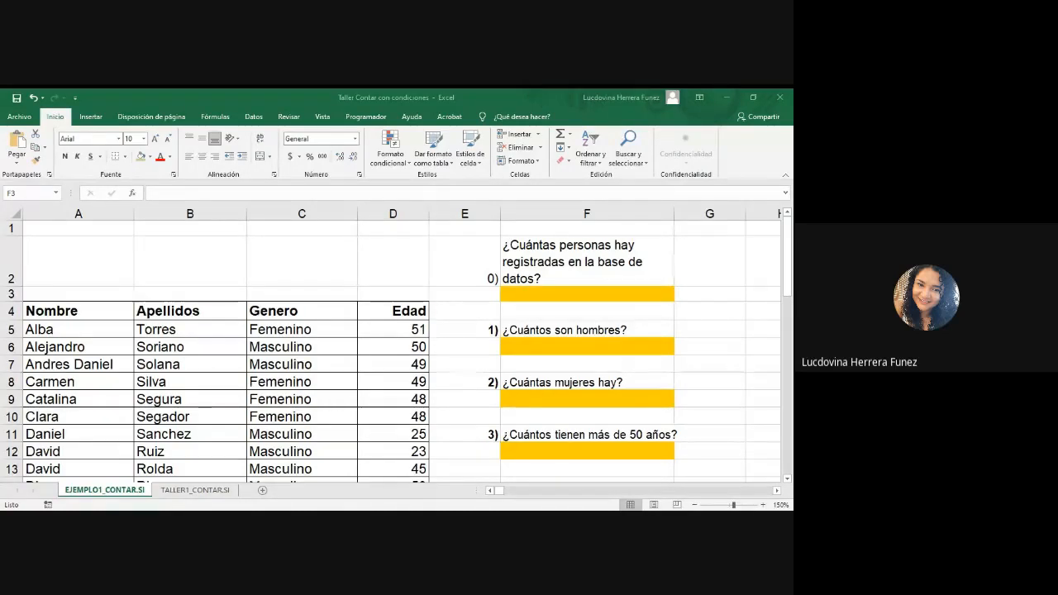
Step: Insert the Contar números function in cell F3 as a demonstration and clear the formula from the cell
left_click(590, 289)
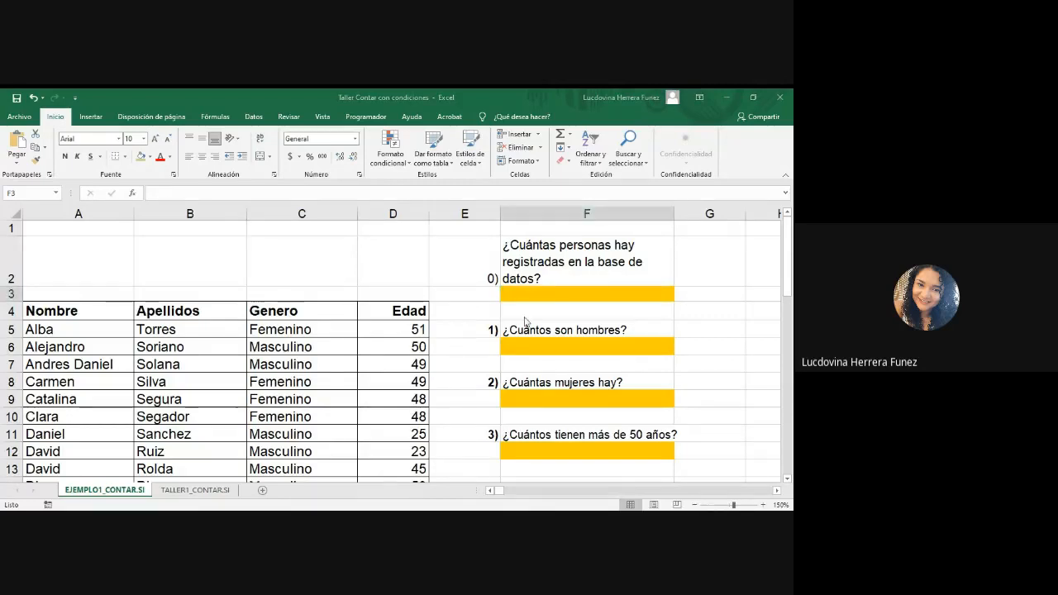
left_click(571, 135)
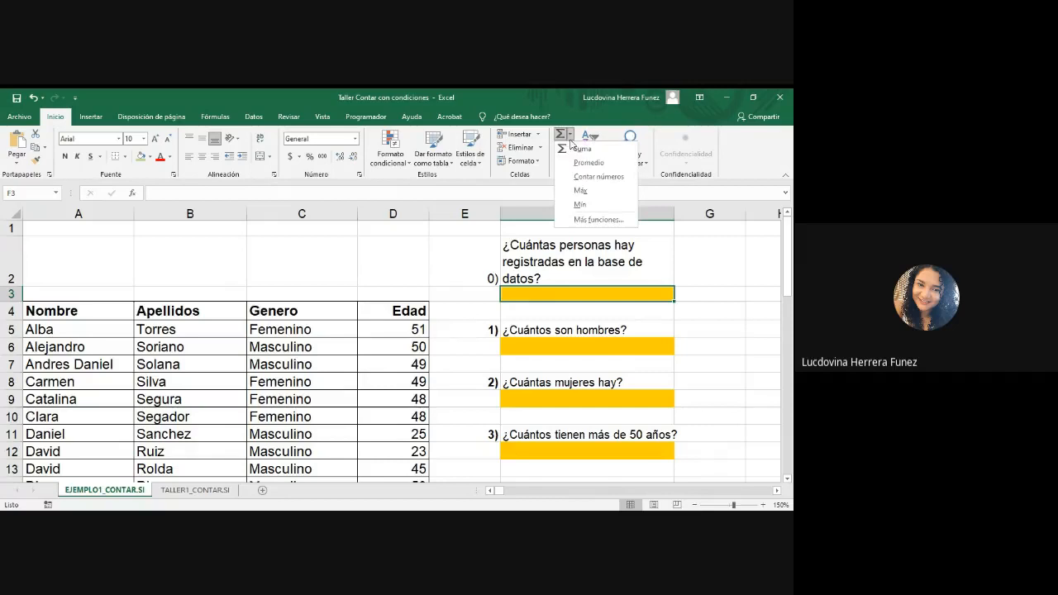
left_click(584, 181)
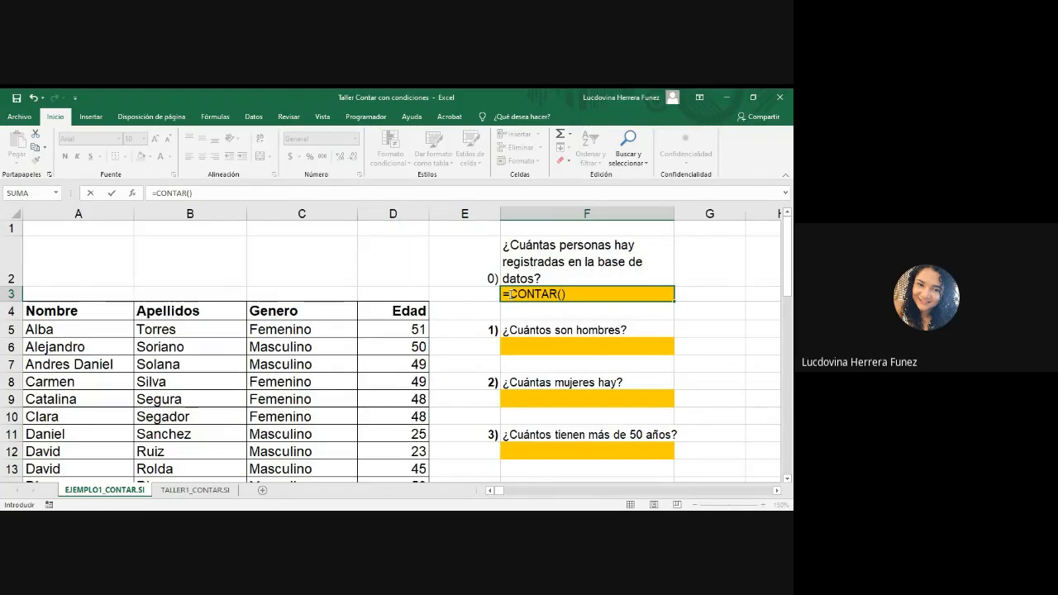
left_click(563, 295)
key("BackSpace")
key("BackSpace")
key("BackSpace")
key("BackSpace")
key("BackSpace")
key("BackSpace")
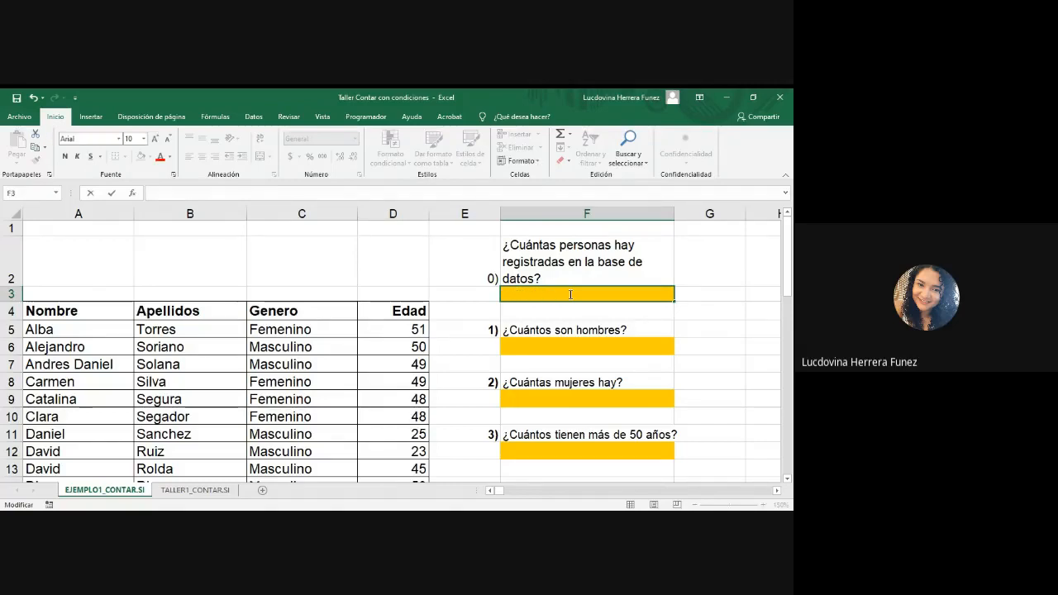
Step: Count the people registered in the database by entering the formula =contar(D5:d48) in answer cell F3
type("=contar(")
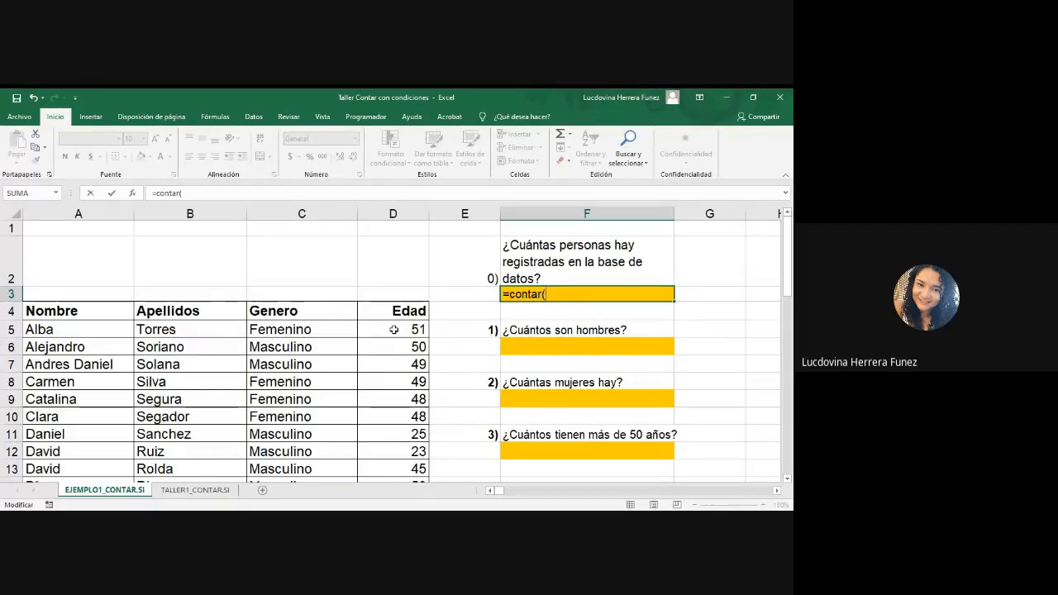
left_click(394, 330)
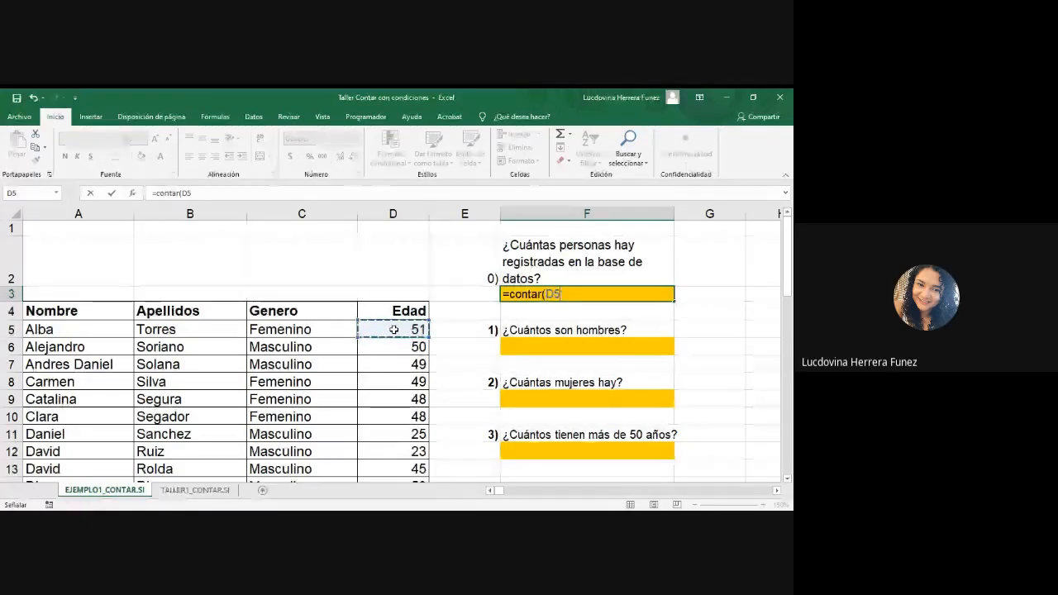
key("F8")
key("BackSpace")
key("BackSpace")
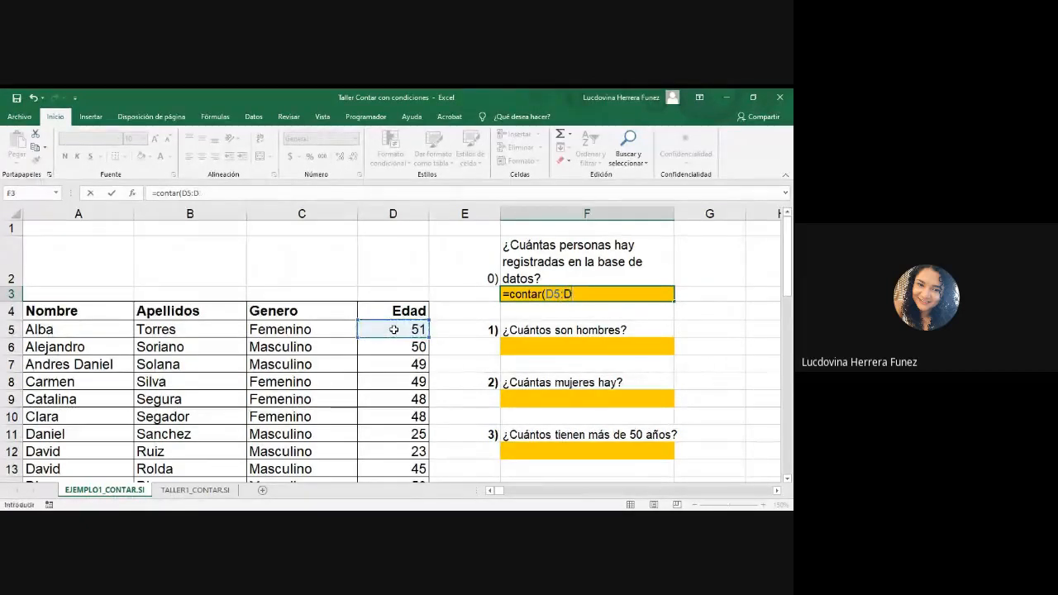
key("BackSpace")
type(":")
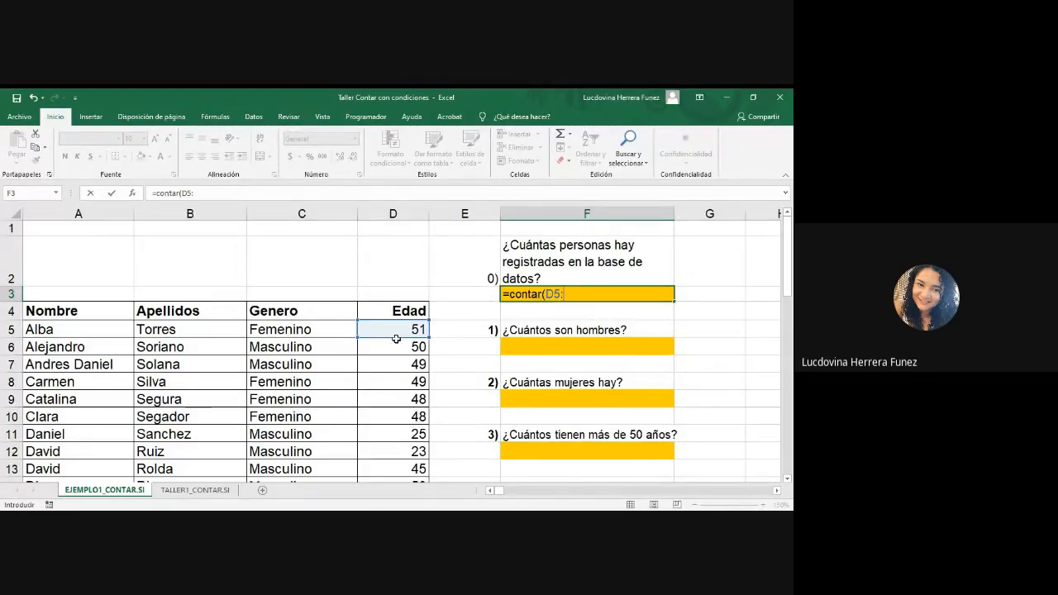
scroll(396, 340, "down", 17)
scroll(398, 330, "up", 4)
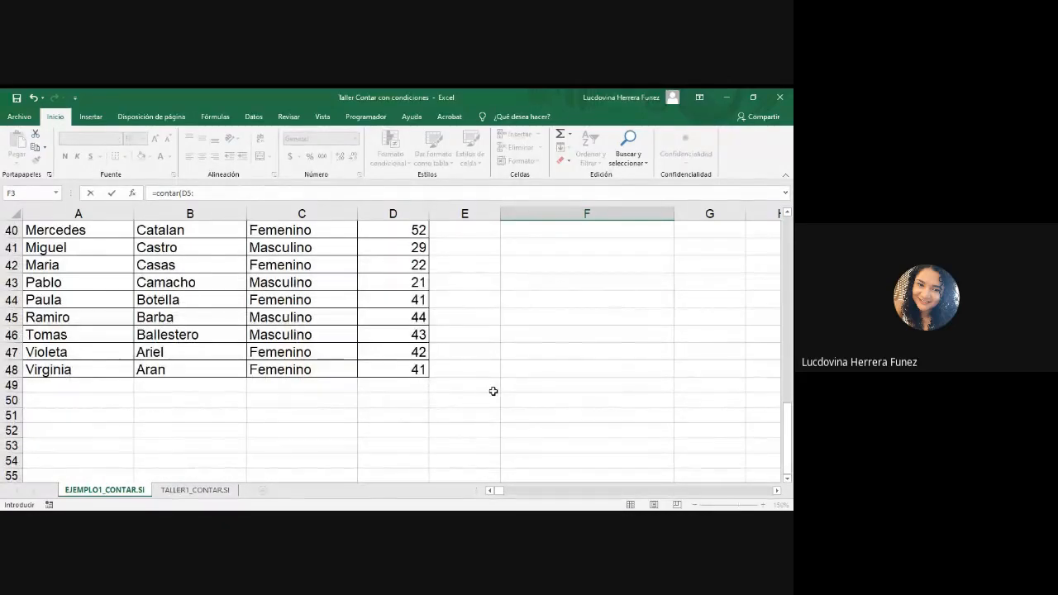
scroll(494, 388, "up", 13)
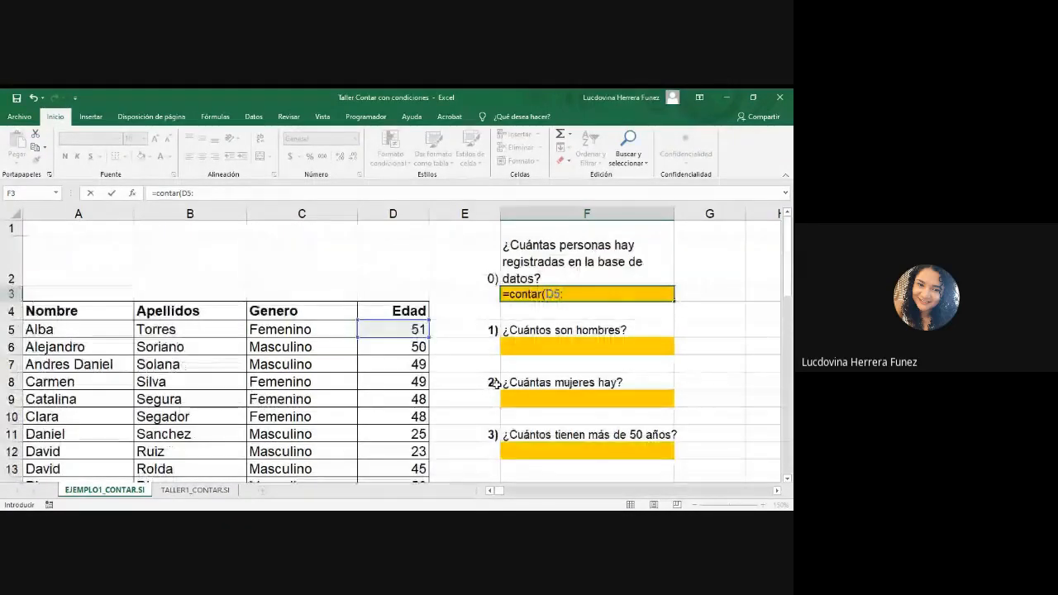
type("d4")
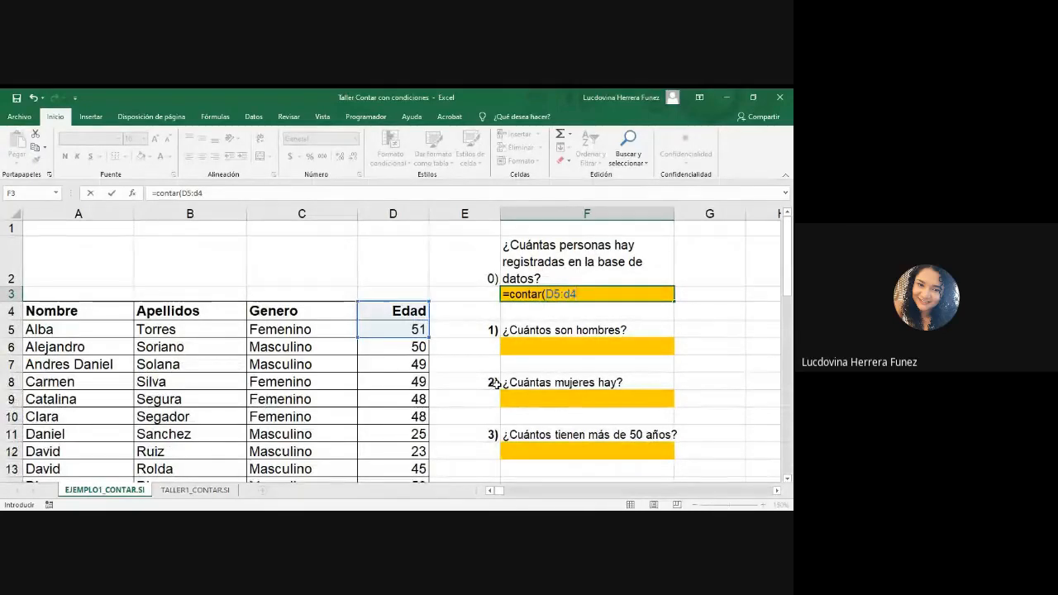
type("8")
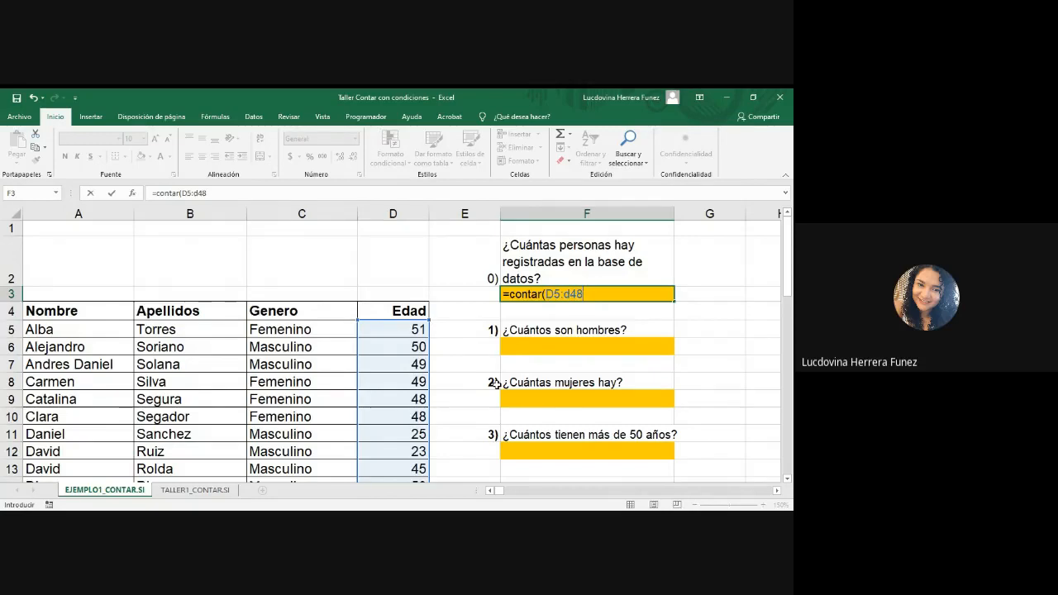
type(")")
key("Return")
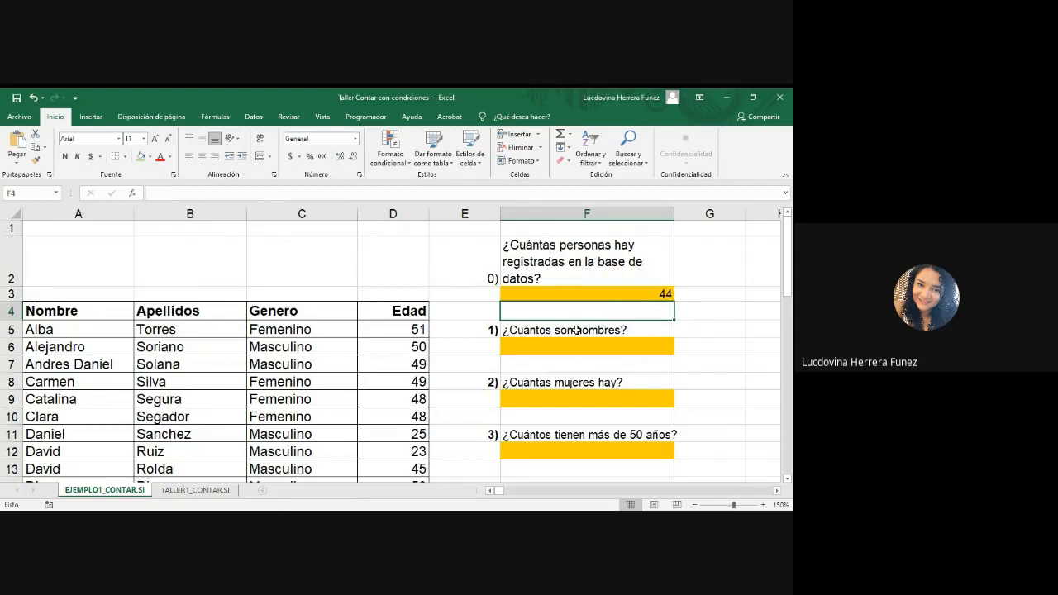
Step: Review the question in F2 and the CONTAR formula in F3, and select answer cell F6 for the question about men
left_click(582, 262)
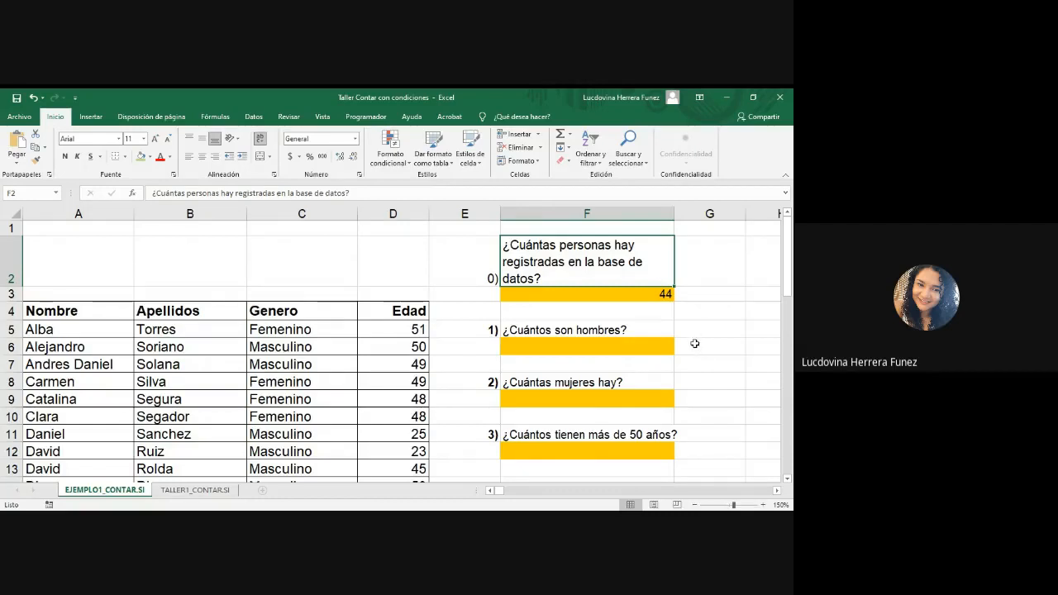
left_click(640, 296)
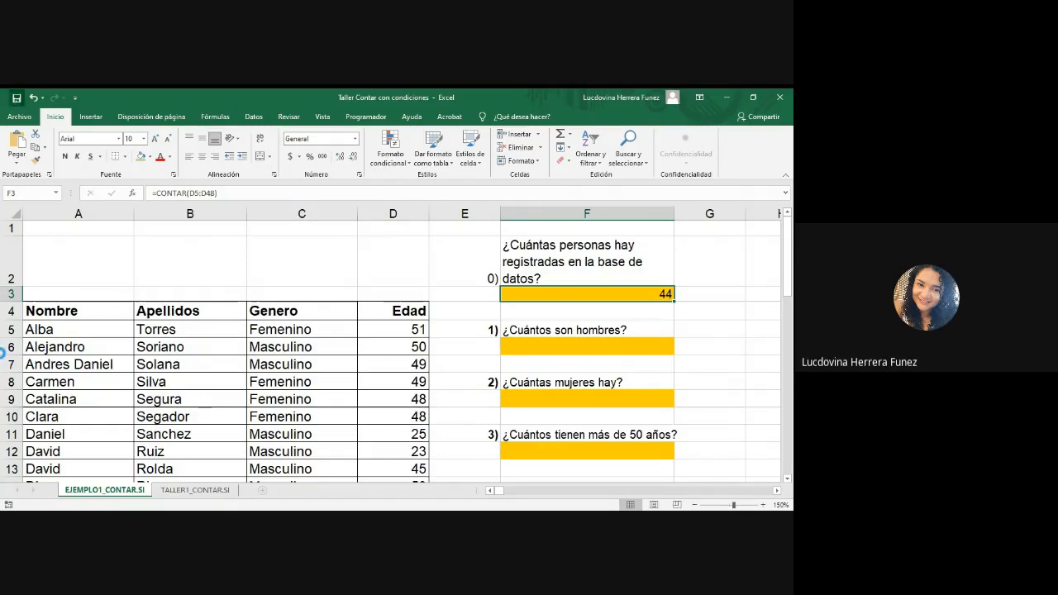
left_click(304, 509)
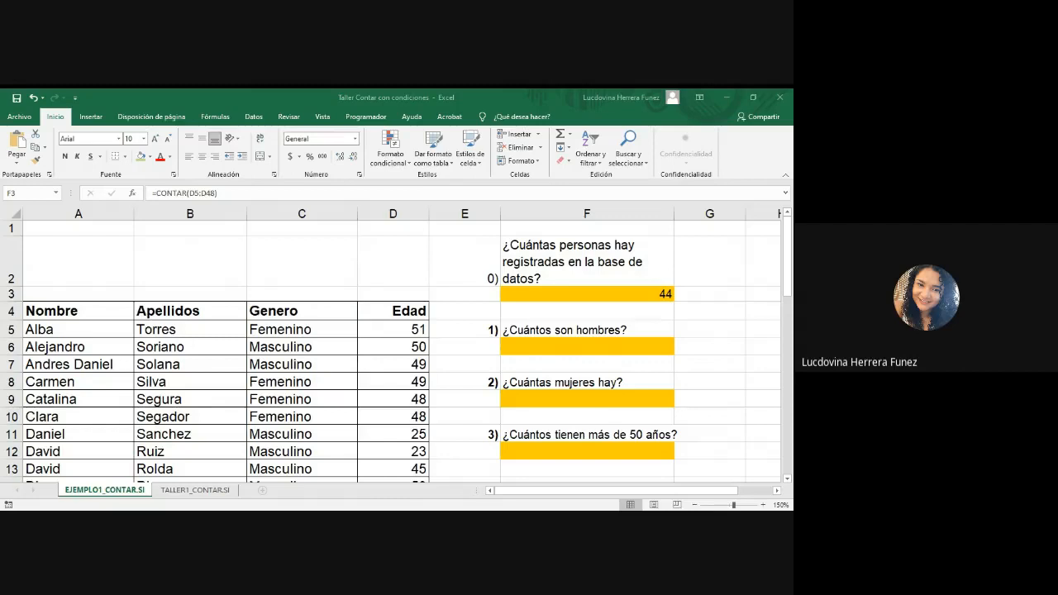
left_click(365, 474)
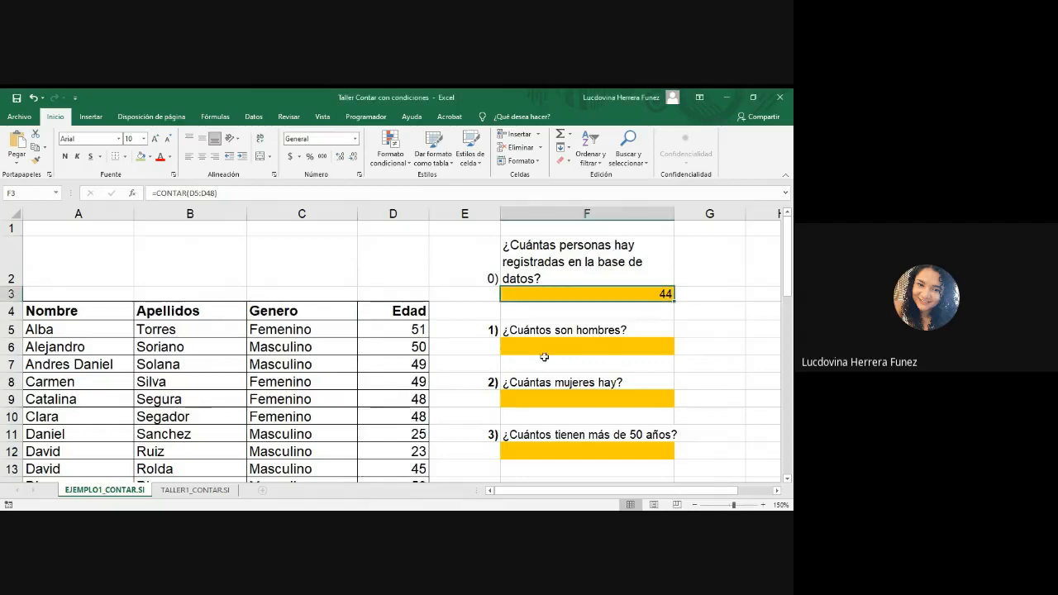
left_click(553, 345)
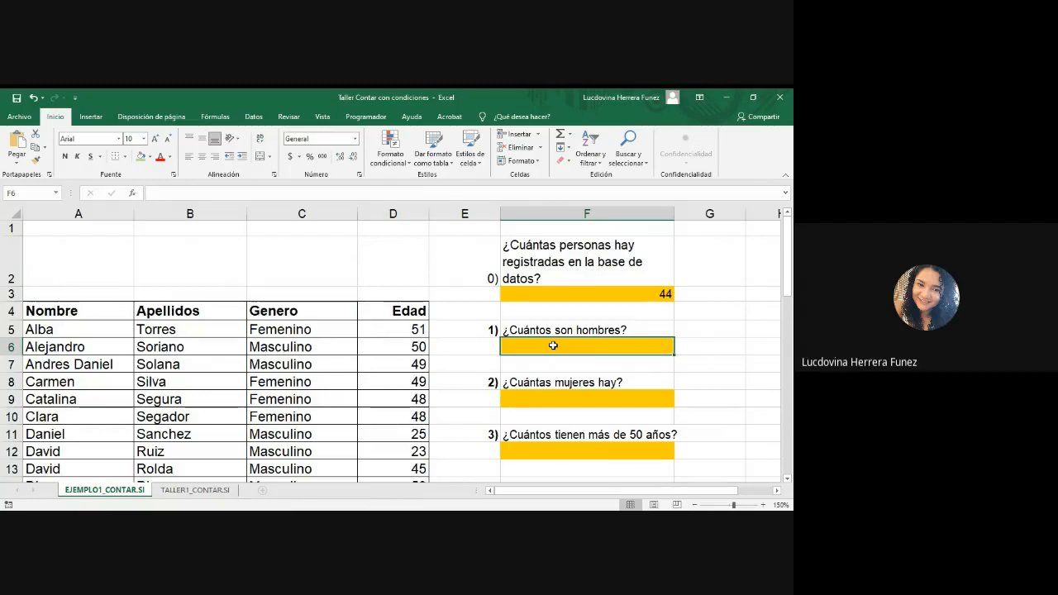
double_click(609, 295)
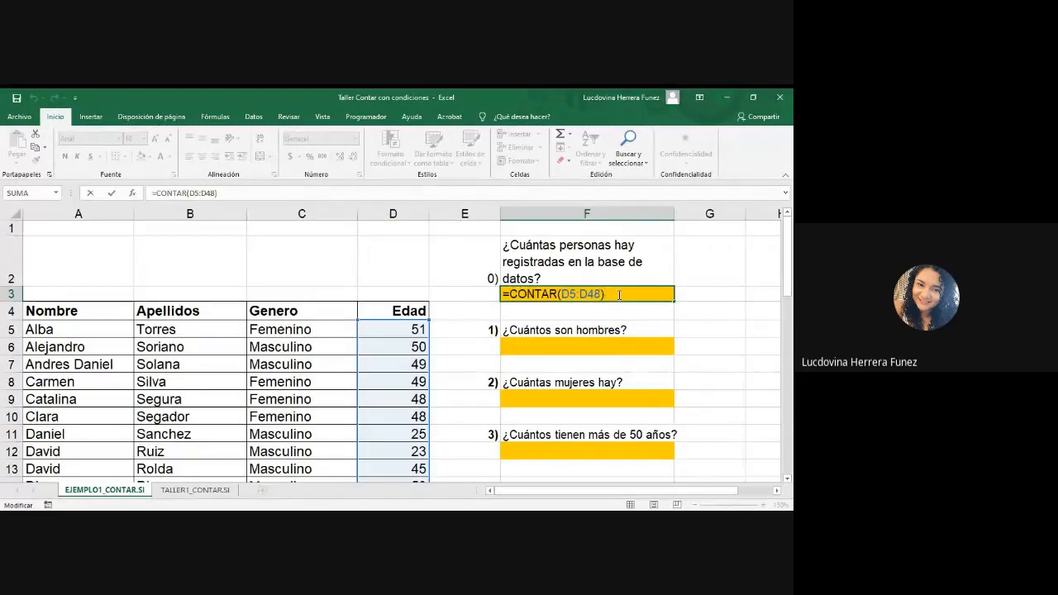
key("Return")
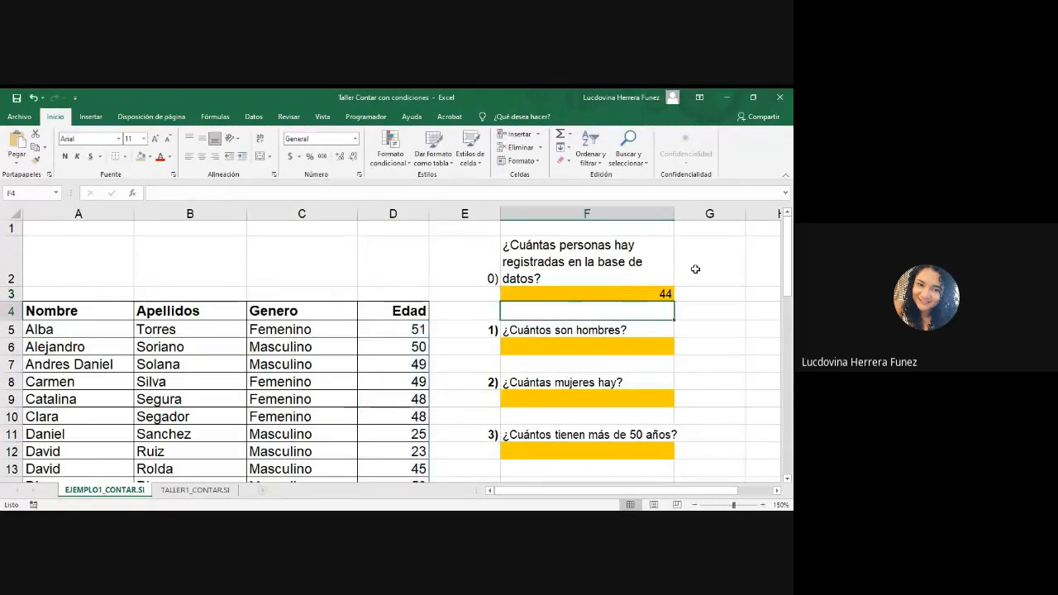
left_click(619, 341)
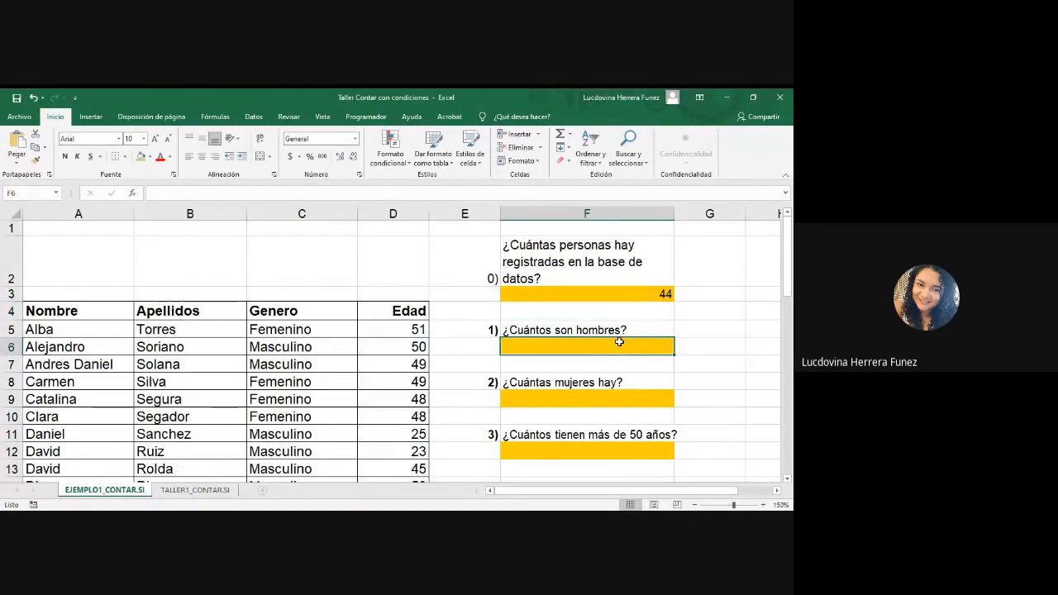
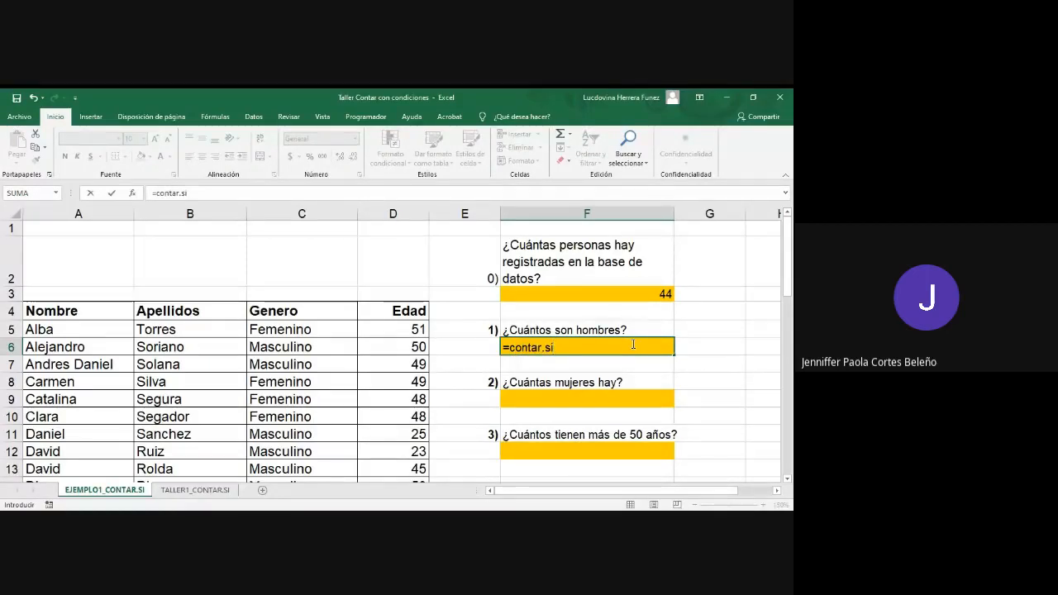
Step: Give the contar.si formula in cell F6 the Genero range C5:C48 as its first argument
type("(")
left_click_drag(409, 329, 408, 457)
scroll(410, 449, "up", 1)
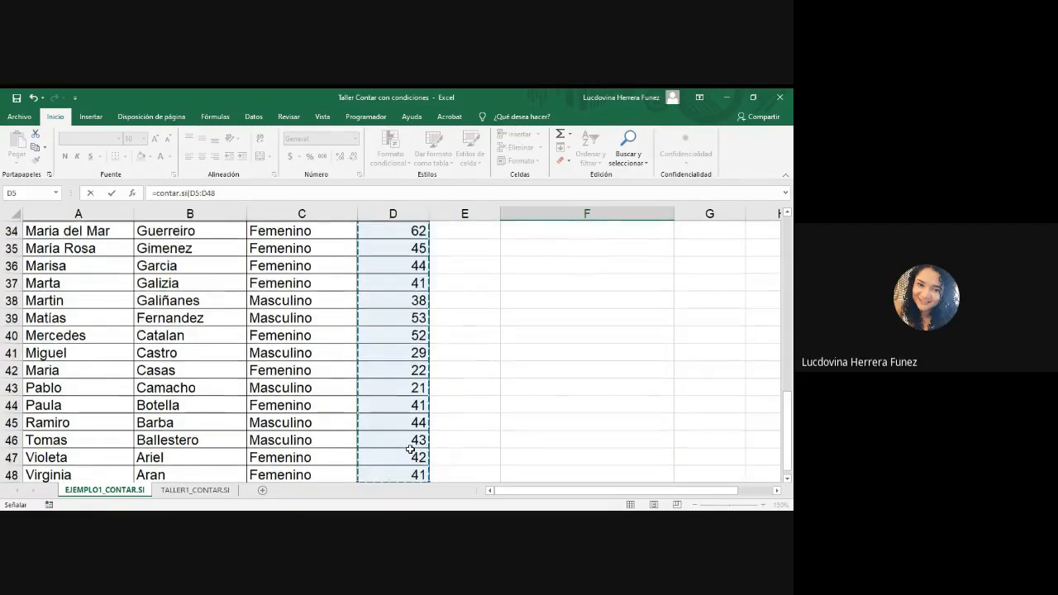
scroll(411, 449, "up", 10)
left_click(305, 314)
left_click_drag(305, 314, 323, 448)
scroll(325, 448, "up", 9)
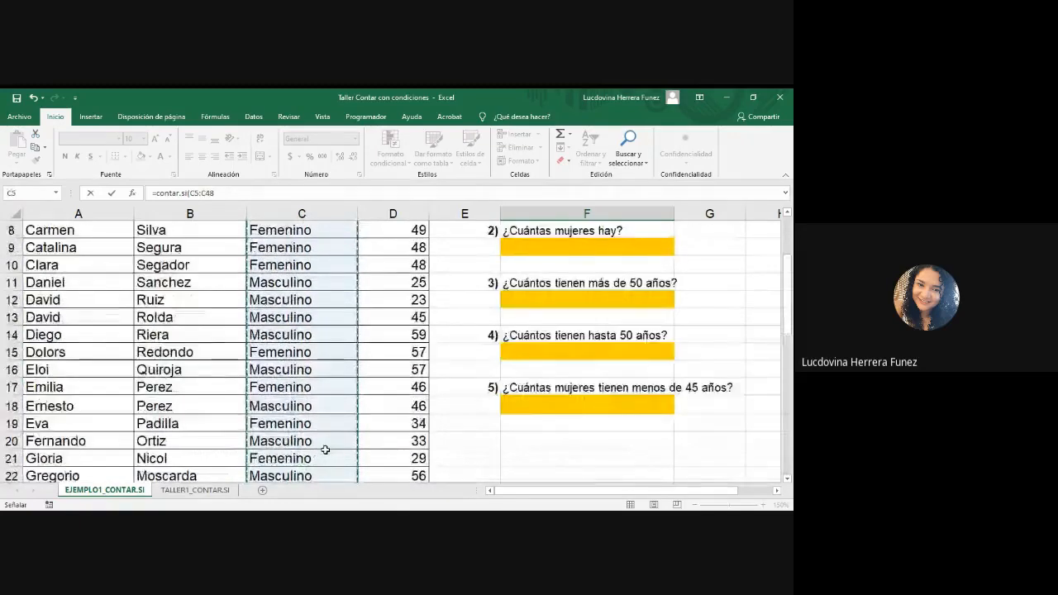
scroll(325, 450, "up", 3)
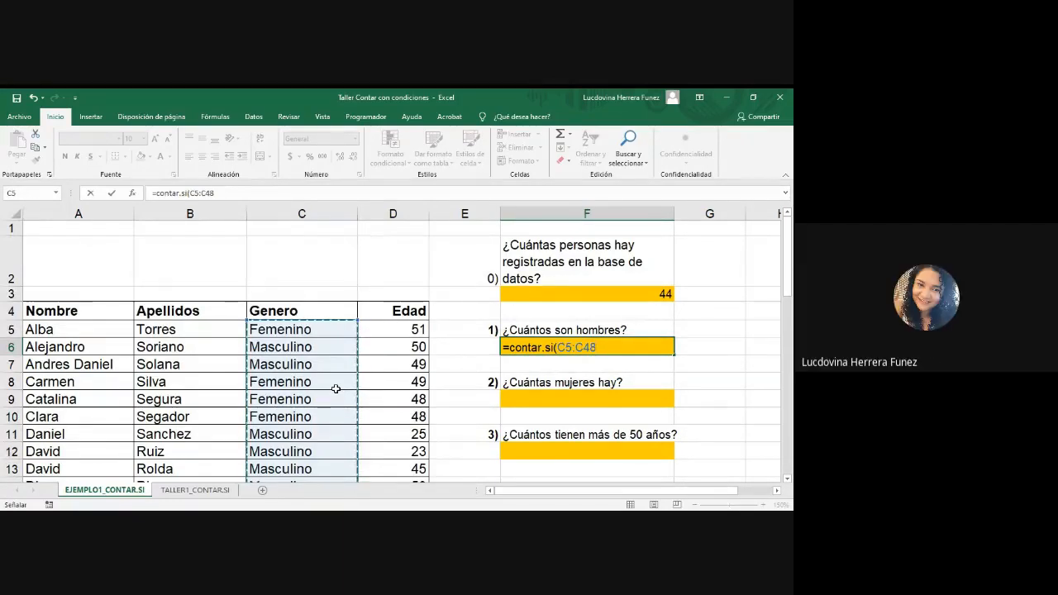
type(";")
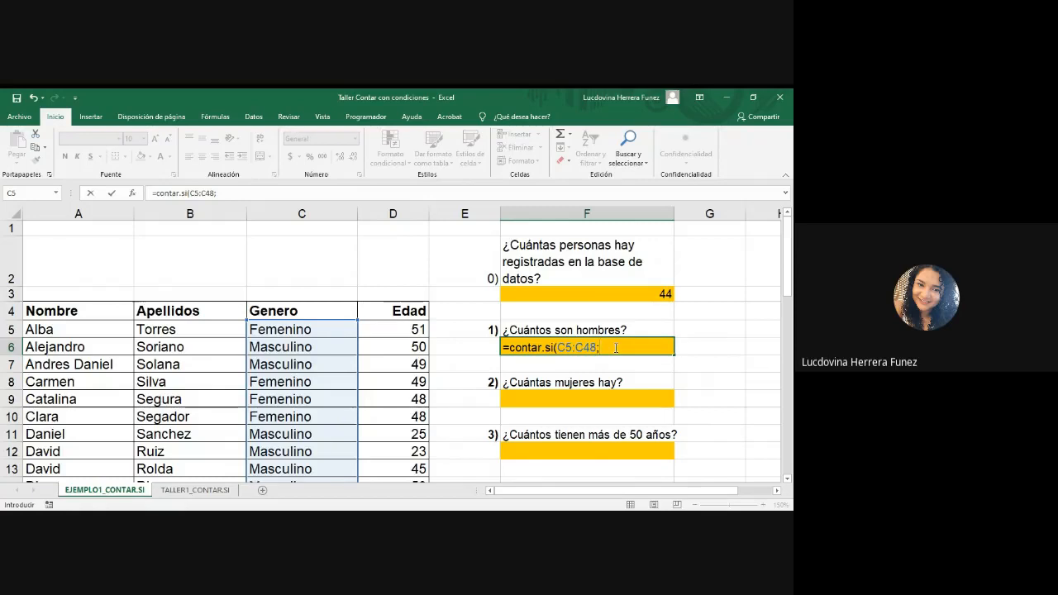
Step: Complete the F6 formula with the criterion "Masculino" to count the men
type("\"")
type("M")
type("asculino\"")
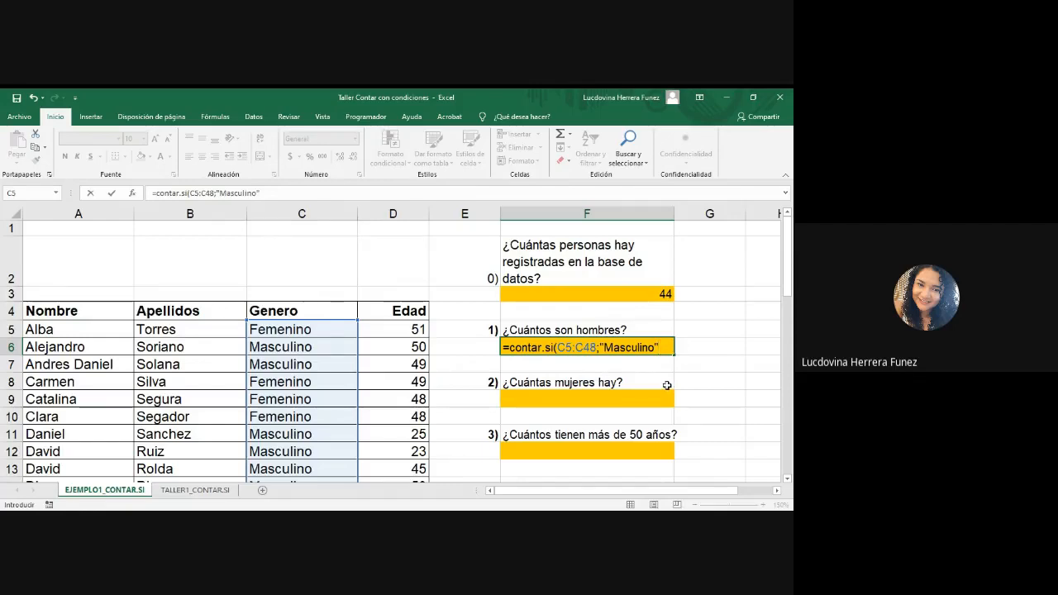
type(")")
key("Return")
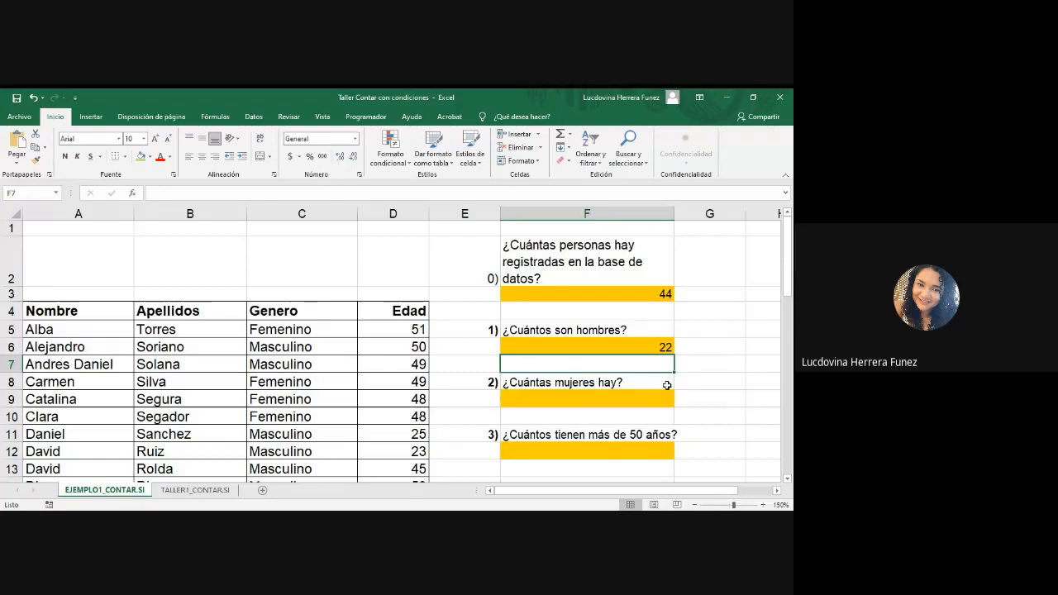
Step: Start a CONTAR.SI formula in answer cell F9 with the range c5:c48 for the question about women
left_click(652, 398)
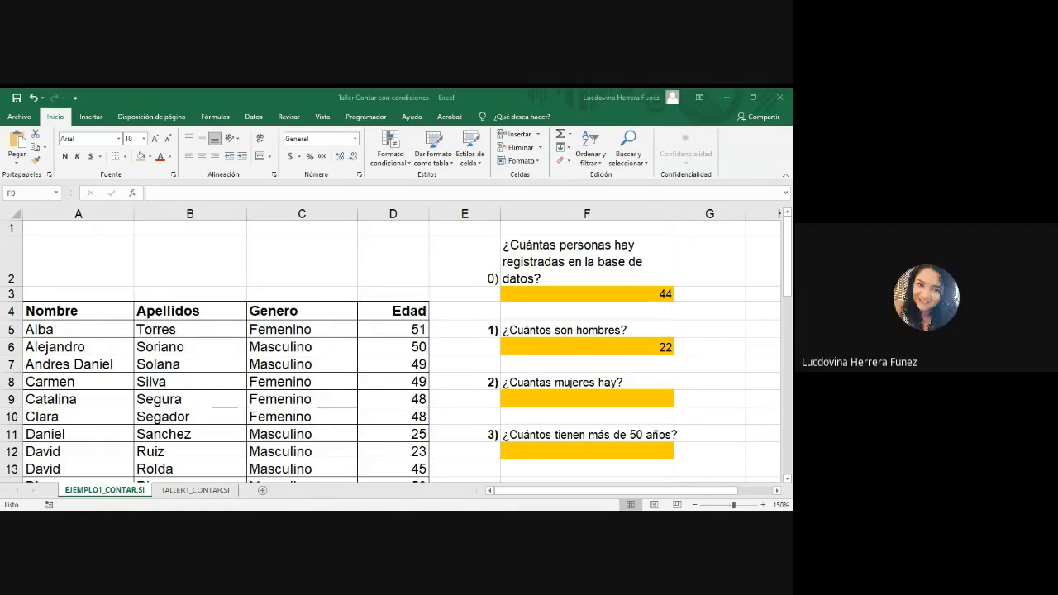
left_click(662, 403)
type("=con")
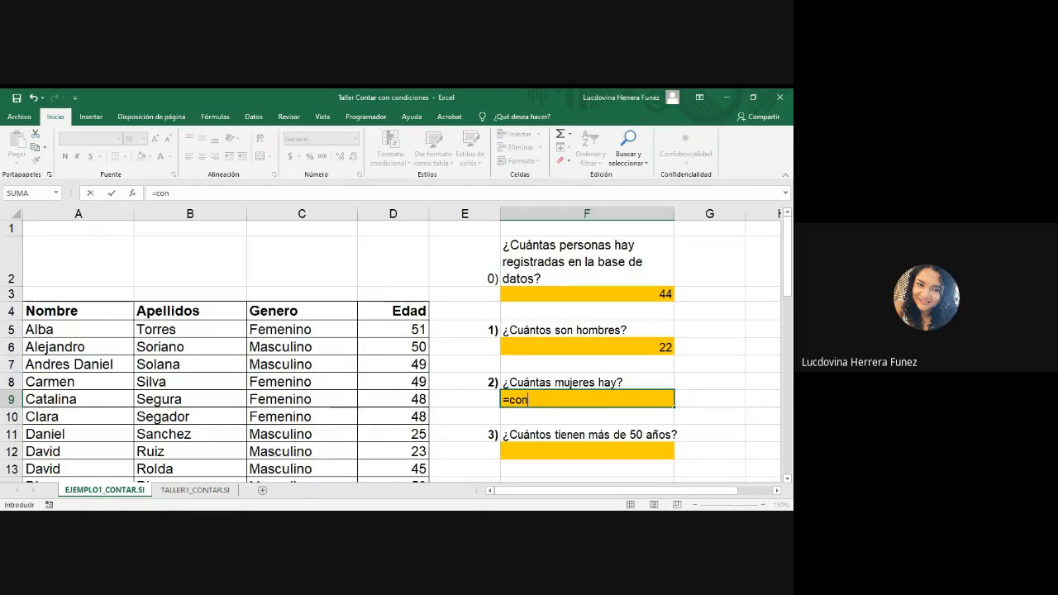
double_click(538, 454)
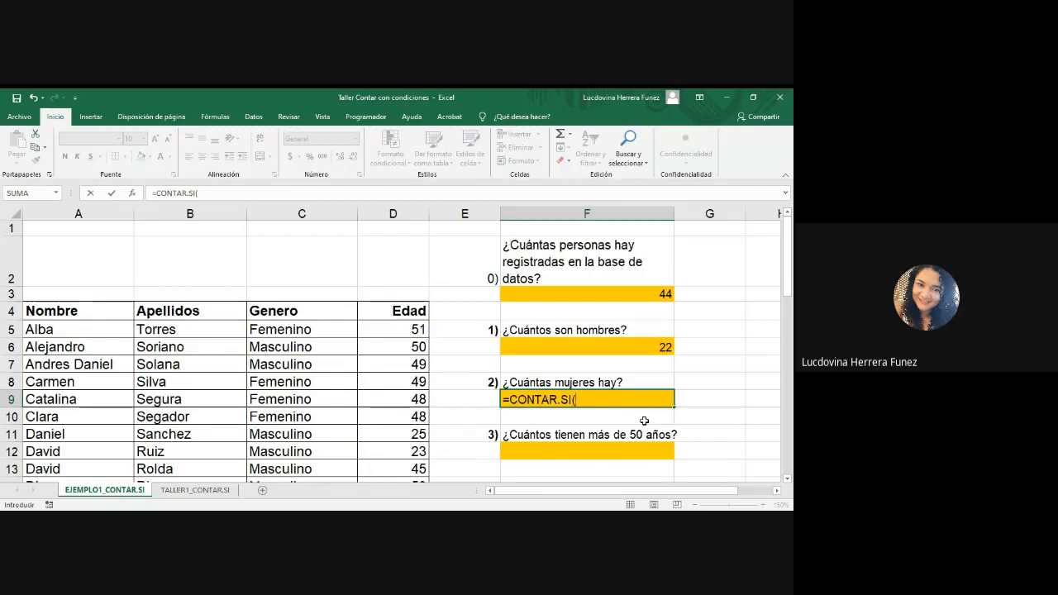
type("c5")
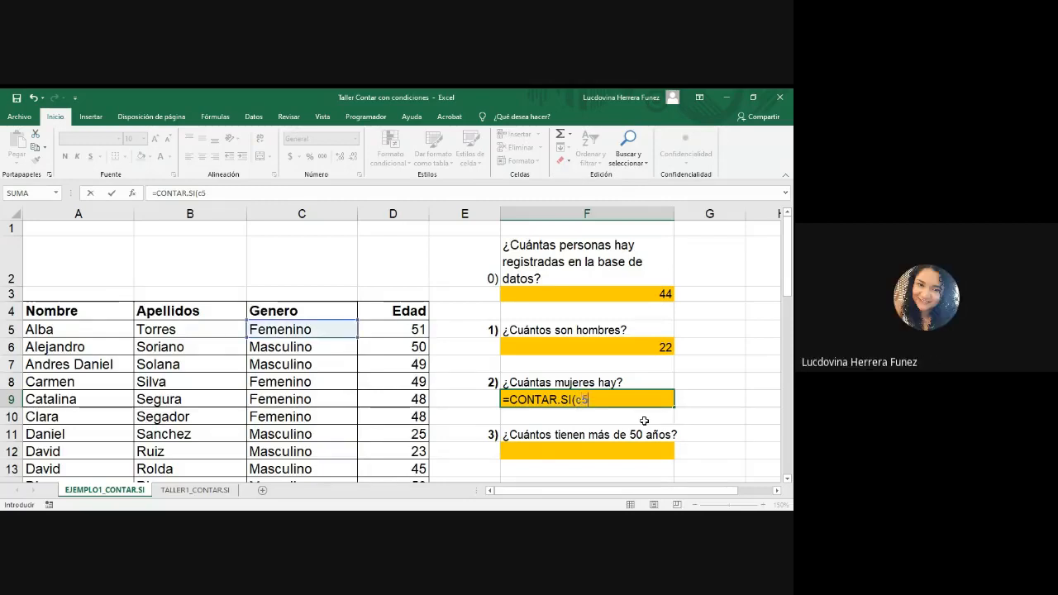
type(":c4")
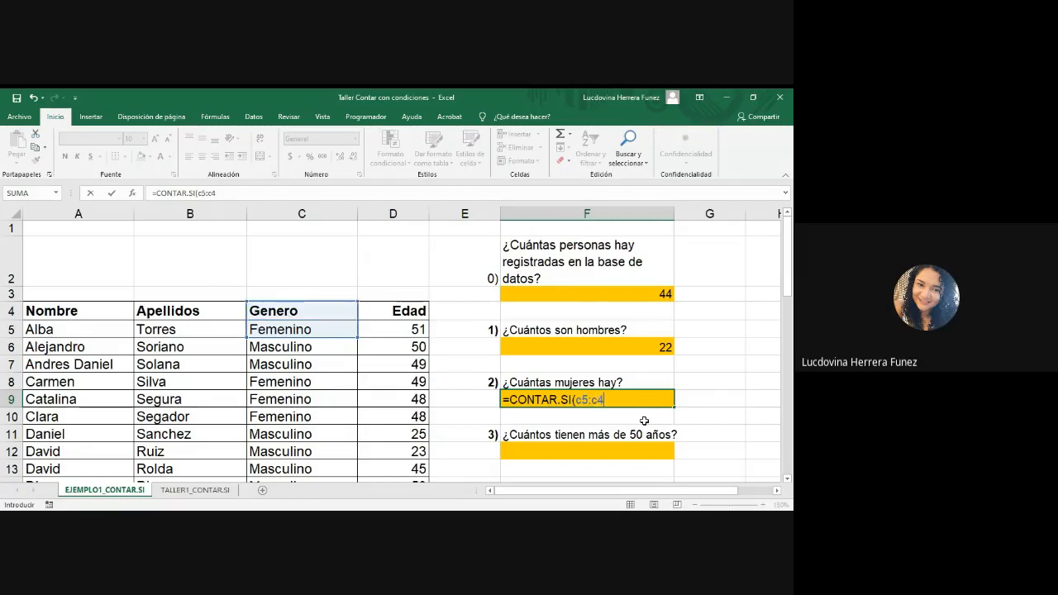
type("8;")
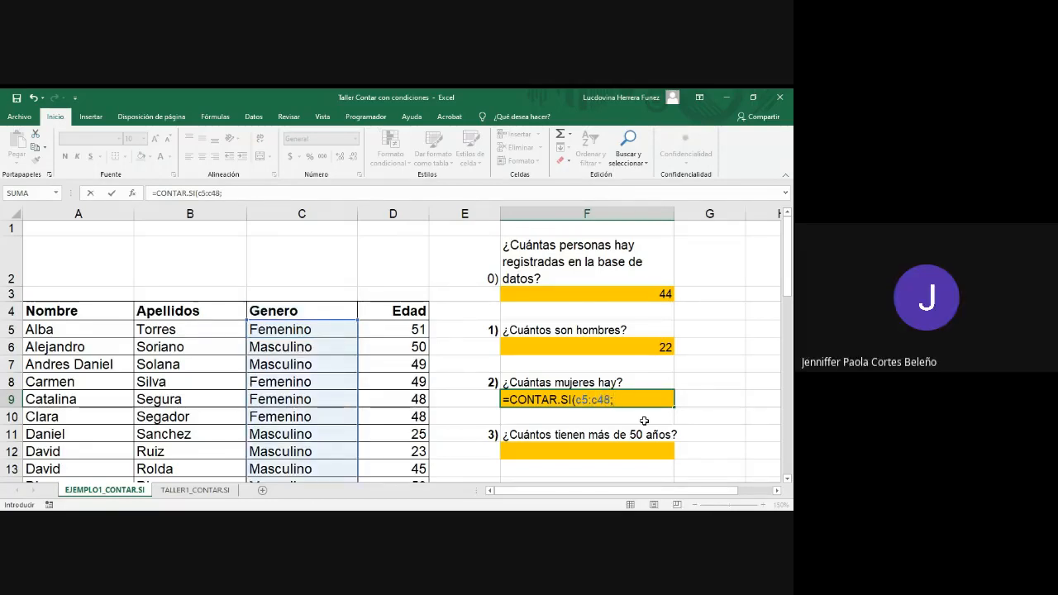
type("\"Femeni")
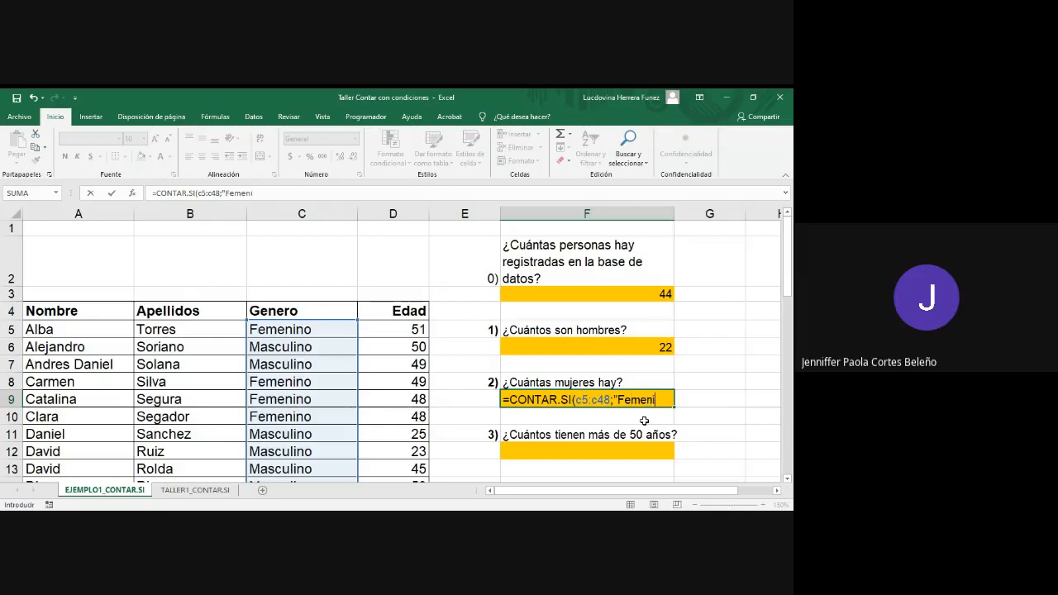
type("no\")")
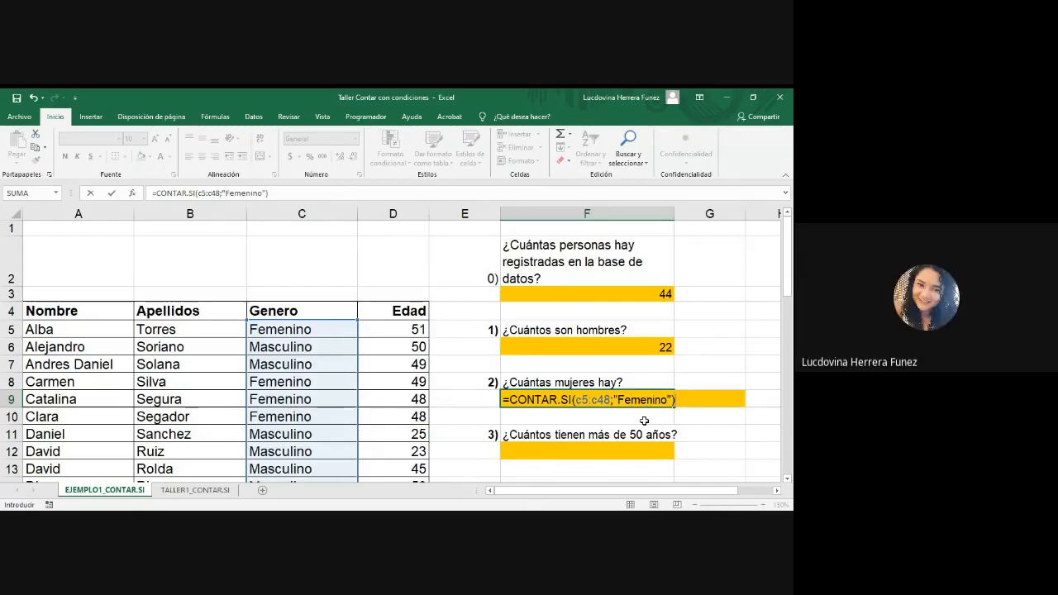
Step: Complete the F9 formula with the criterion "Femenino" to count the women
key("Return")
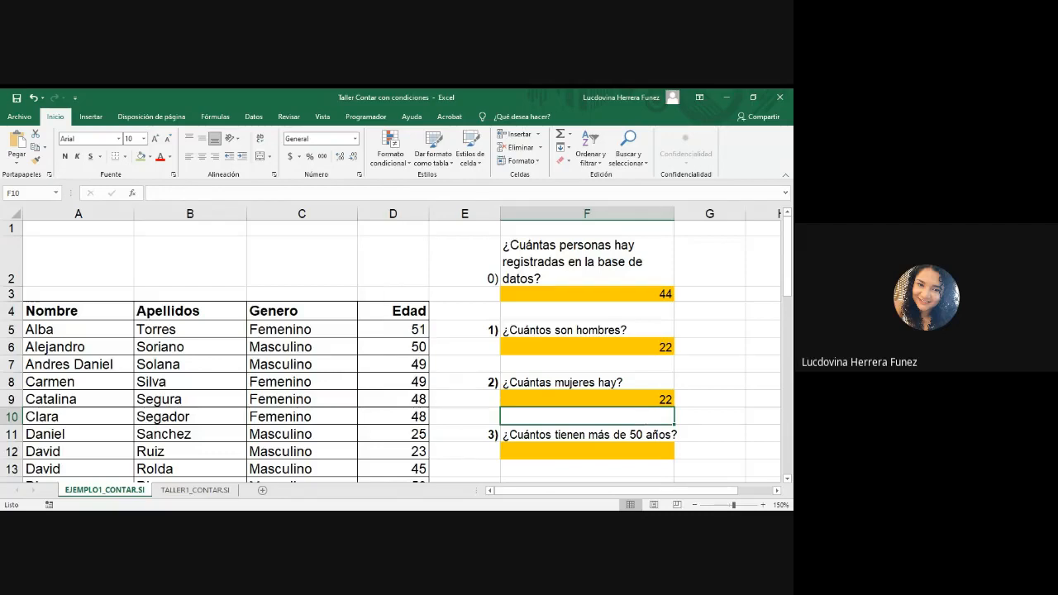
key("alt+Tab")
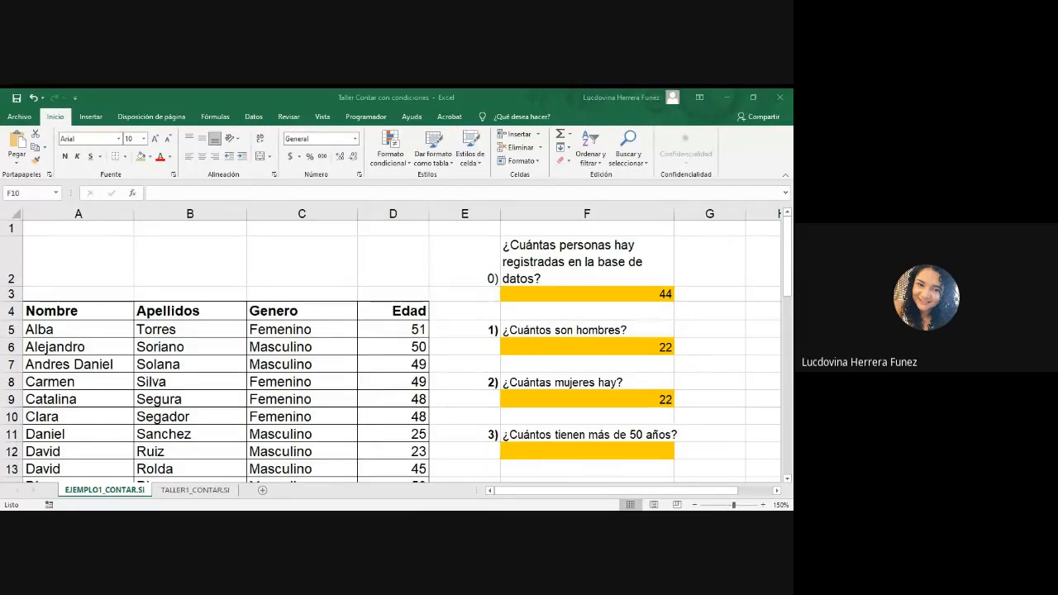
key("alt+Tab")
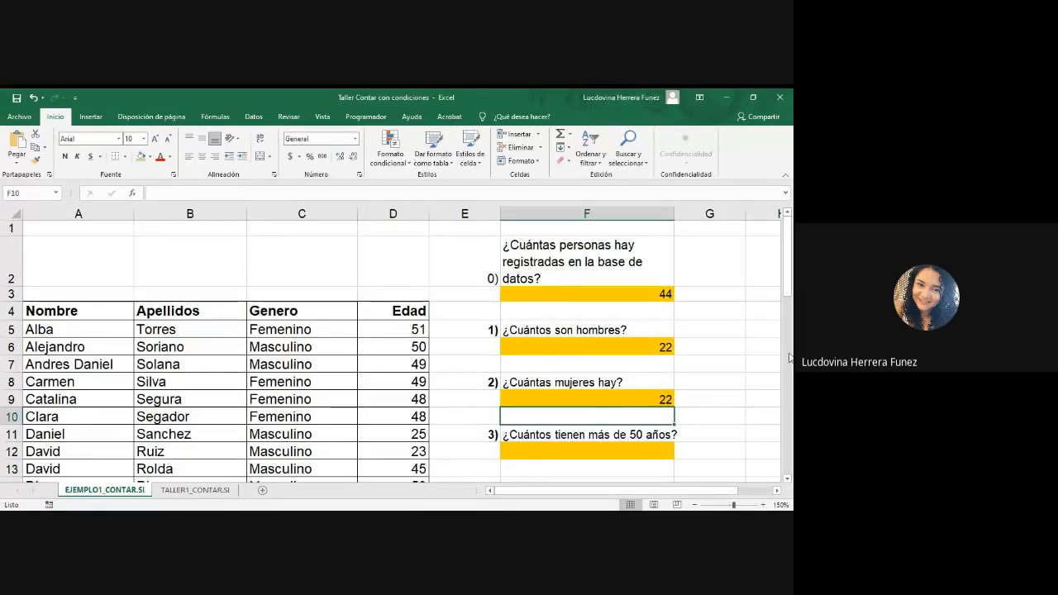
Step: Start a CONTAR.SI formula in answer cell F12 with the Edad range d5:d48 for the people over 50
left_click_drag(789, 276, 790, 290)
left_click(610, 371)
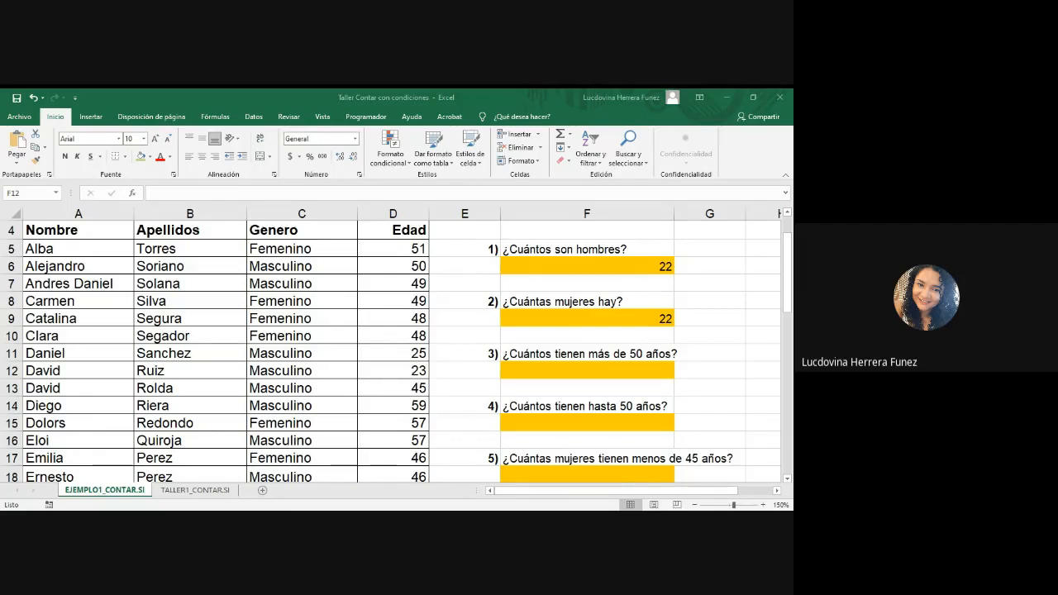
left_click(587, 370)
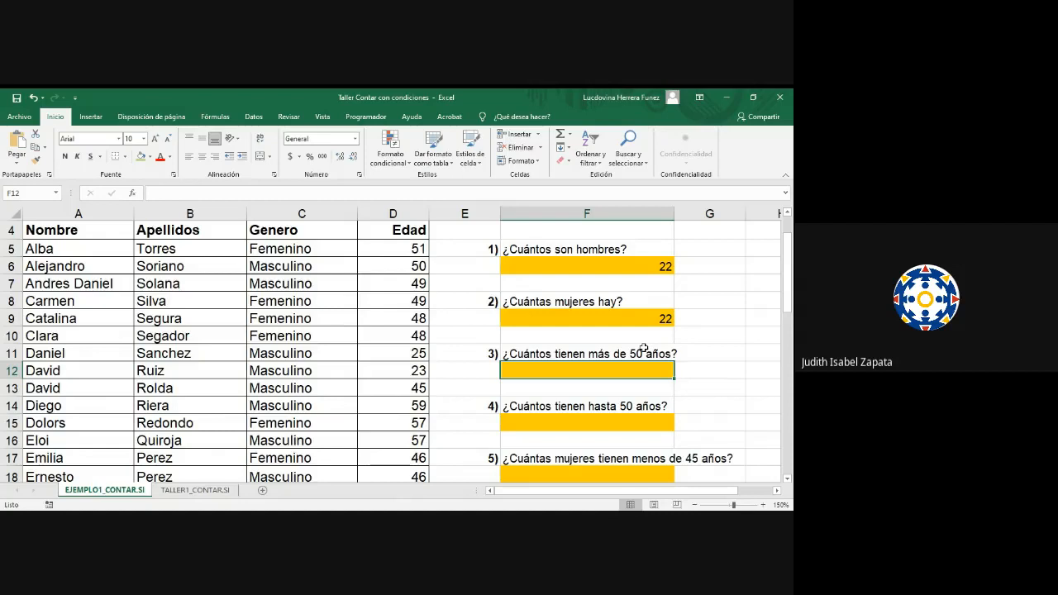
type("=con")
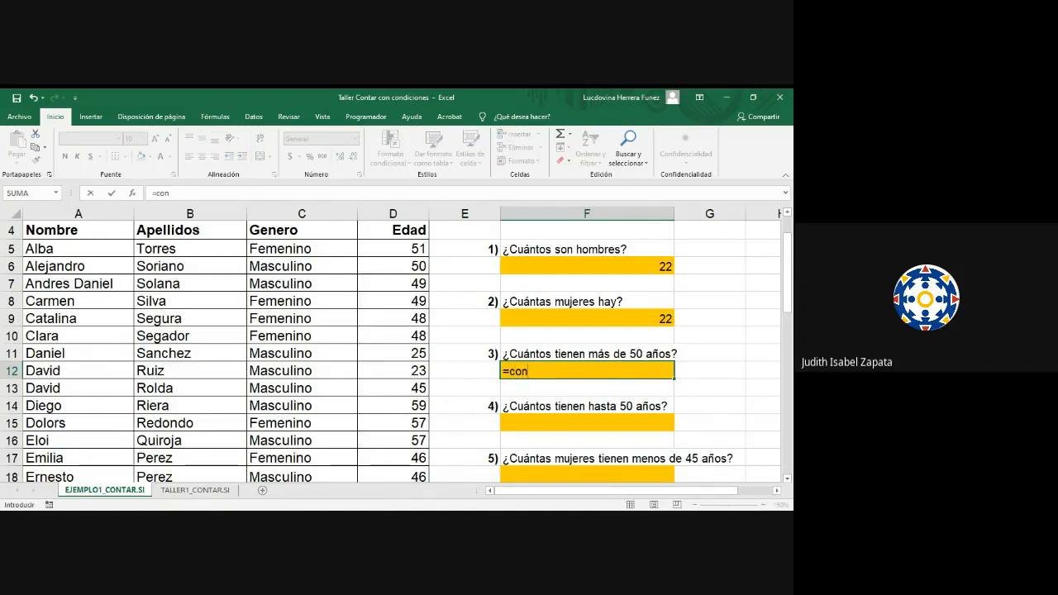
double_click(561, 422)
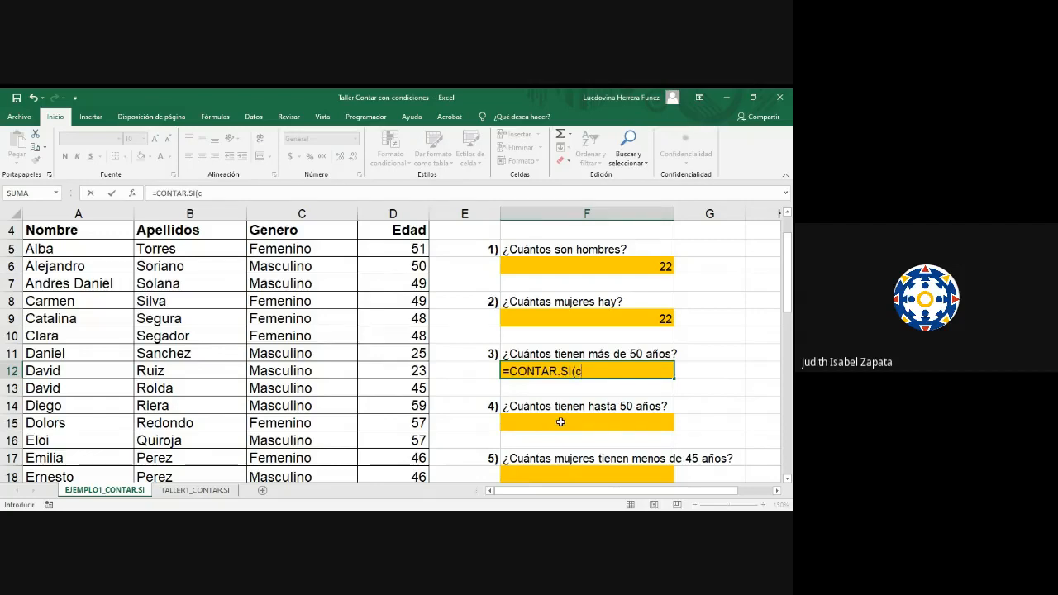
type("c5")
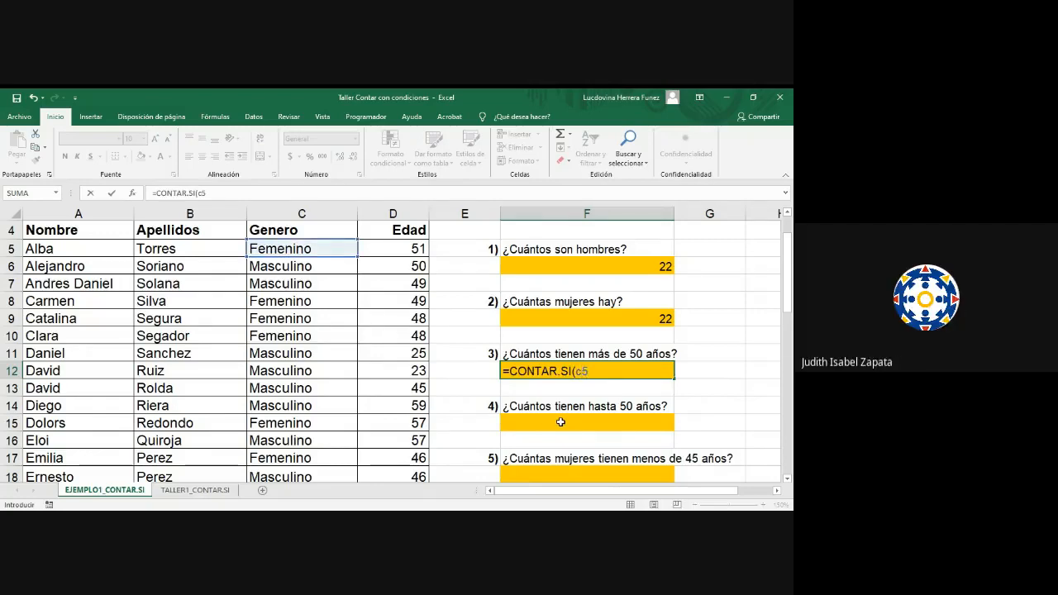
key("BackSpace")
key("BackSpace")
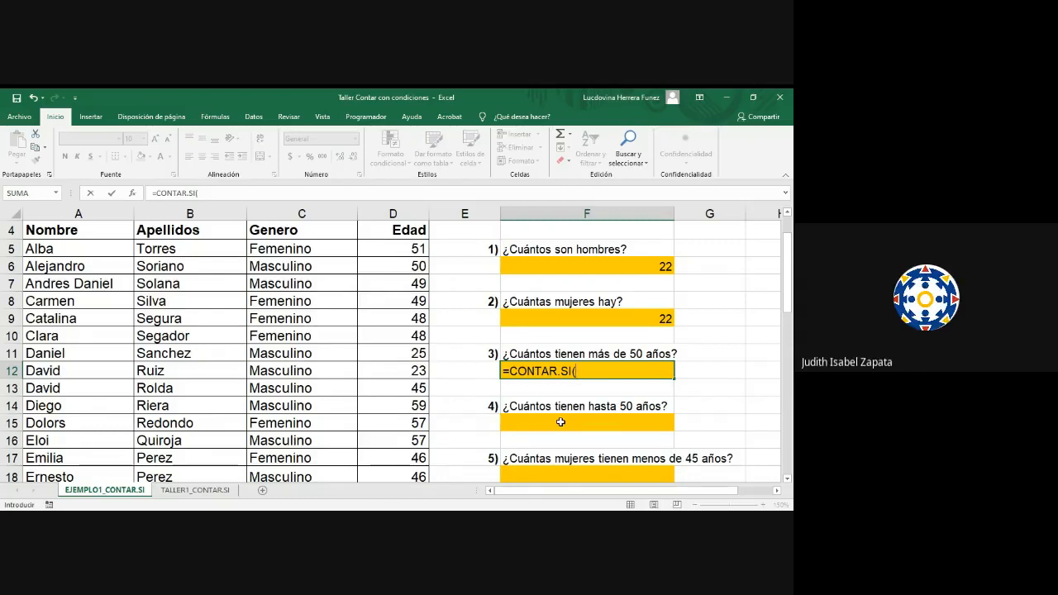
type("d5")
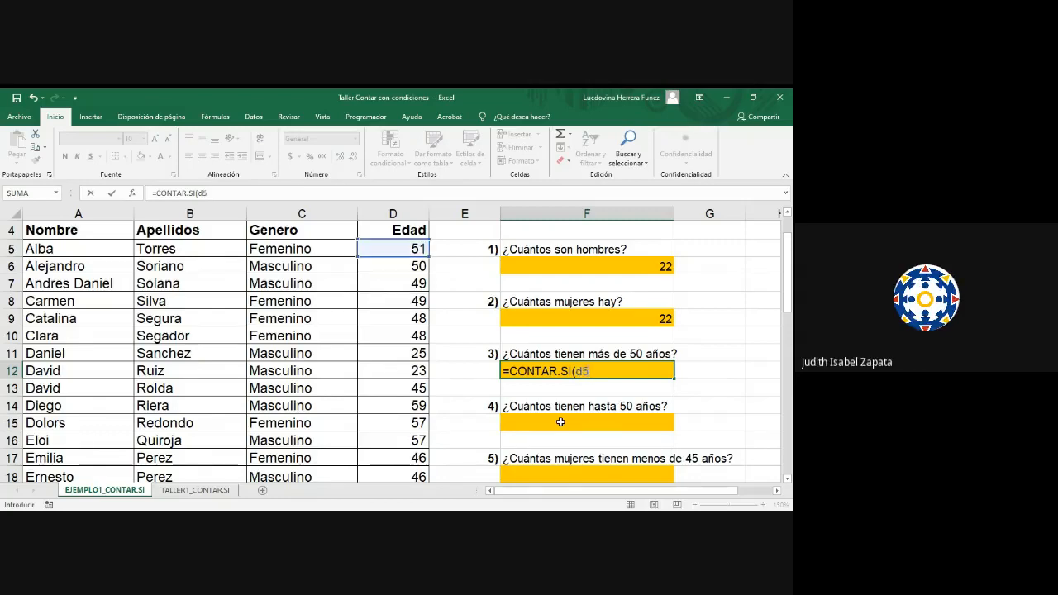
type(":d")
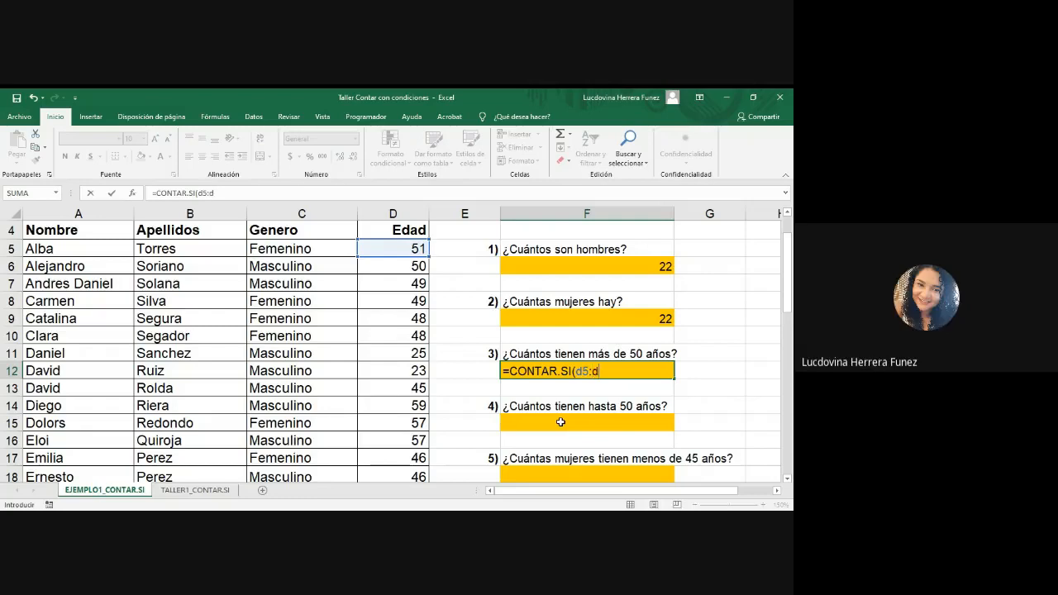
type("48")
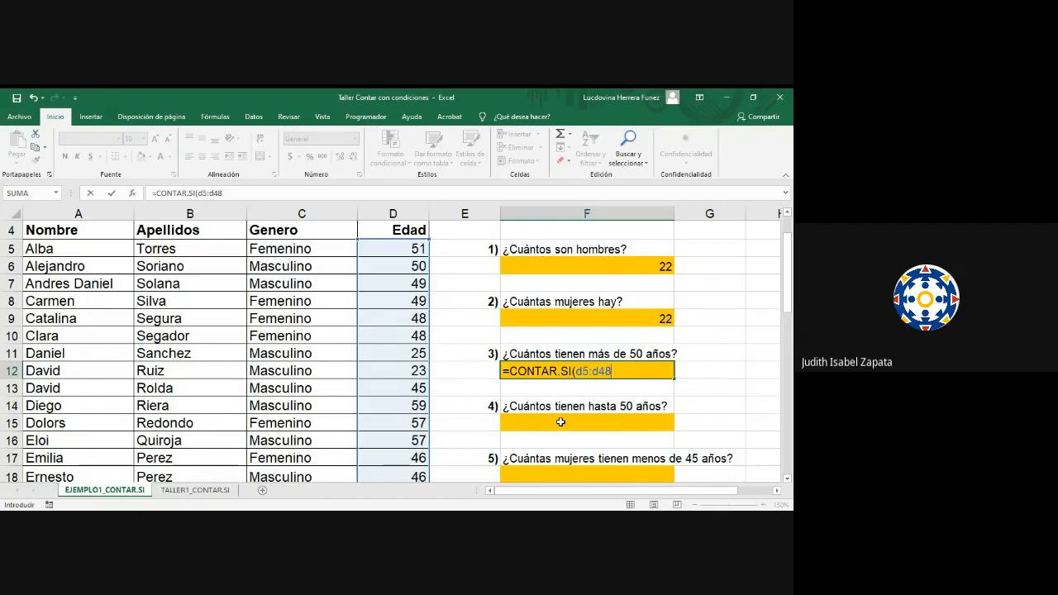
Step: Complete the F12 formula with the criterion ">50" to count the people older than 50
type(";\">")
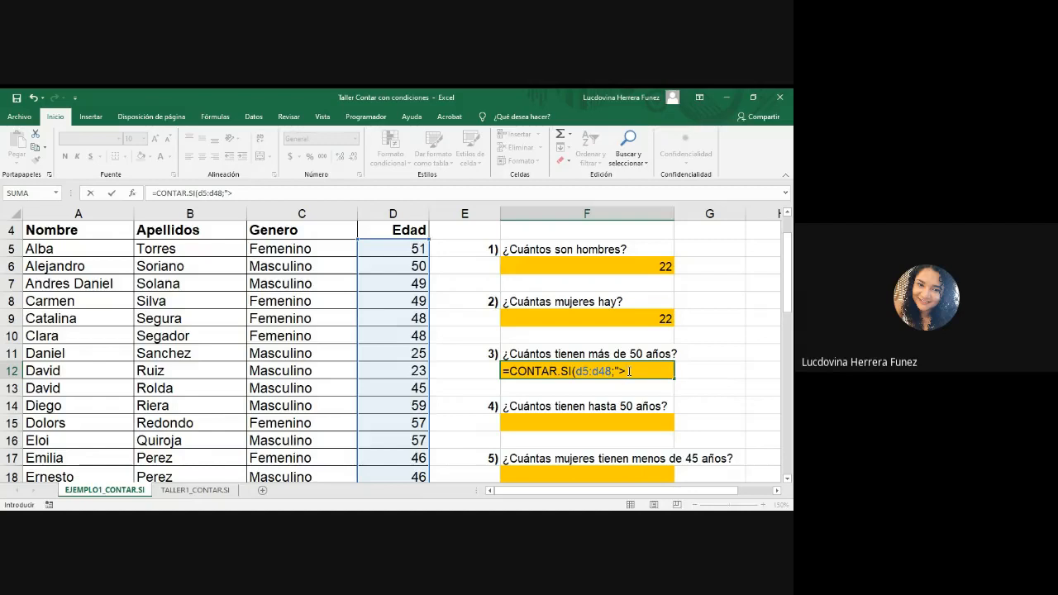
type("50")
type("\")")
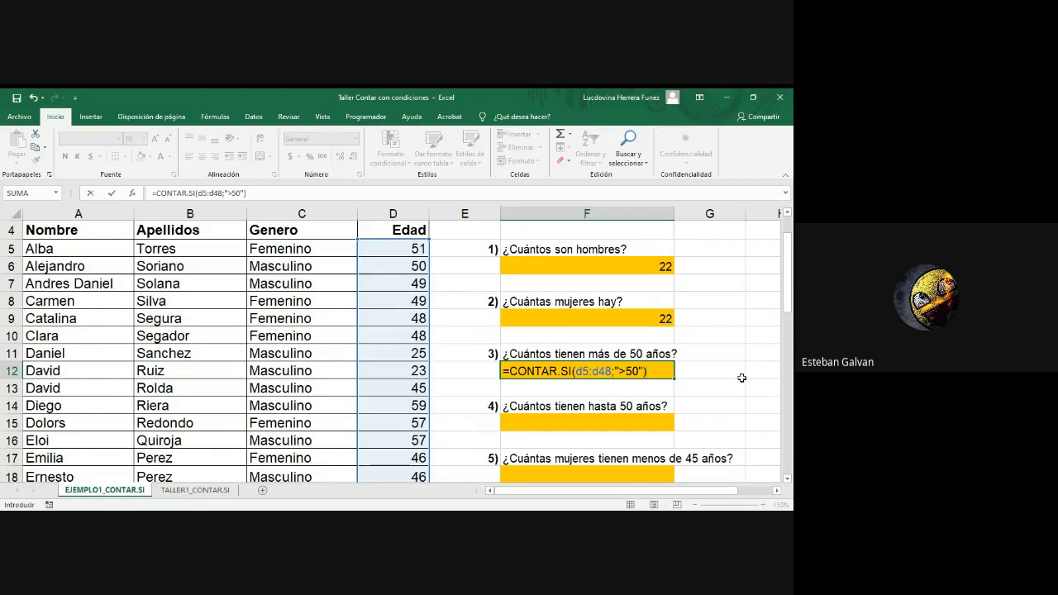
key("Return")
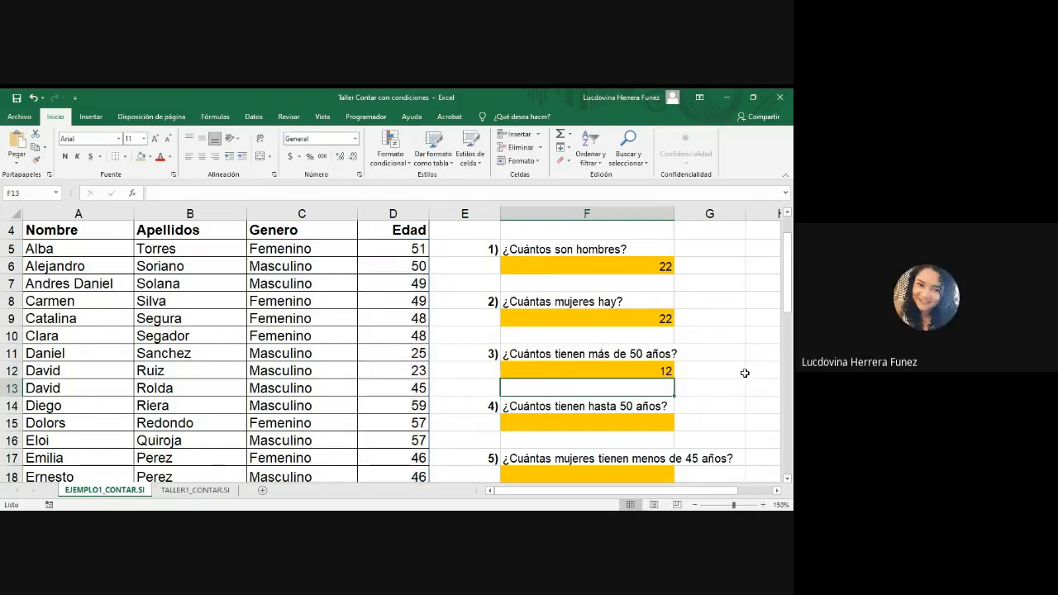
Step: Turn on filtering for the database's header row A4:D4
left_click(656, 370)
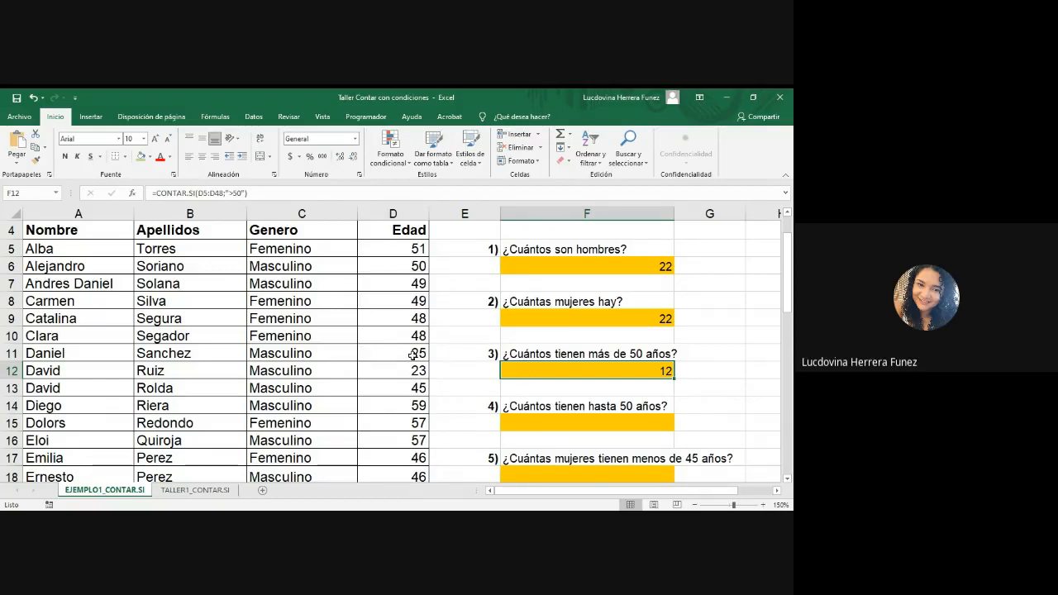
scroll(414, 354, "up", 1)
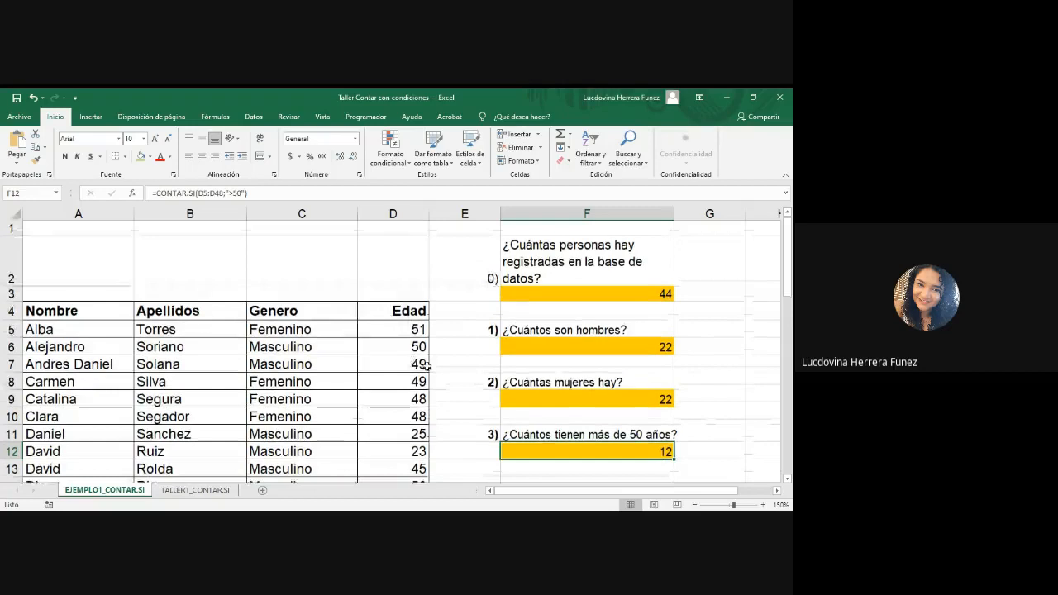
scroll(429, 367, "down", 2)
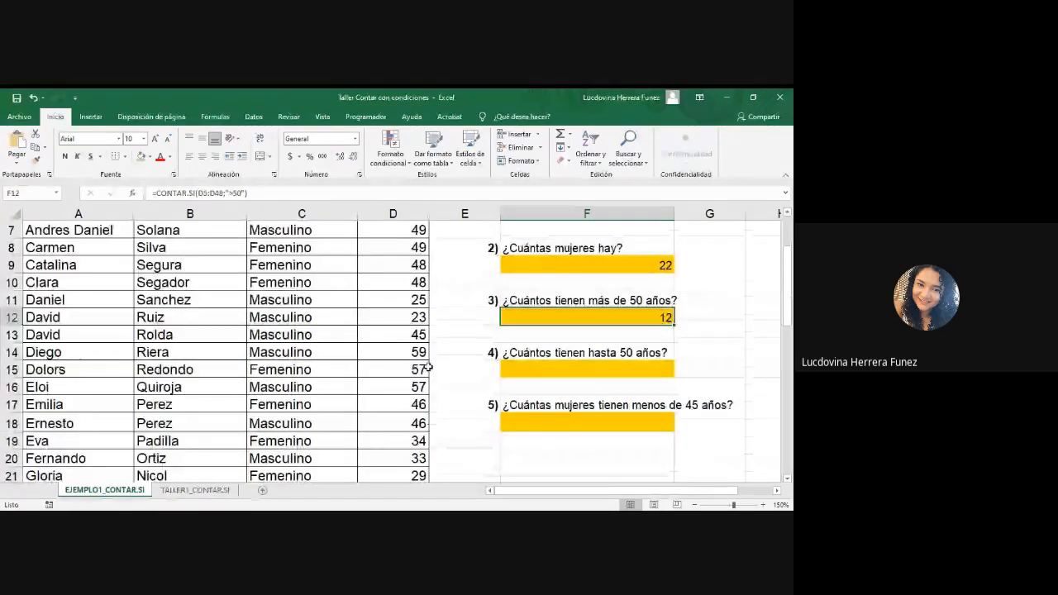
scroll(429, 367, "up", 2)
left_click_drag(41, 311, 424, 321)
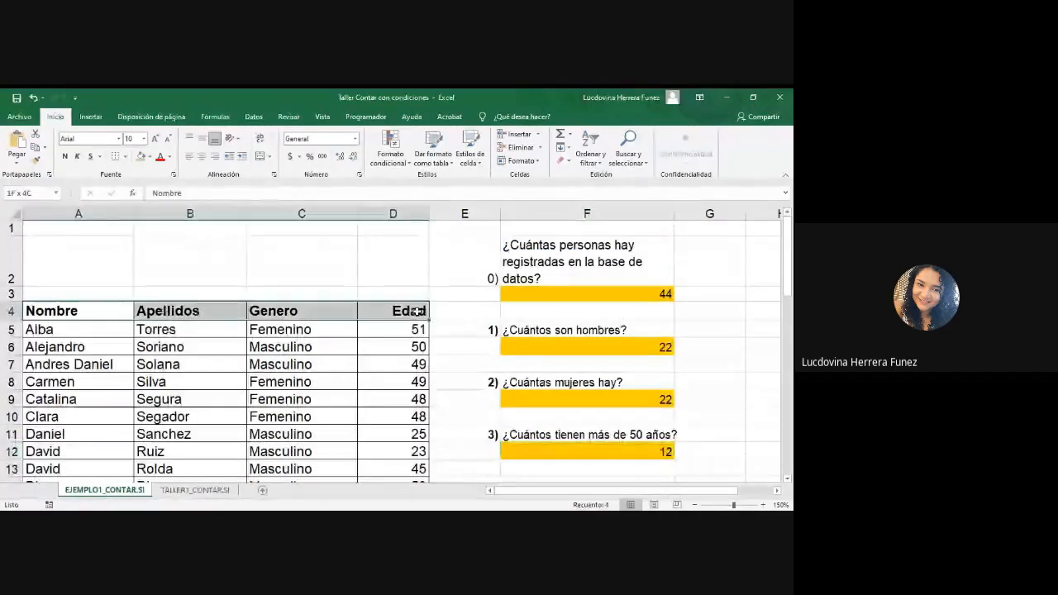
left_click(253, 116)
left_click(335, 147)
Step: Filter the database's Edad column to the rows with an age greater than 50
left_click(422, 312)
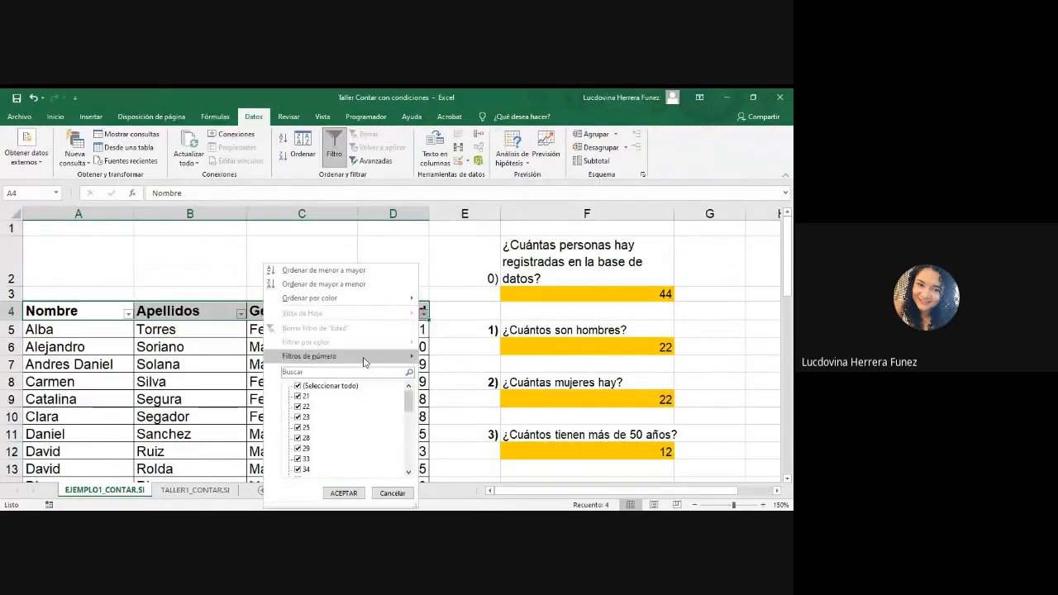
mouse_move(364, 362)
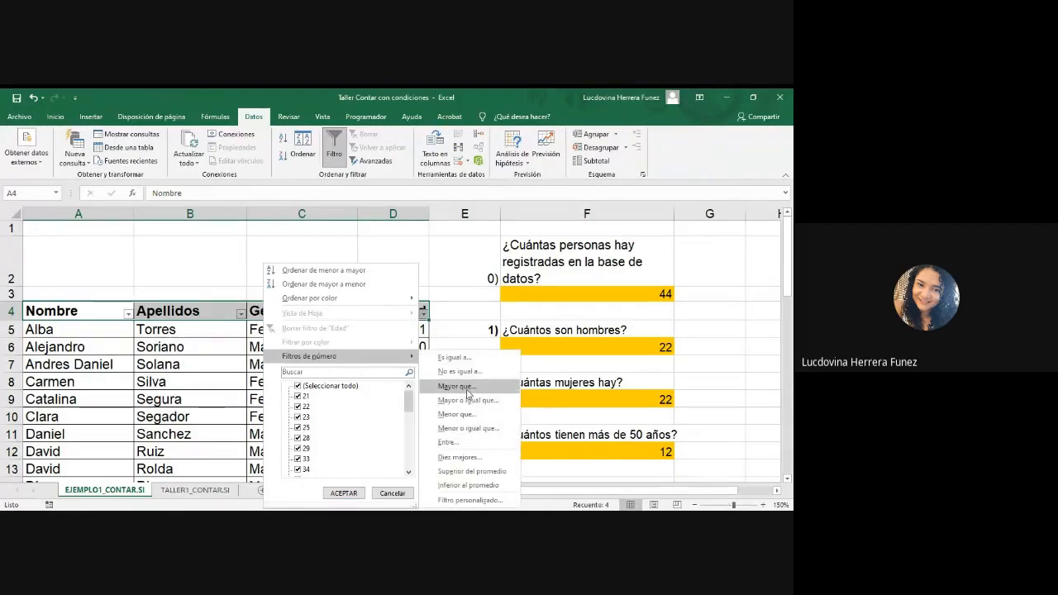
left_click(468, 387)
type("50")
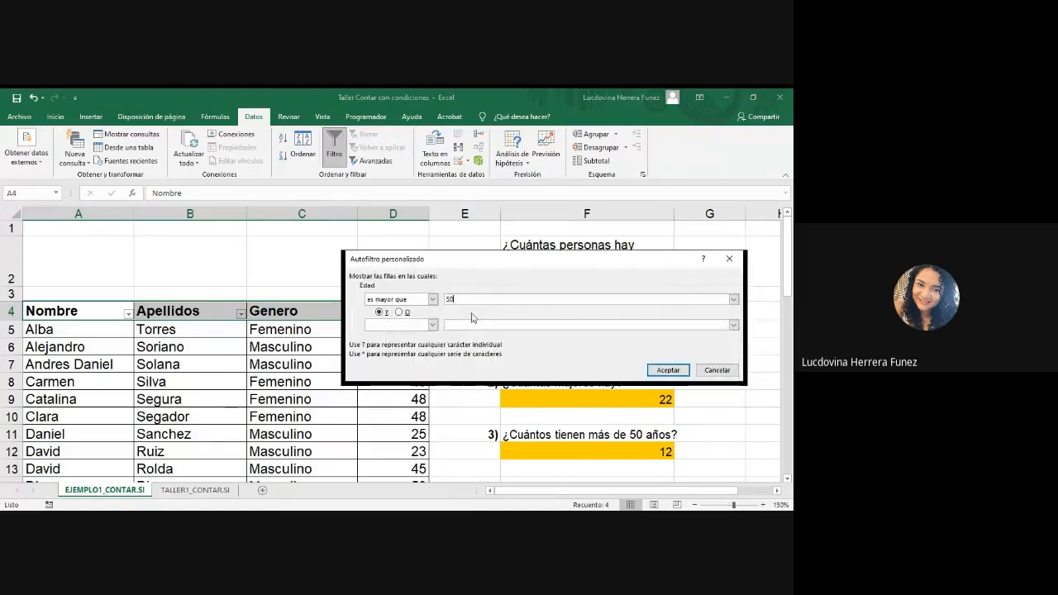
left_click(666, 370)
Step: Select the filtered Edad values and check their count against the answer for question 3
left_click_drag(395, 328, 394, 456)
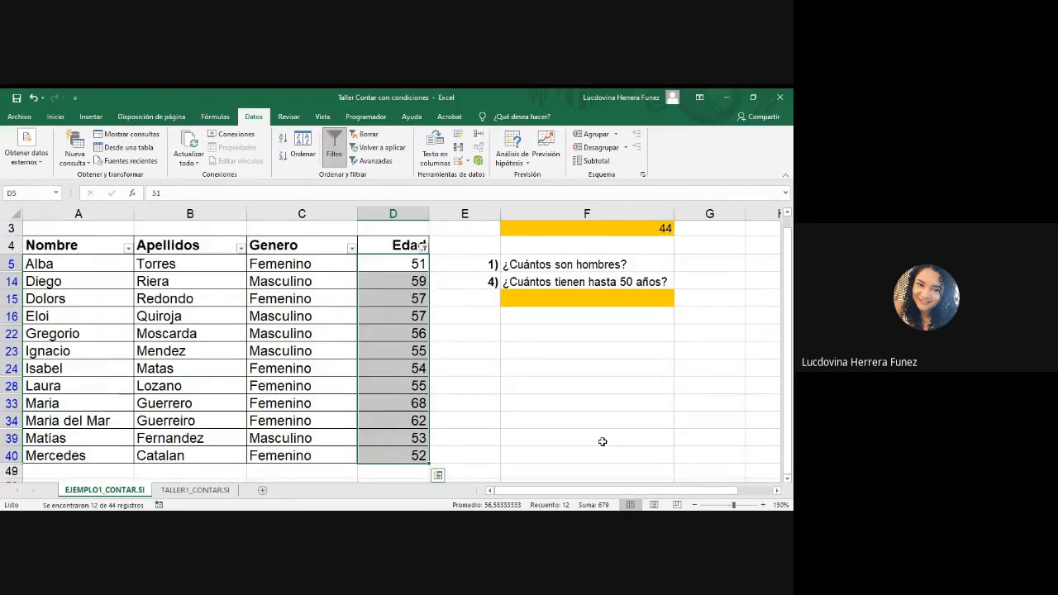
scroll(602, 442, "up", 1)
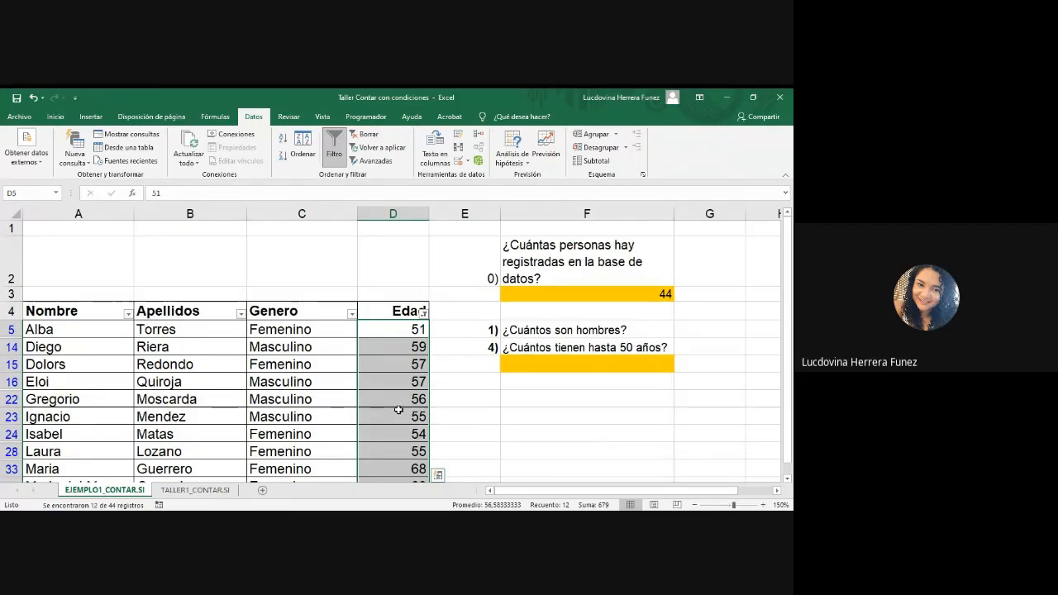
key("alt+Tab")
scroll(399, 355, "down", 2)
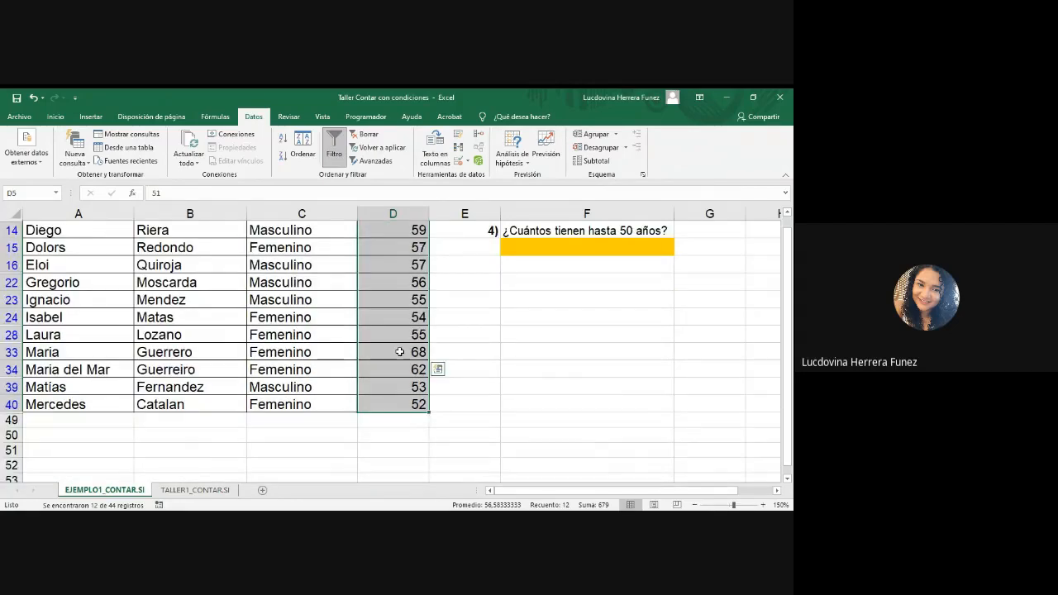
scroll(399, 352, "up", 1)
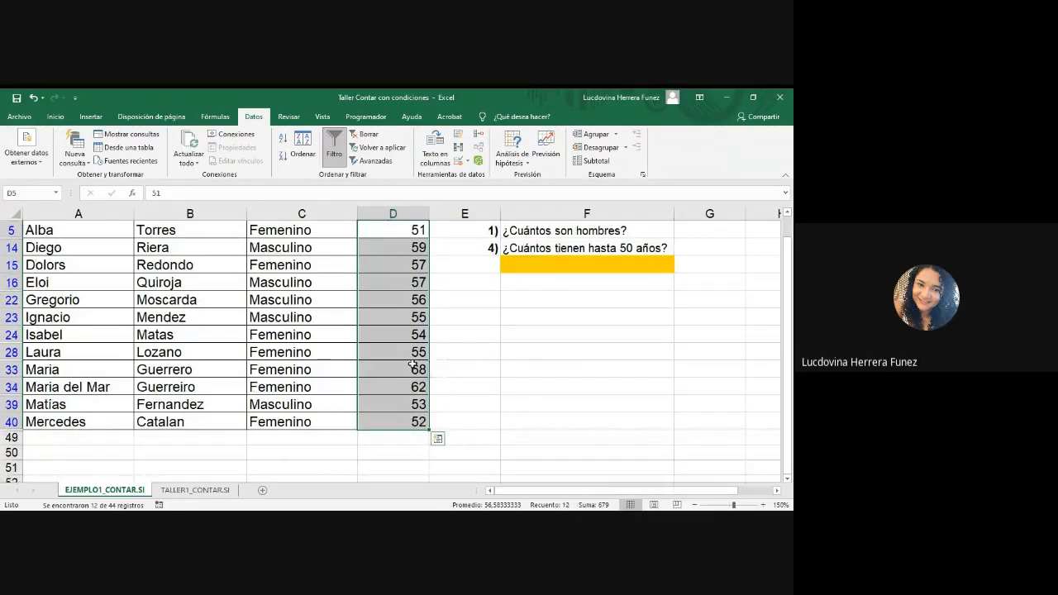
scroll(412, 364, "up", 2)
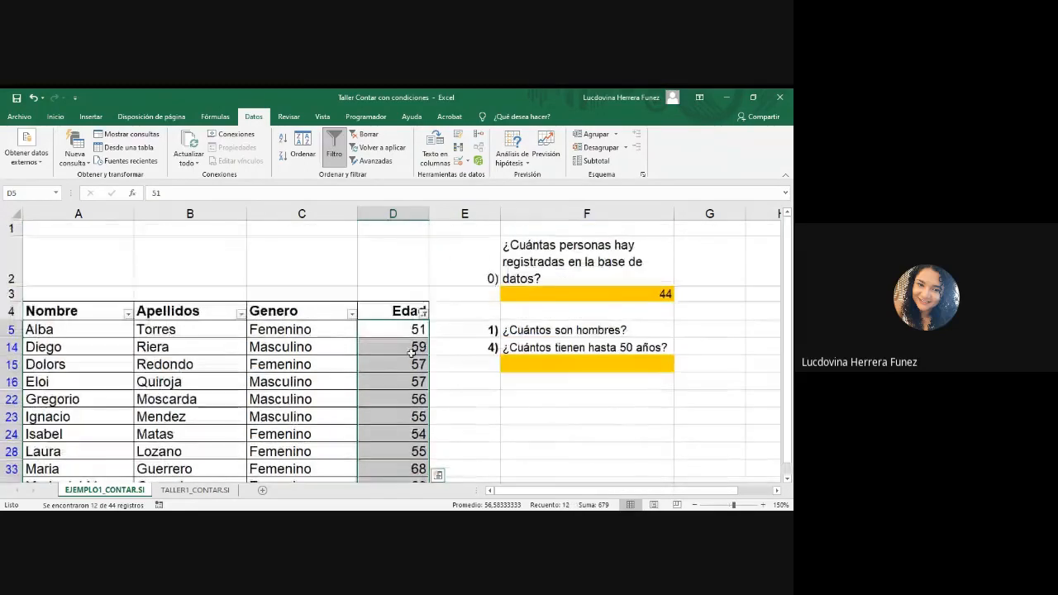
Step: Clear the Edad filter and review the CONTAR.SI formula in cell F12
left_click(367, 139)
scroll(621, 402, "down", 4)
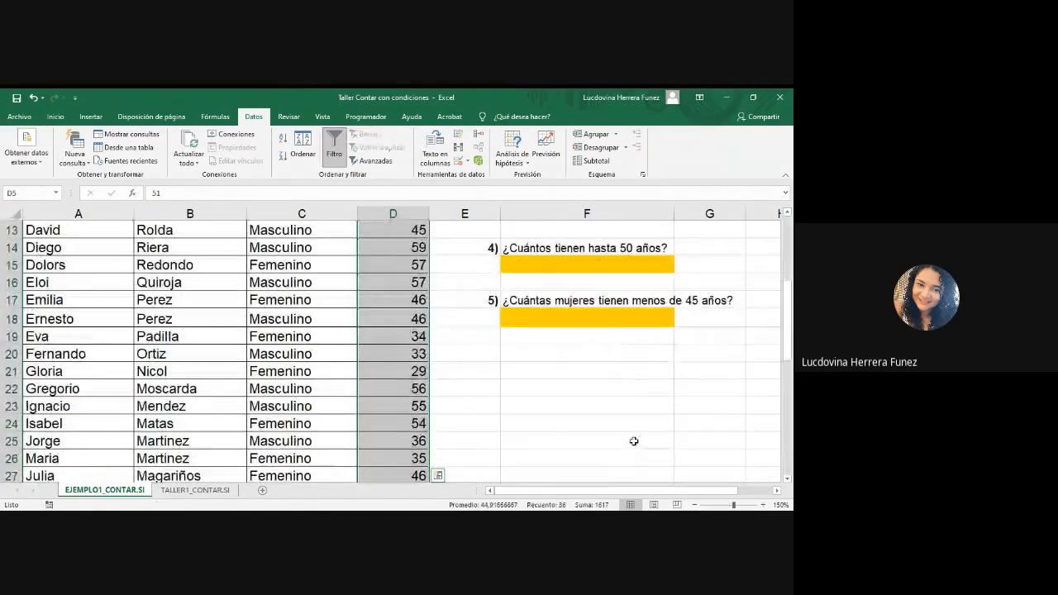
scroll(634, 442, "up", 3)
double_click(634, 371)
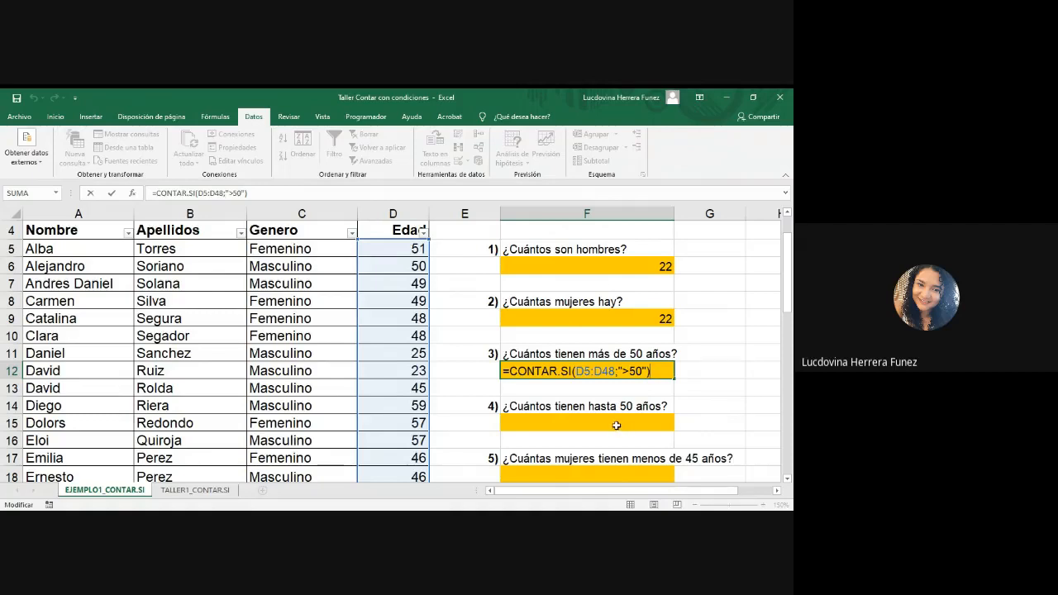
left_click(616, 425)
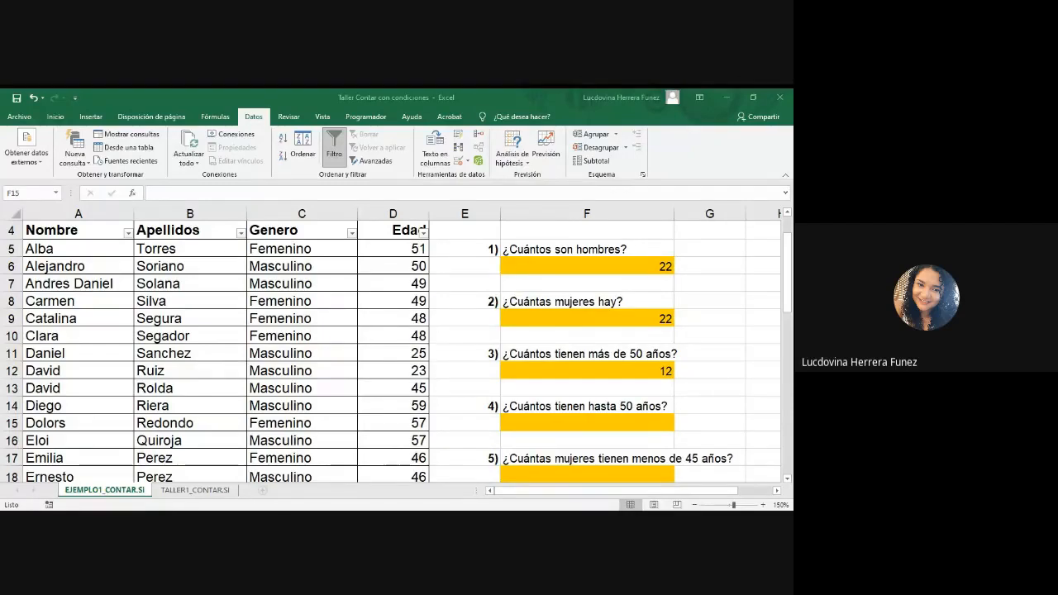
Step: Examine the age records, including row 6 with age exactly 50, and the unanswered questions 4 and 5
left_click(383, 479)
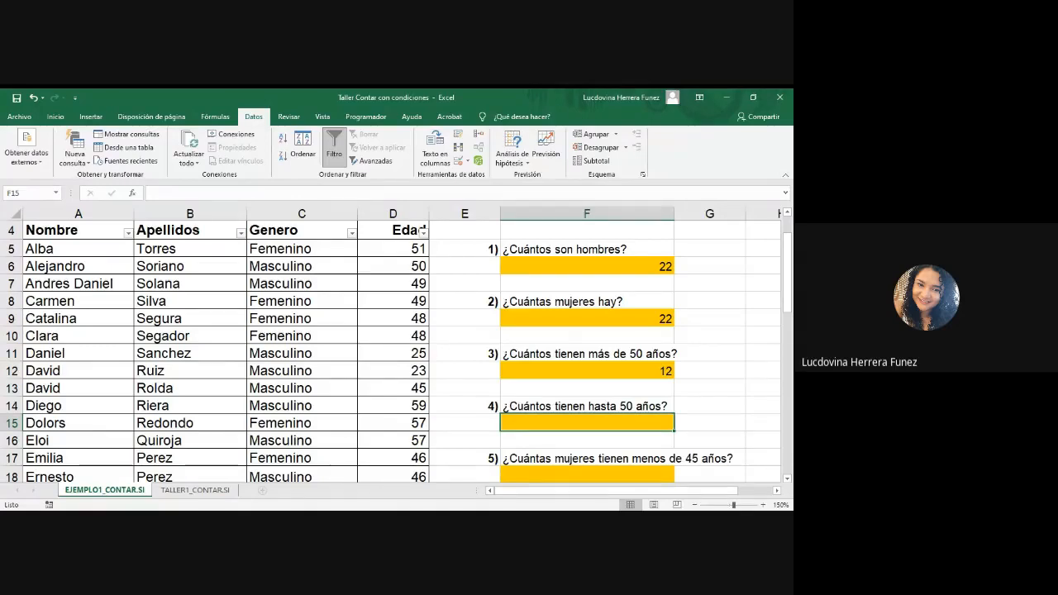
key("alt+Tab")
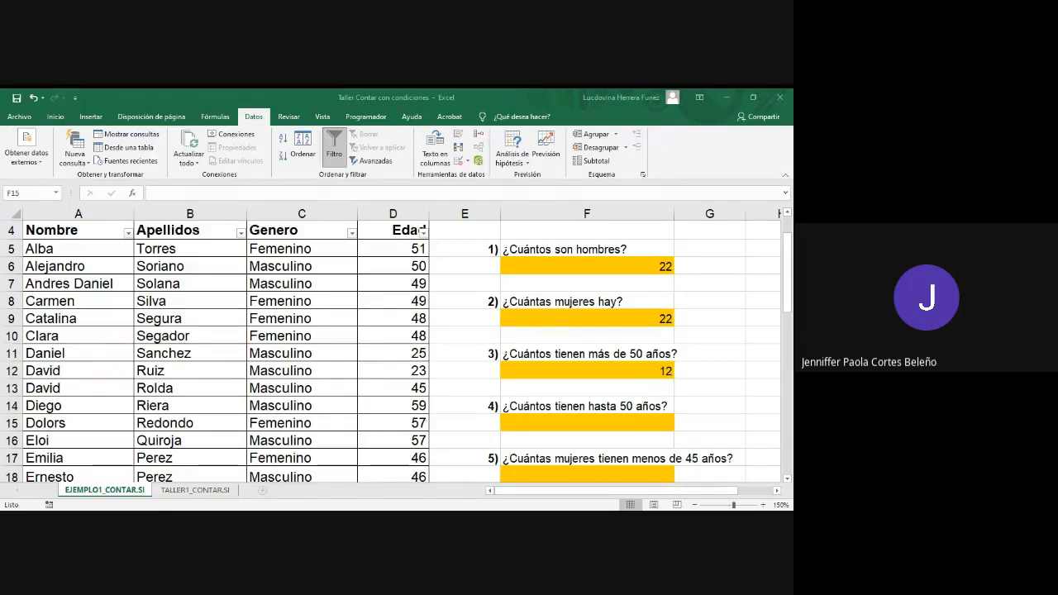
left_click(587, 423)
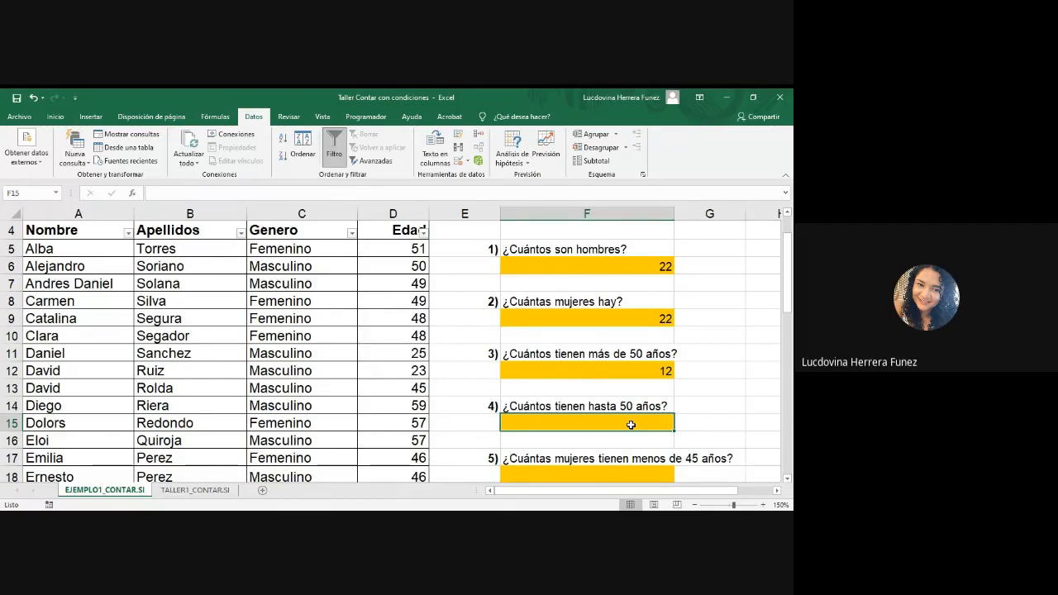
left_click(11, 265)
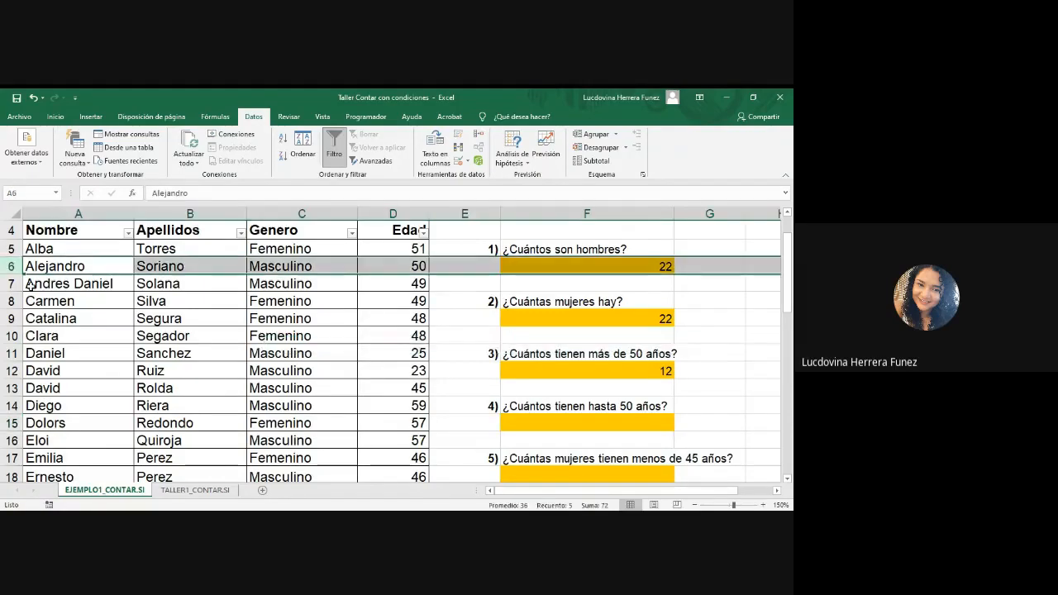
scroll(363, 446, "down", 3)
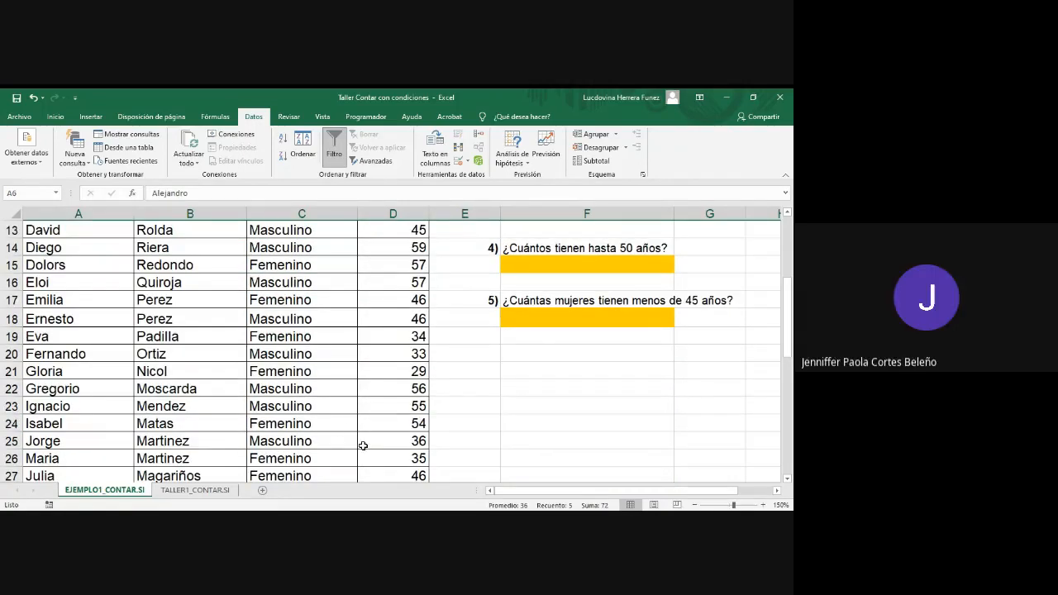
scroll(333, 406, "down", 5)
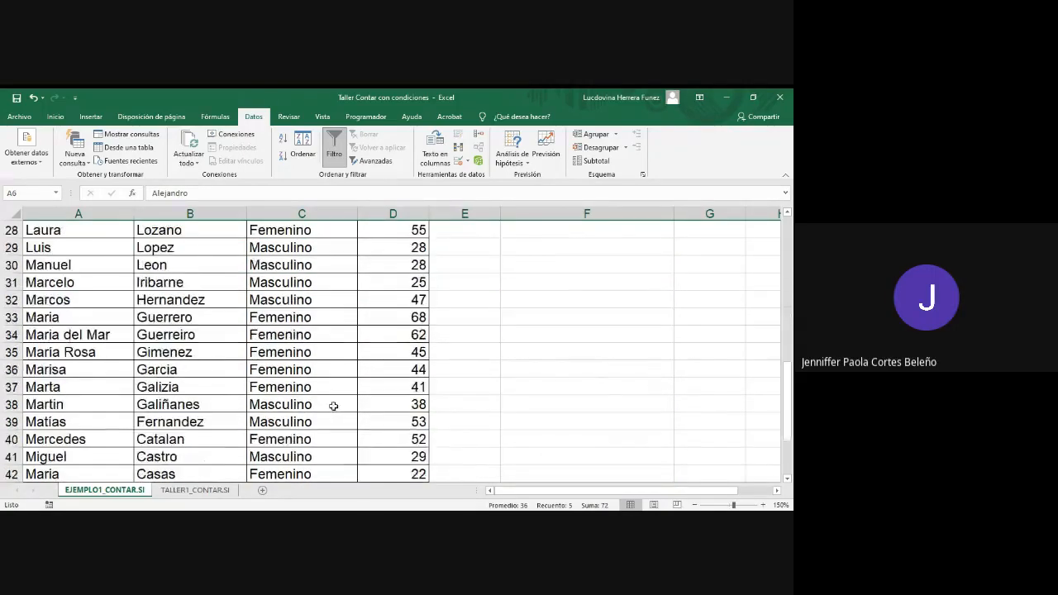
scroll(333, 406, "down", 3)
scroll(332, 386, "up", 12)
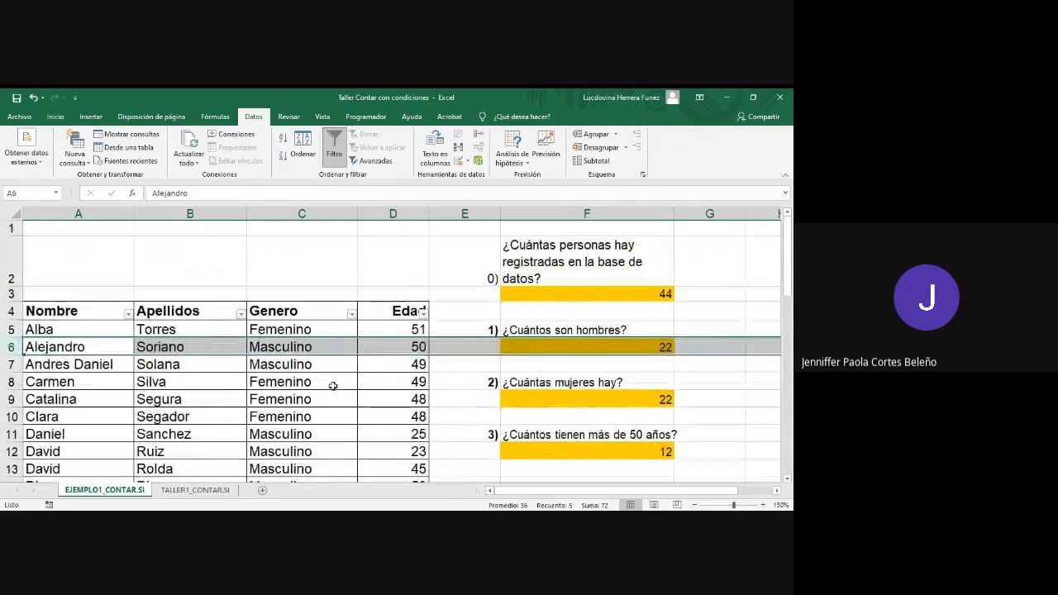
scroll(604, 442, "down", 3)
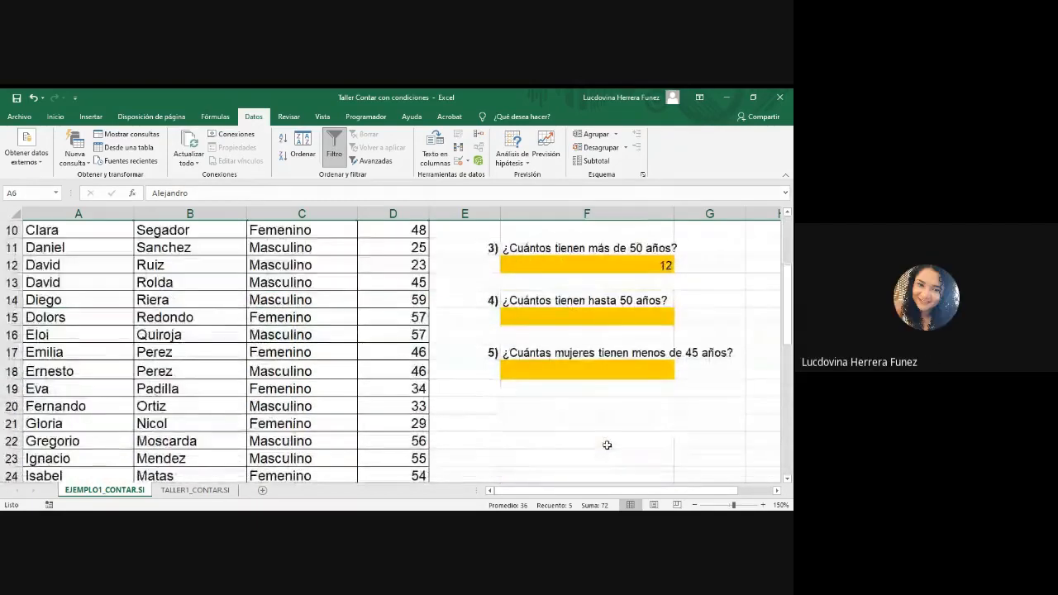
scroll(612, 447, "up", 3)
scroll(614, 442, "down", 4)
scroll(616, 437, "up", 2)
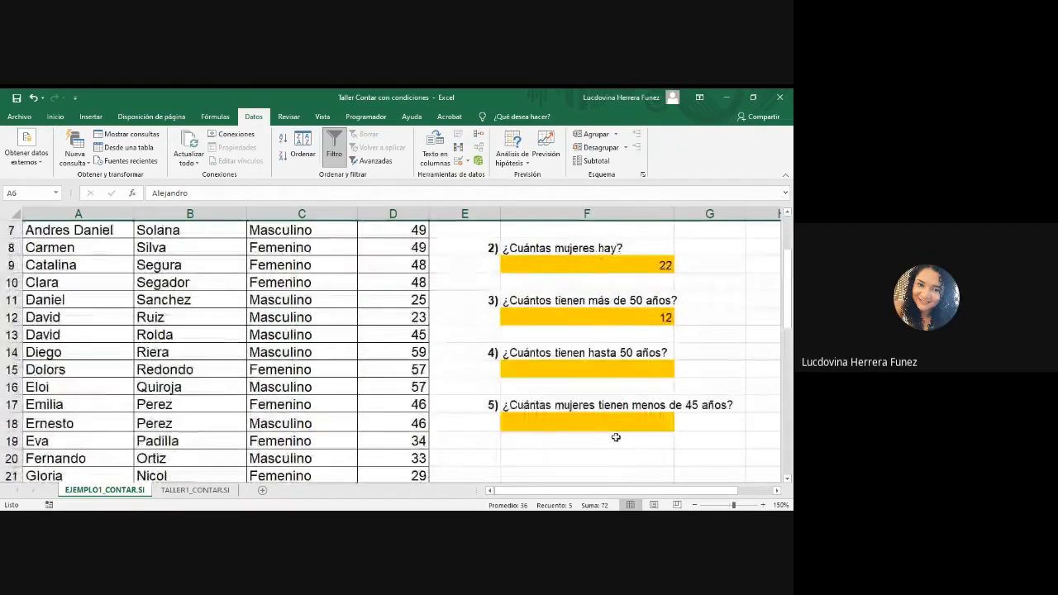
Step: Start a CONTAR.SI formula in answer cell F15 with the Edad range d5:d48 for the people up to 50
double_click(615, 366)
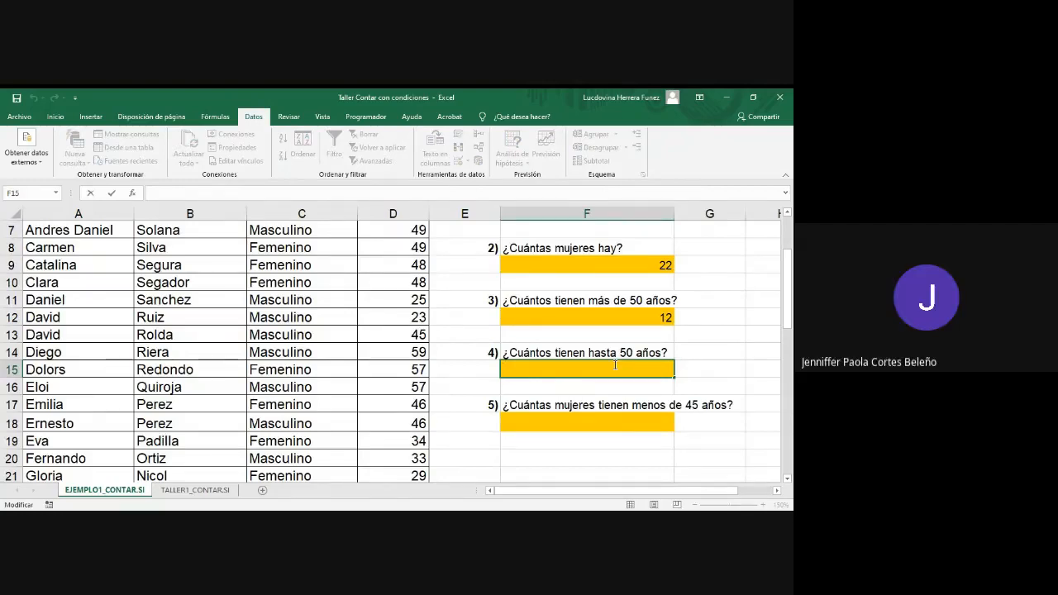
left_click(338, 521)
type("=cont")
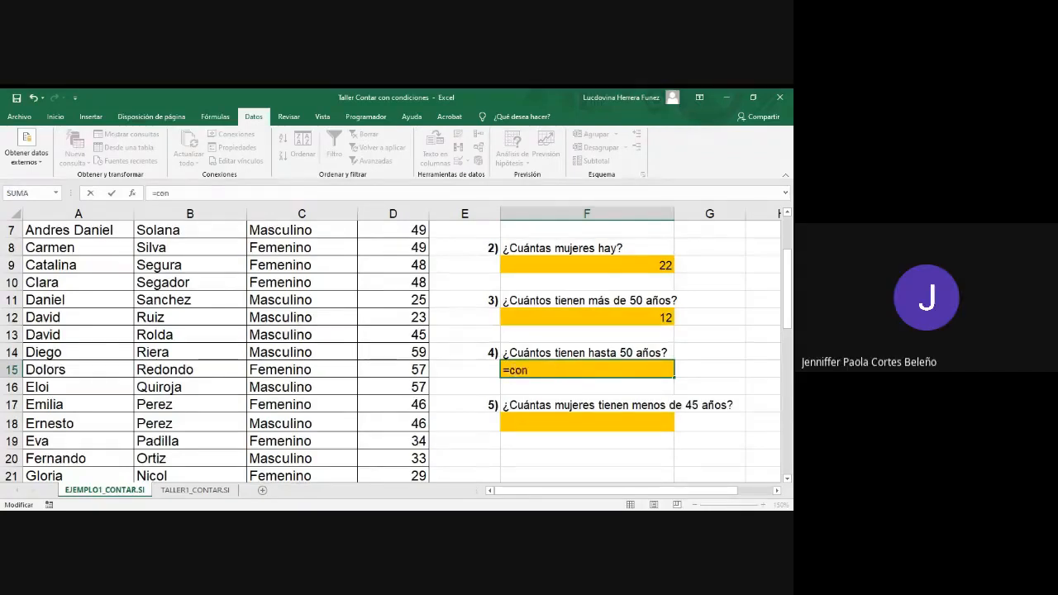
key("Tab")
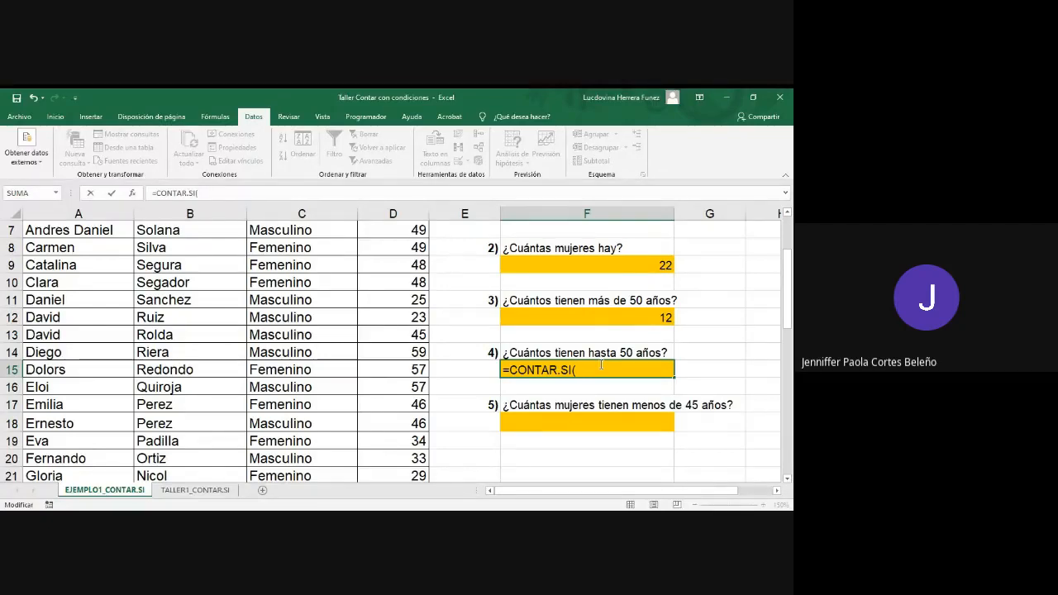
type("d5:d48;")
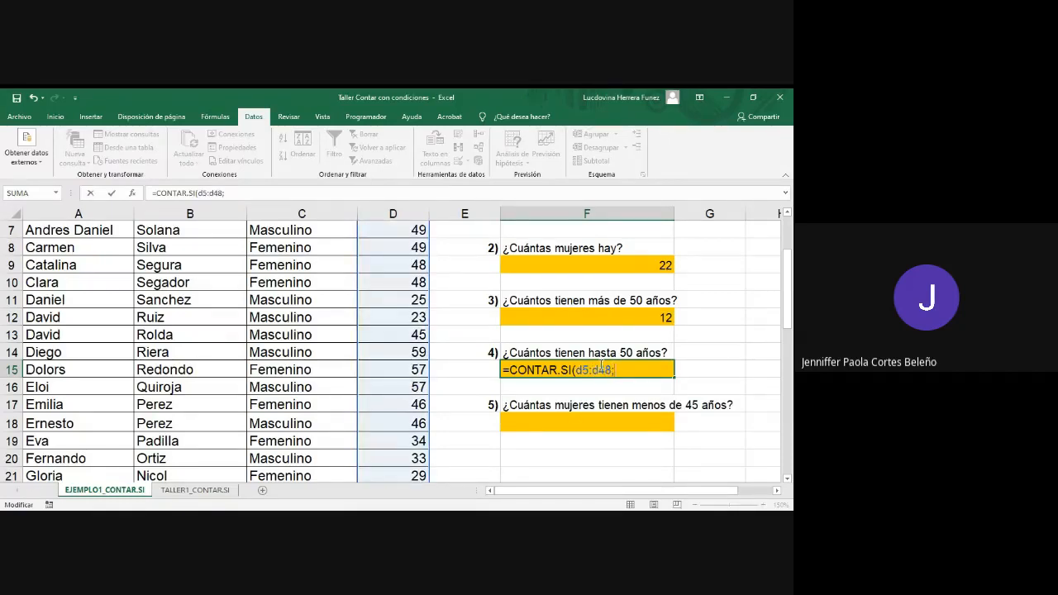
type("\"<=50\")")
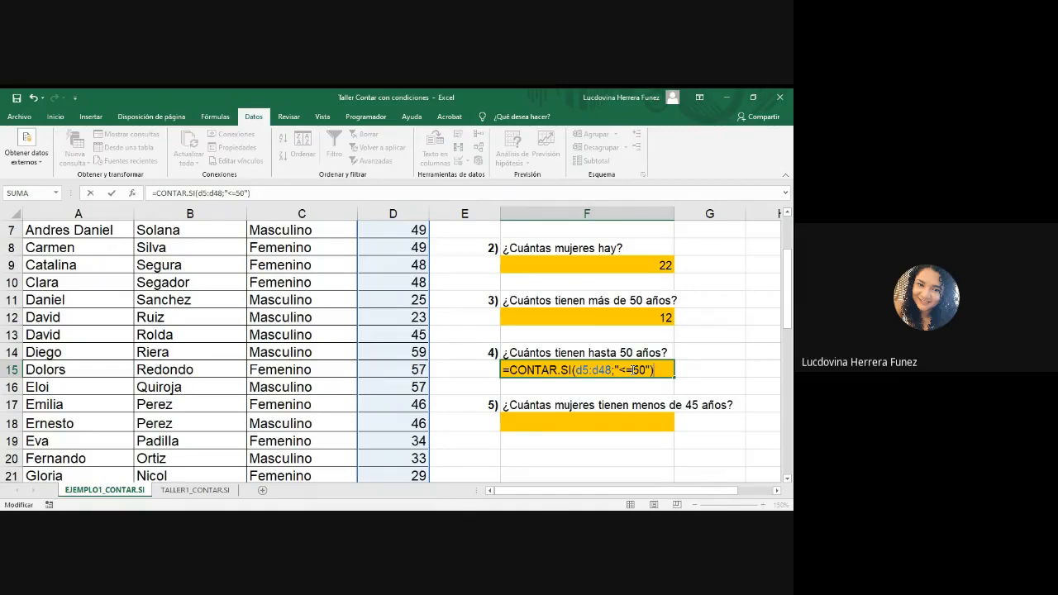
Step: Complete the F15 formula with the criterion "<=50" to count the people aged up to 50
key("Return")
left_click(633, 368)
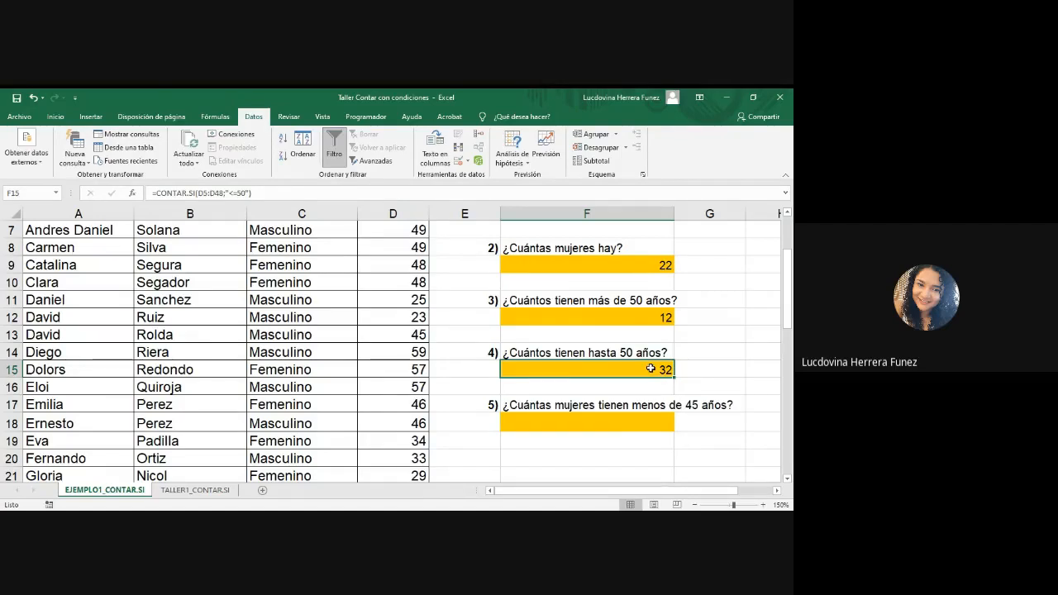
Step: Switch to the FUNCIONES presentation in PowerPoint and show slide 4 on the CONTAR.SI.CONJUNTO function to read its syntax
left_click(609, 423)
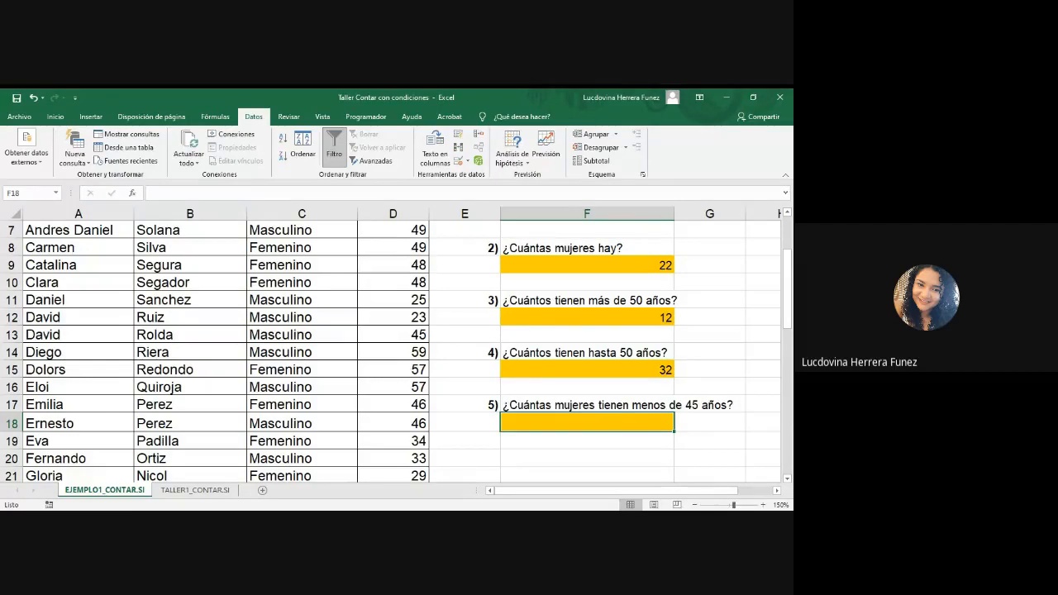
key("alt+Tab")
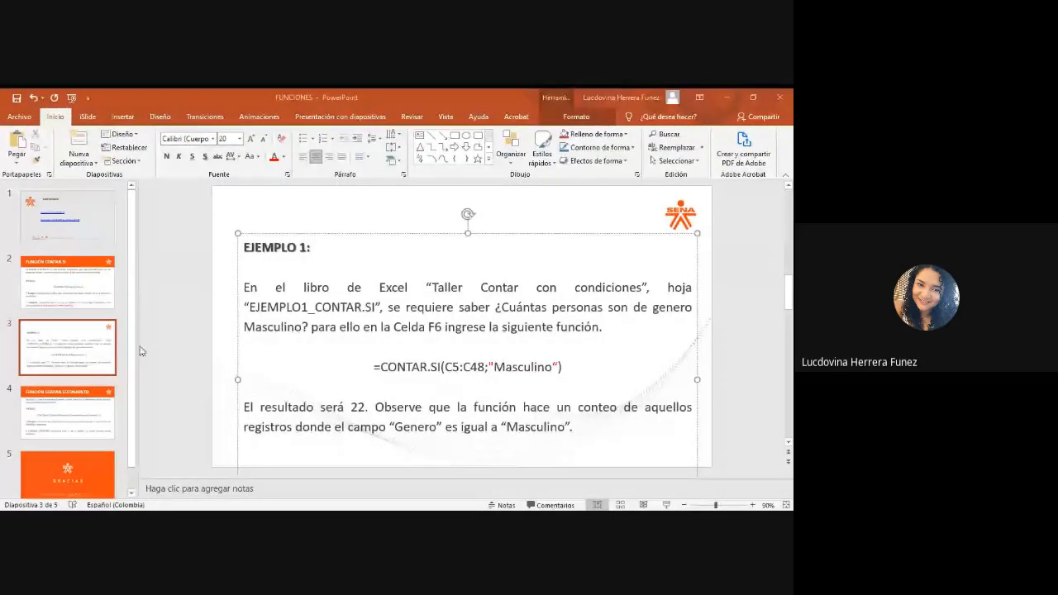
left_click(81, 416)
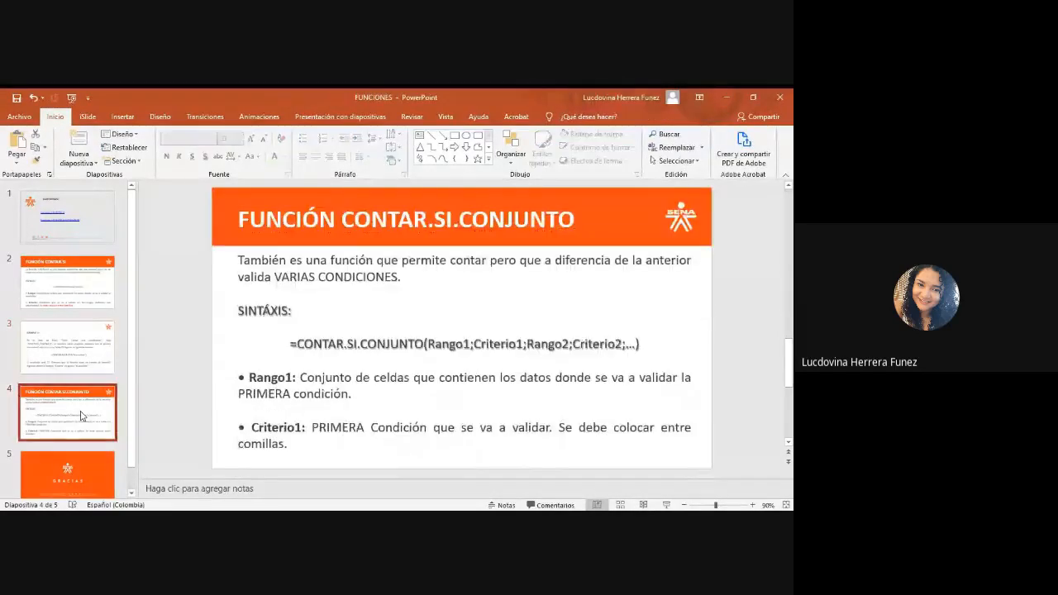